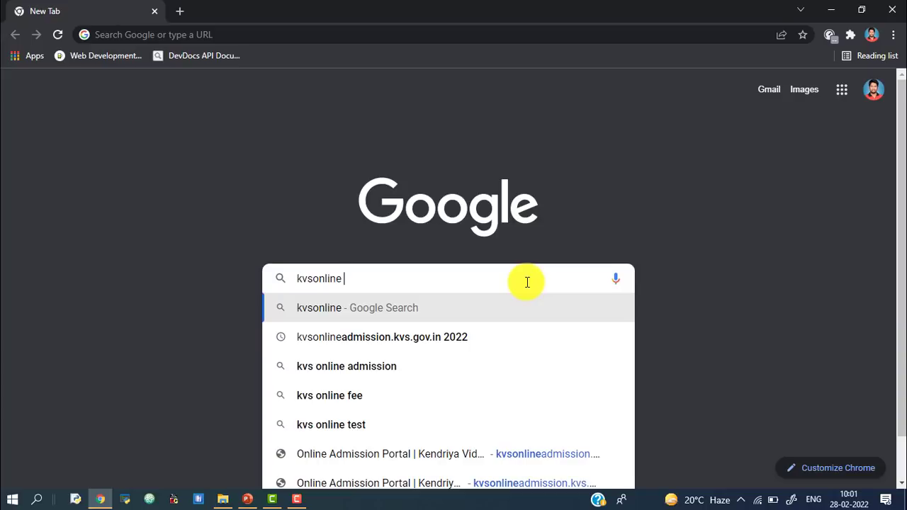
- Search Google for 'kvs online admission' and open the Online Admission Portal result
click(383, 368)
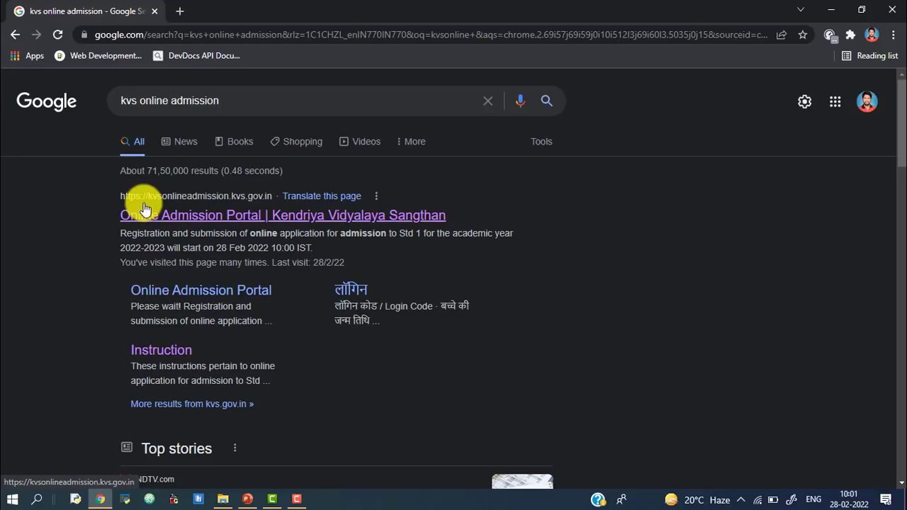
click(349, 224)
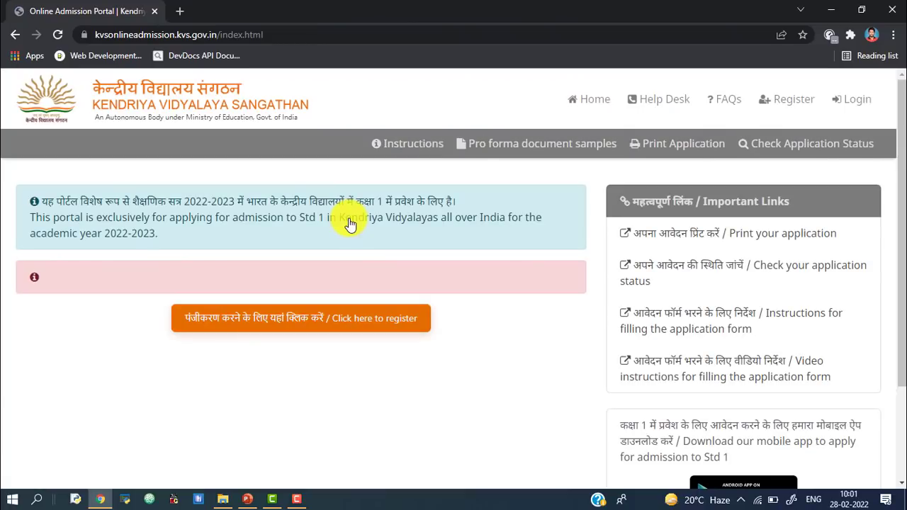
- Start Class 1 registration and read through the admission instructions
click(323, 320)
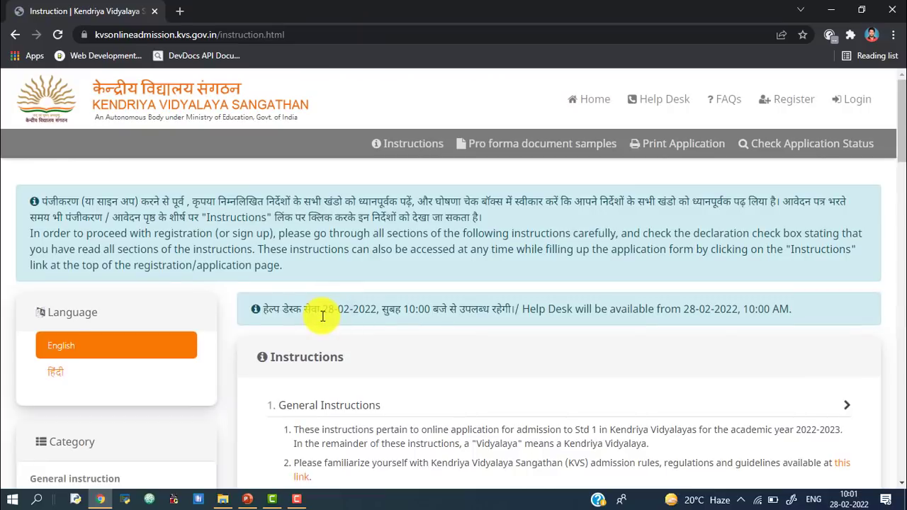
scroll(322, 317, down, 3)
scroll(283, 263, up, 2)
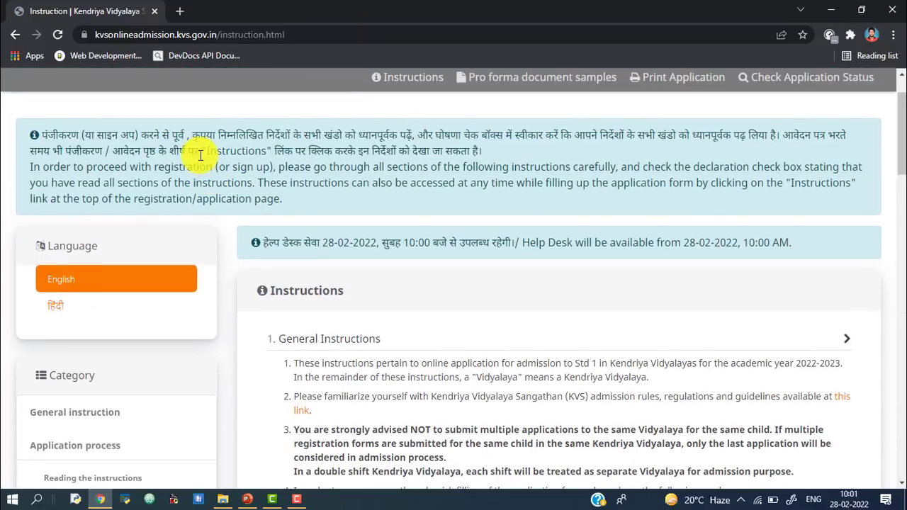
scroll(622, 327, down, 10)
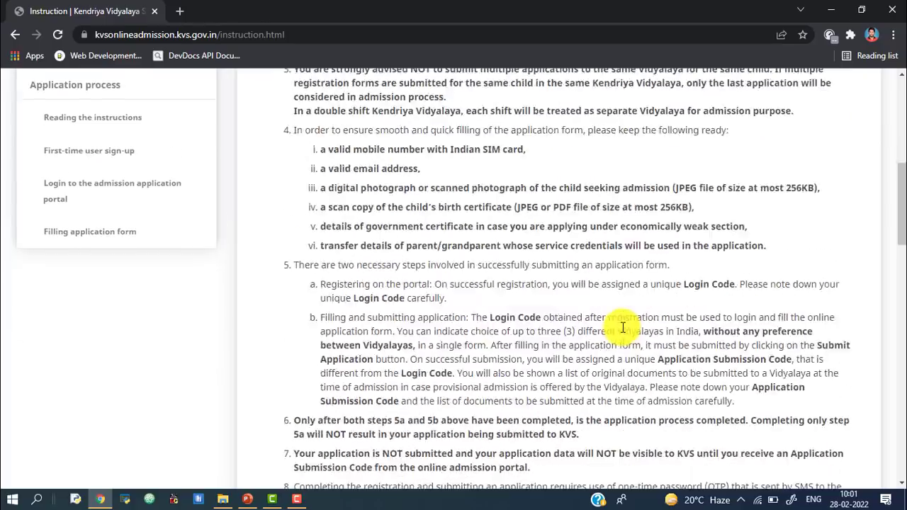
scroll(622, 327, down, 8)
scroll(622, 327, up, 14)
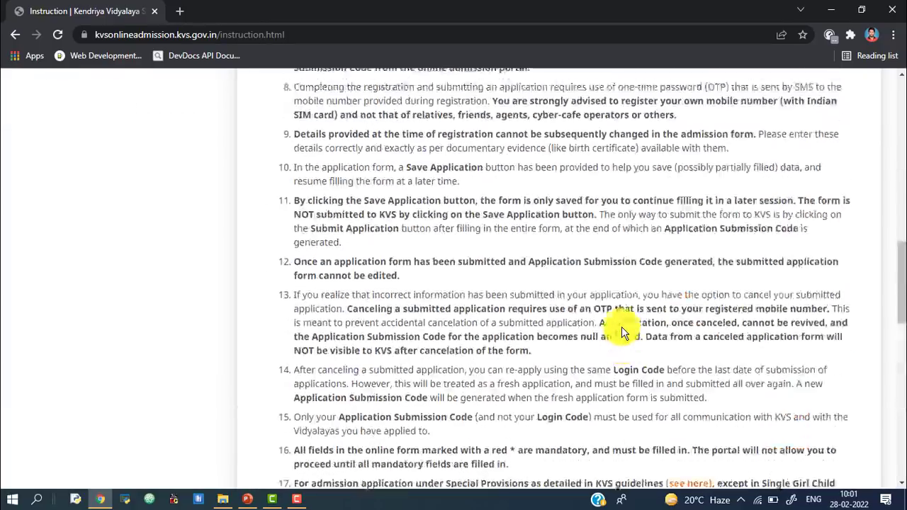
scroll(622, 327, up, 5)
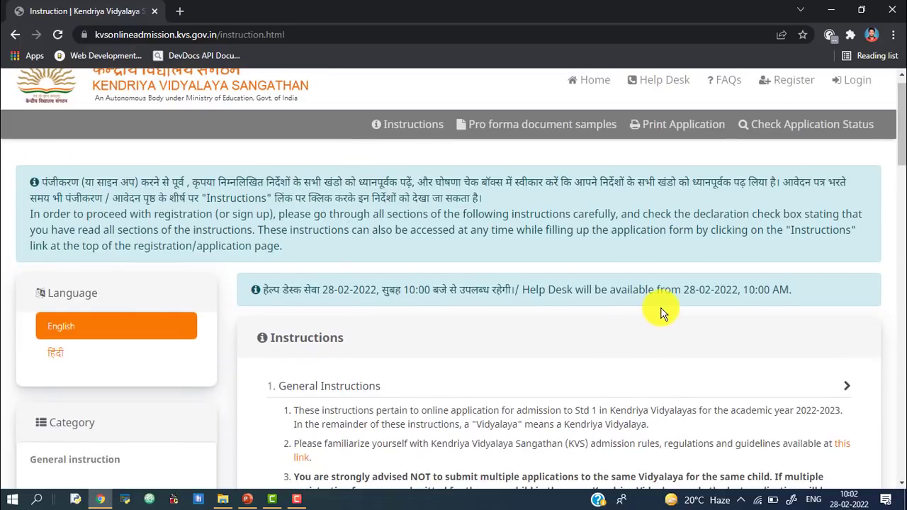
scroll(663, 314, down, 3)
scroll(662, 248, up, 3)
scroll(663, 309, down, 1)
scroll(662, 310, up, 2)
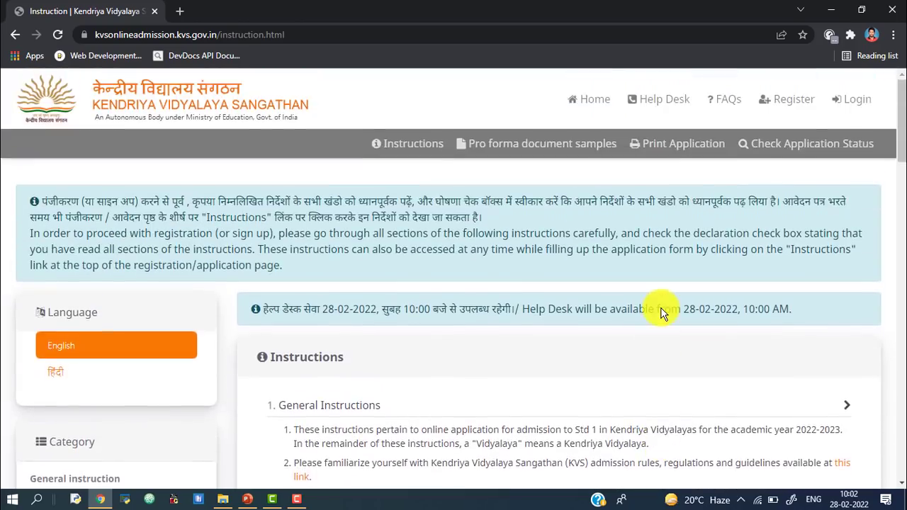
- Tick the declaration of having read the instructions and proceed to the registration form
scroll(663, 312, down, 20)
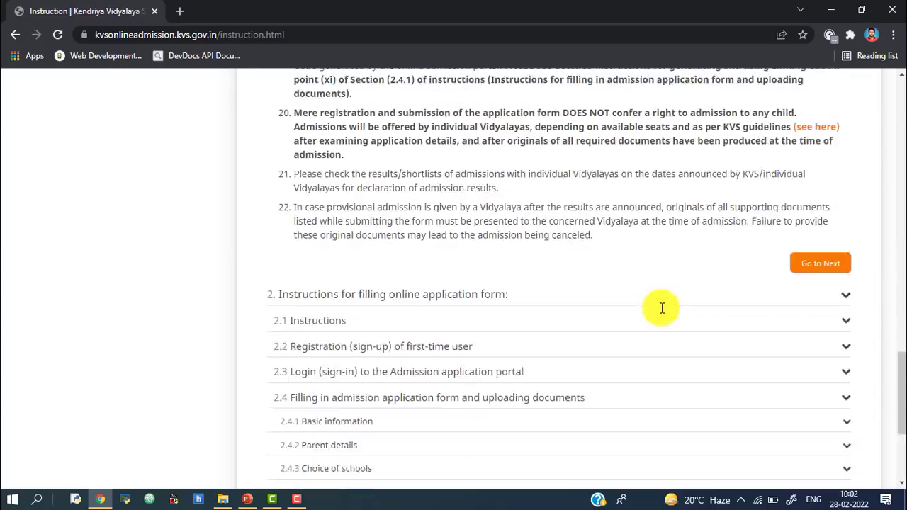
scroll(662, 308, down, 3)
click(264, 339)
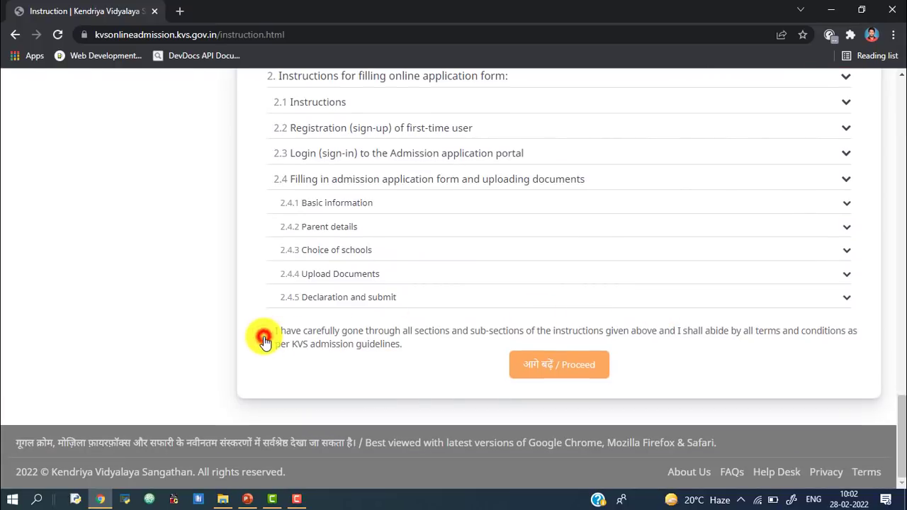
click(556, 365)
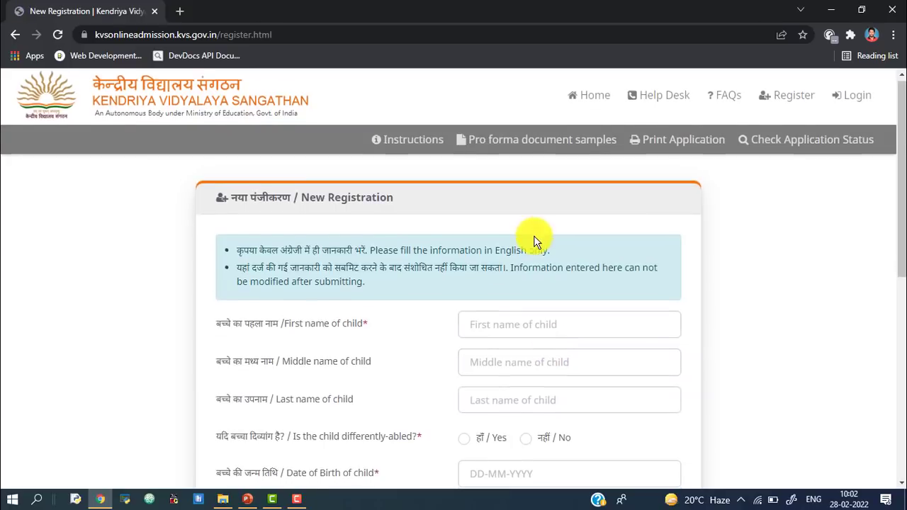
- Enter the child's first, middle and last names on the New Registration form
scroll(535, 242, down, 3)
scroll(535, 242, up, 3)
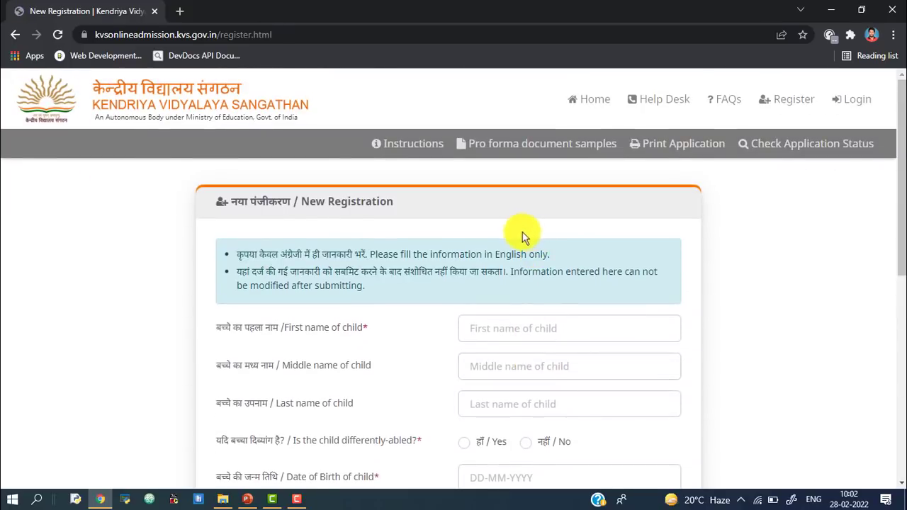
scroll(498, 228, down, 1)
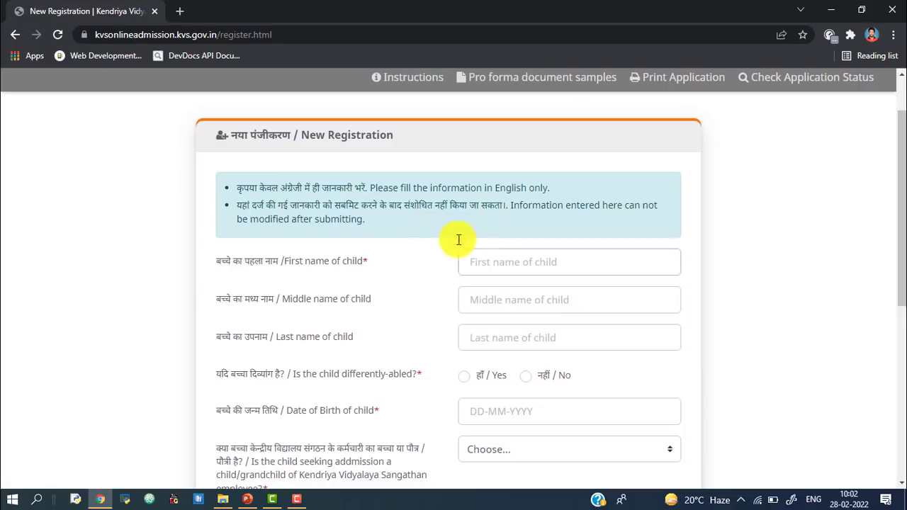
click(518, 263)
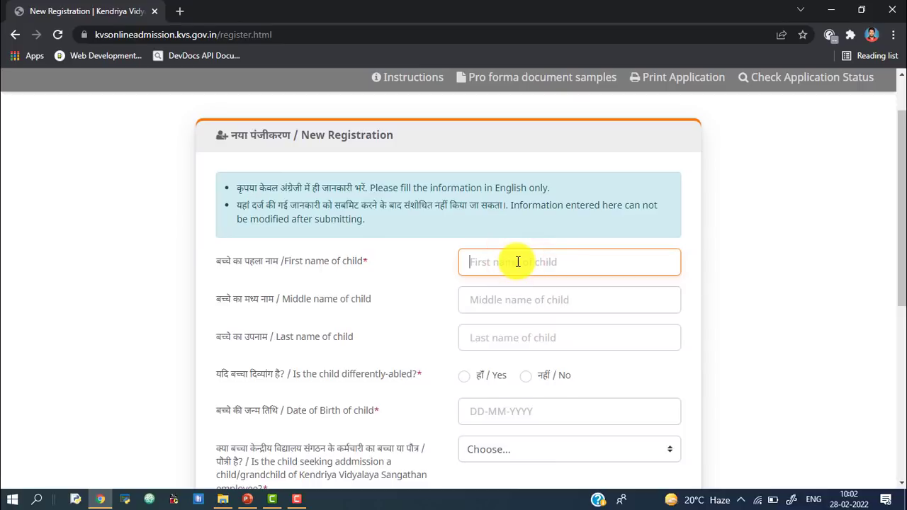
click(506, 292)
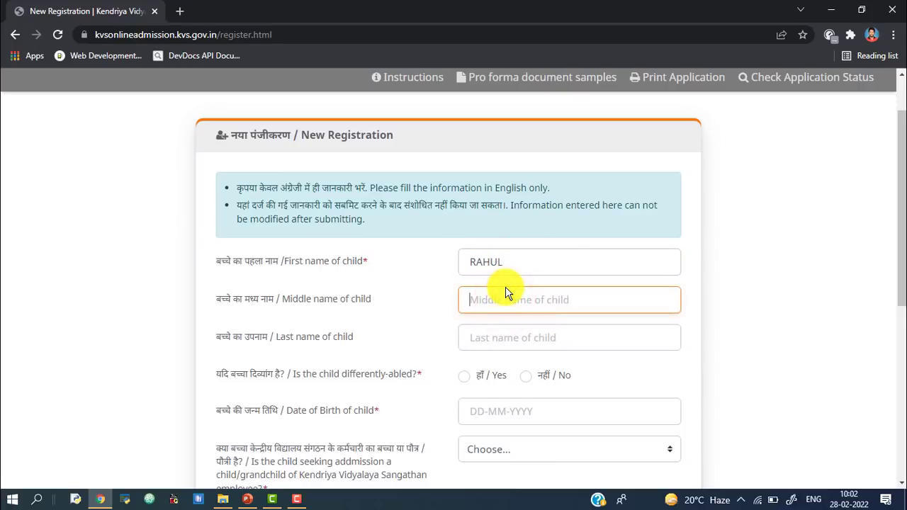
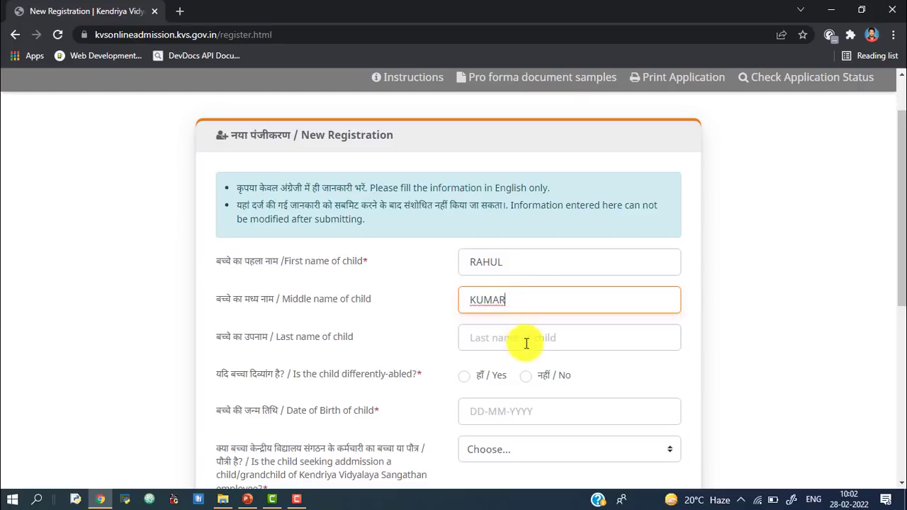
click(524, 343)
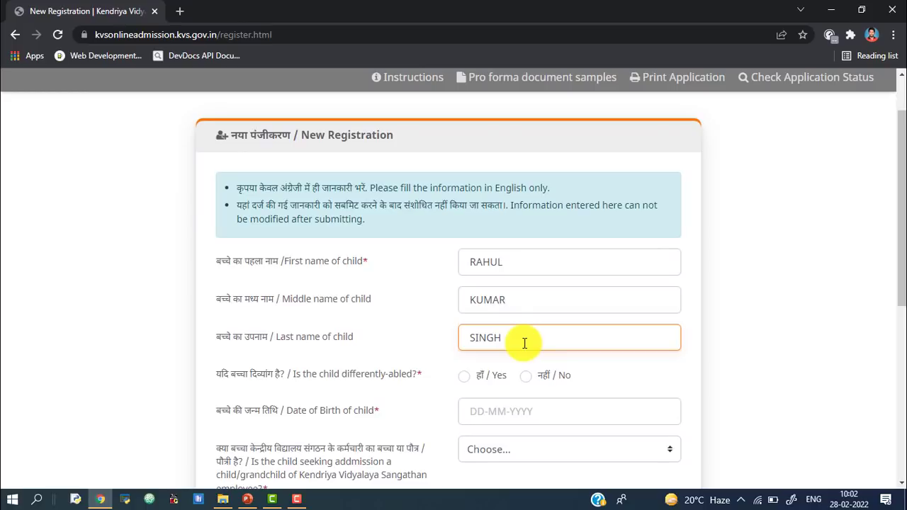
click(709, 310)
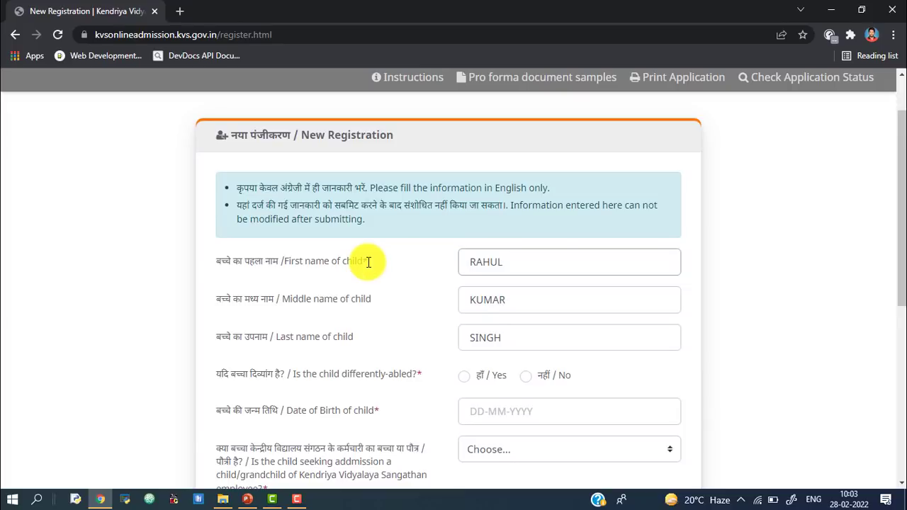
- Answer No to the differently-abled question and open the date-of-birth calendar
scroll(368, 264, down, 1)
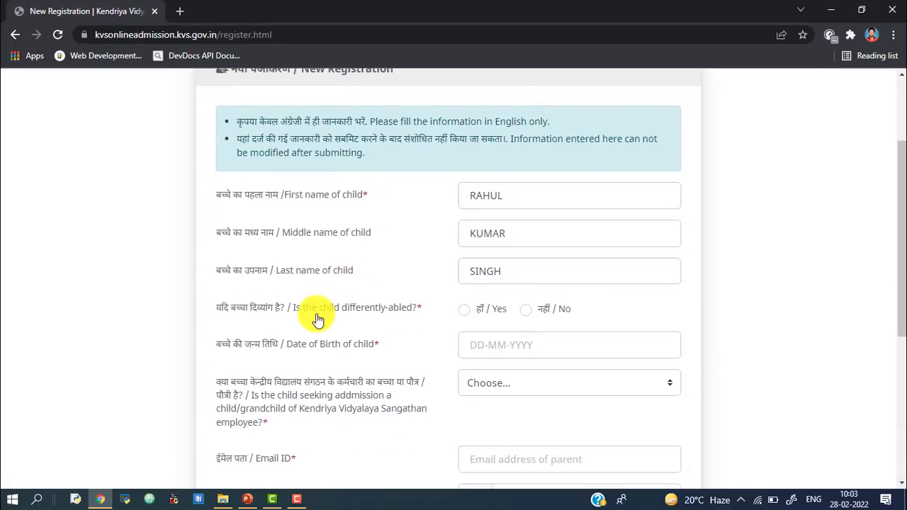
click(466, 313)
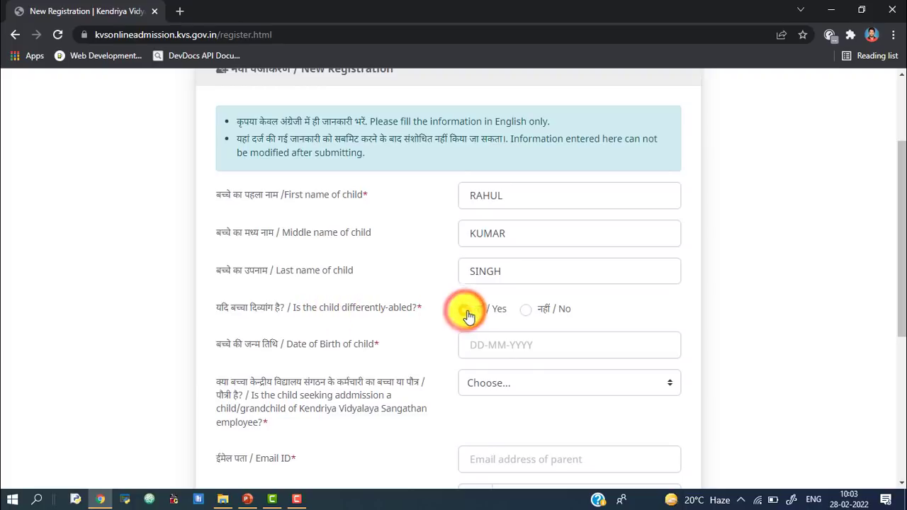
click(526, 312)
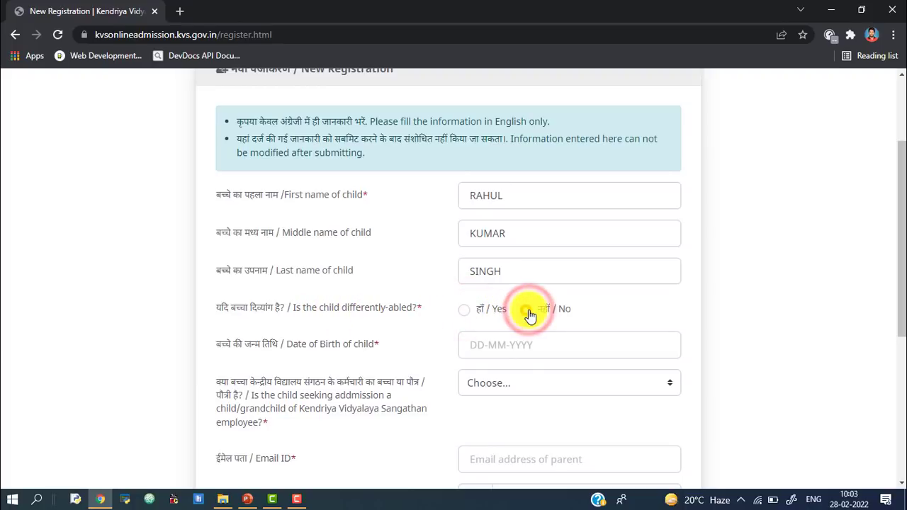
click(460, 315)
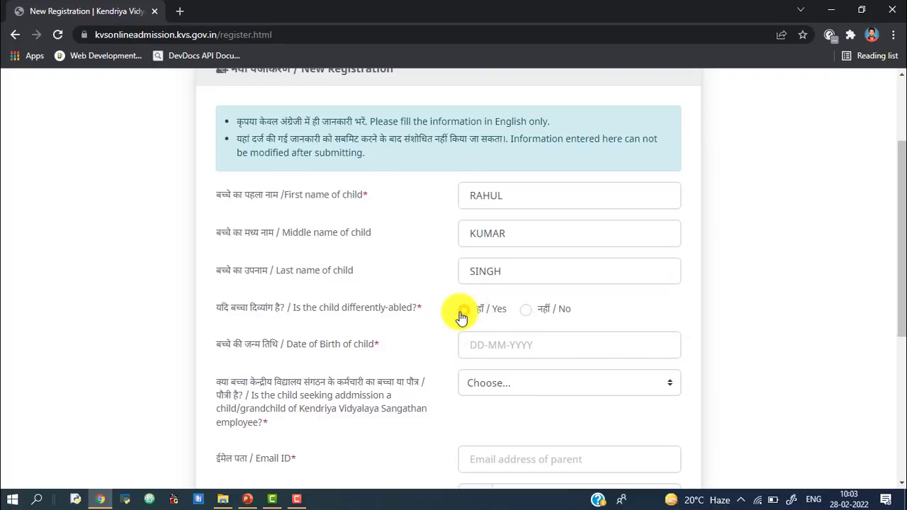
click(524, 311)
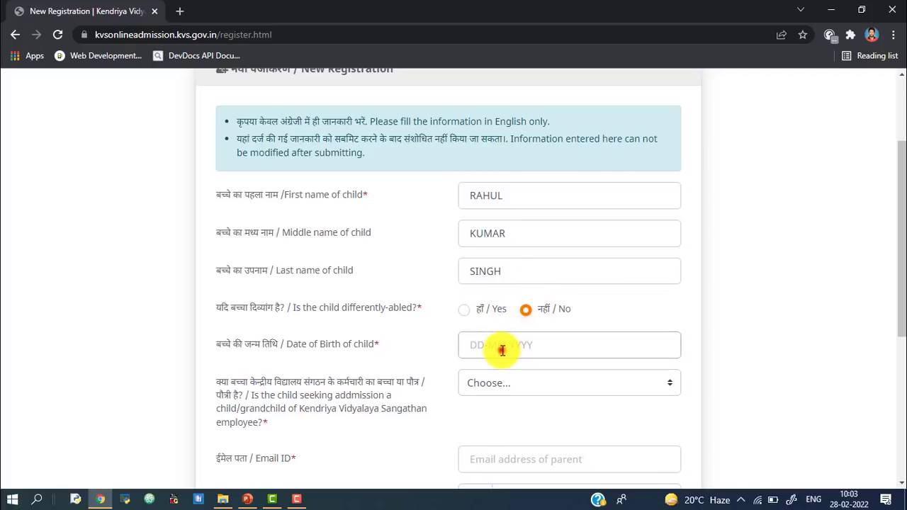
click(502, 350)
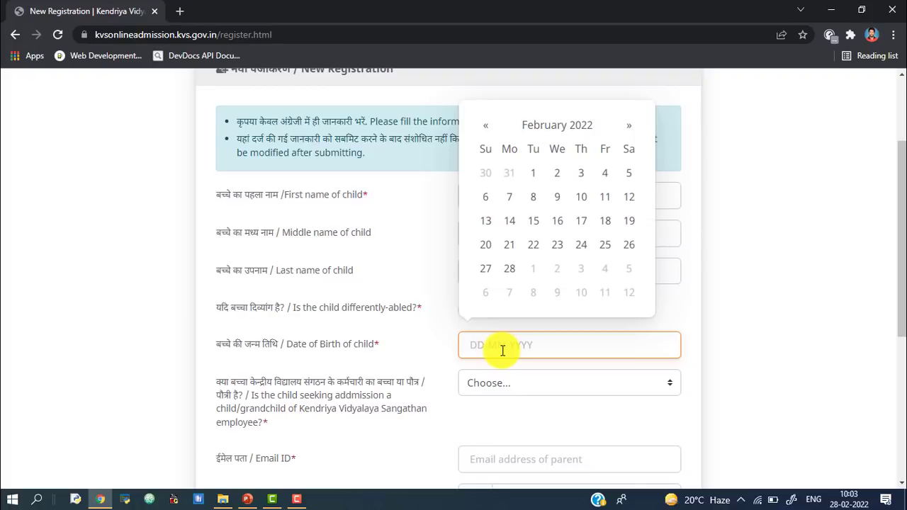
click(180, 11)
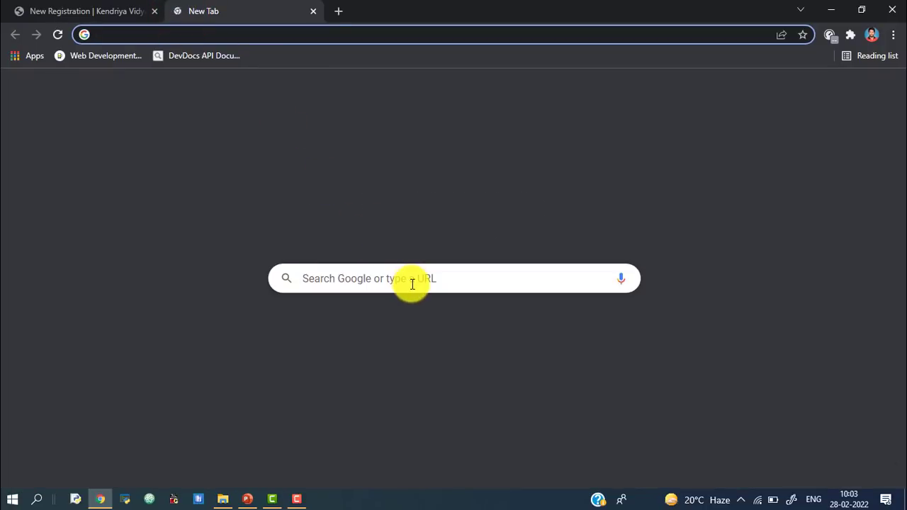
- Search Google for 'age calculator' and open the calculator.net Age Calculator page
click(412, 284)
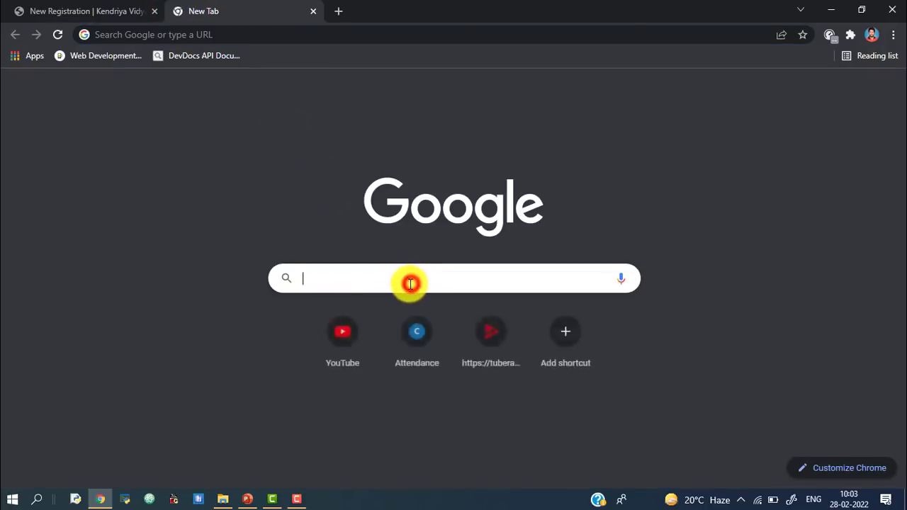
text(A)
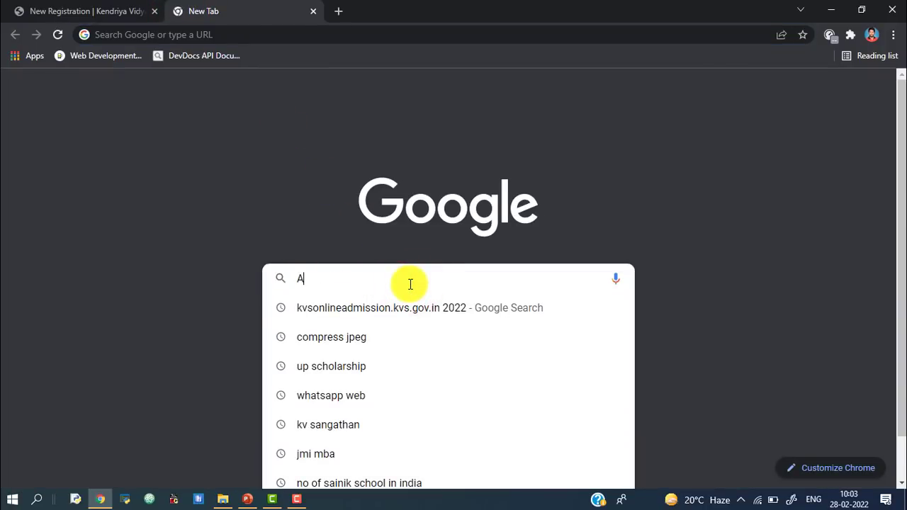
text(GGE)
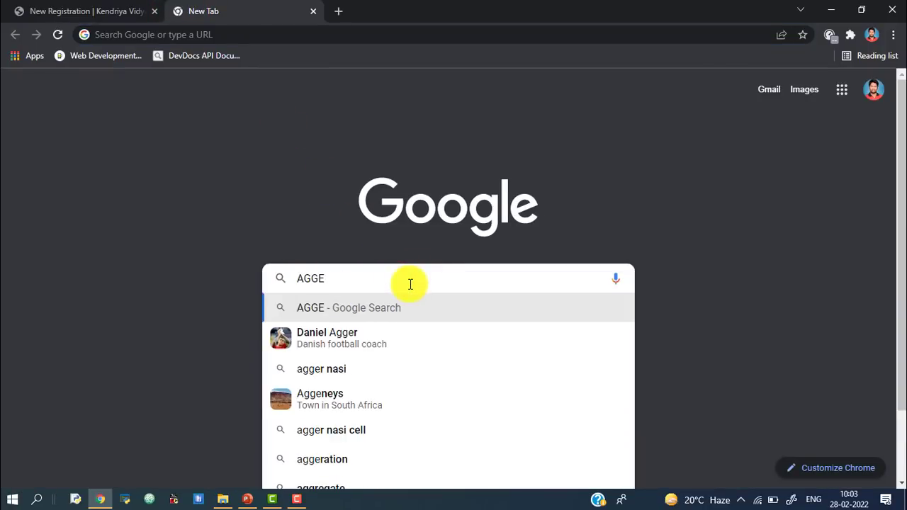
key(BackSpace)
key(BackSpace)
key(BackSpace)
text(GE)
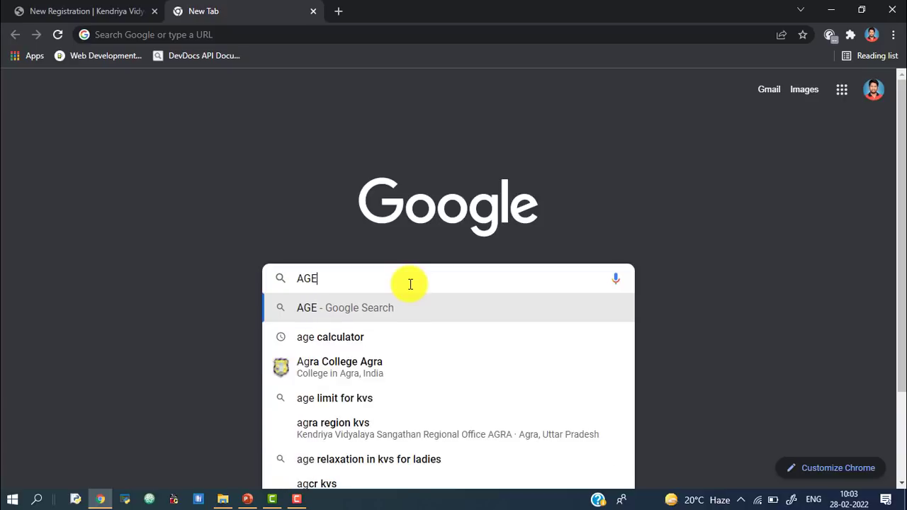
click(323, 339)
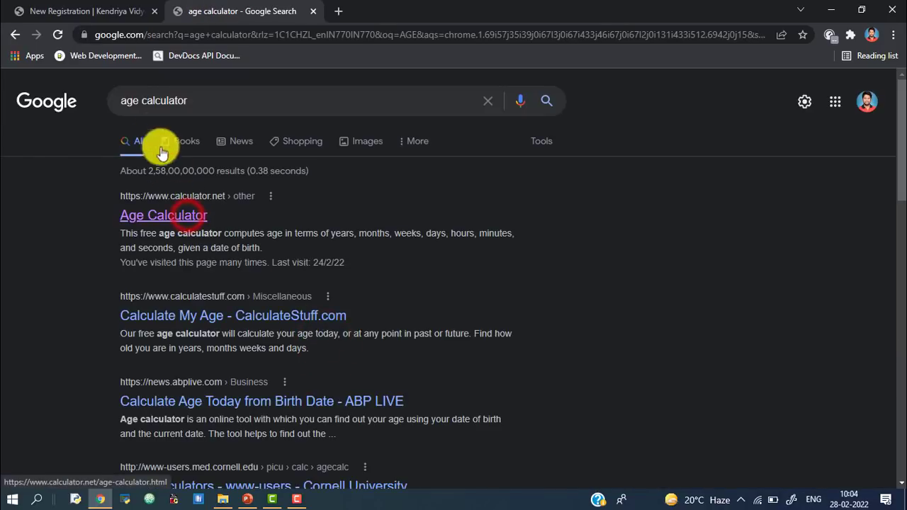
click(106, 12)
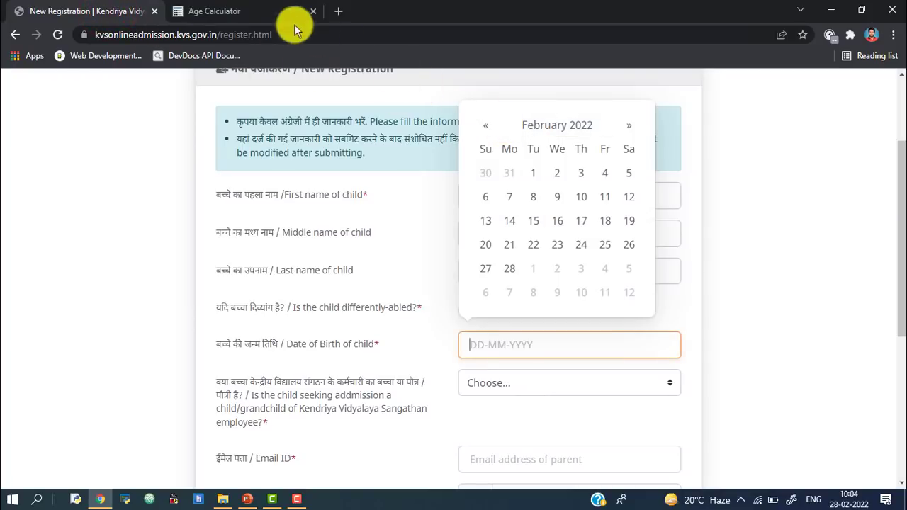
click(248, 10)
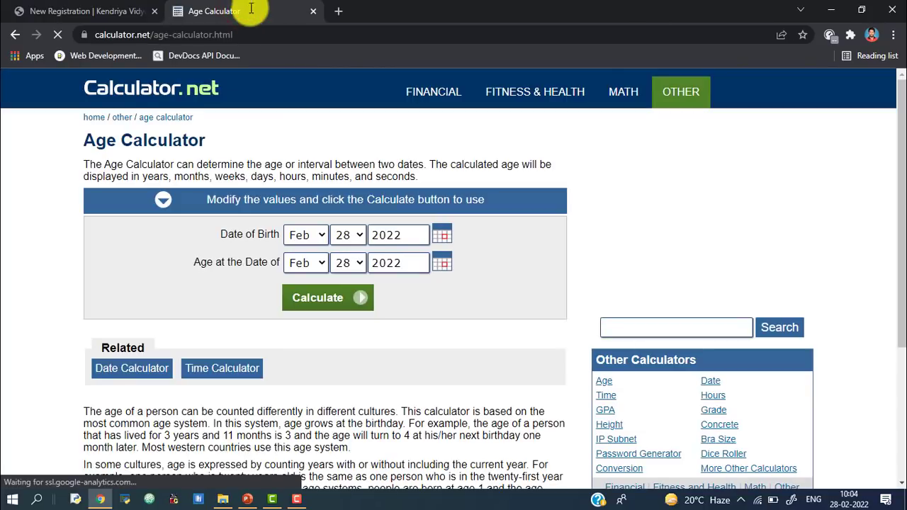
- Set the calculator's 'age at' date to March 31
click(320, 238)
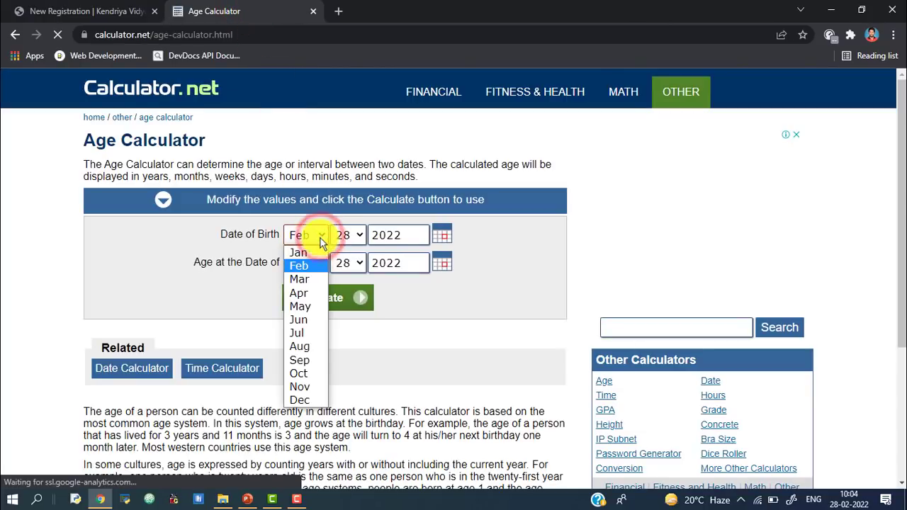
click(307, 281)
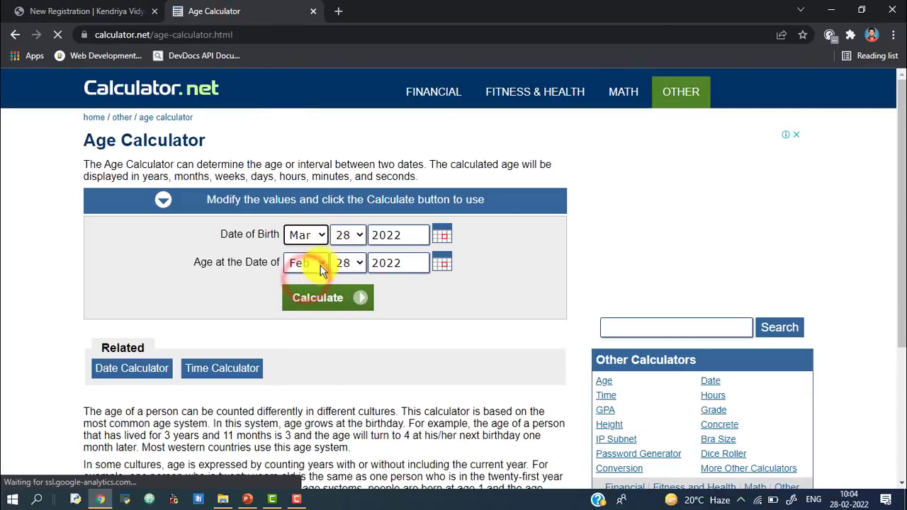
click(319, 263)
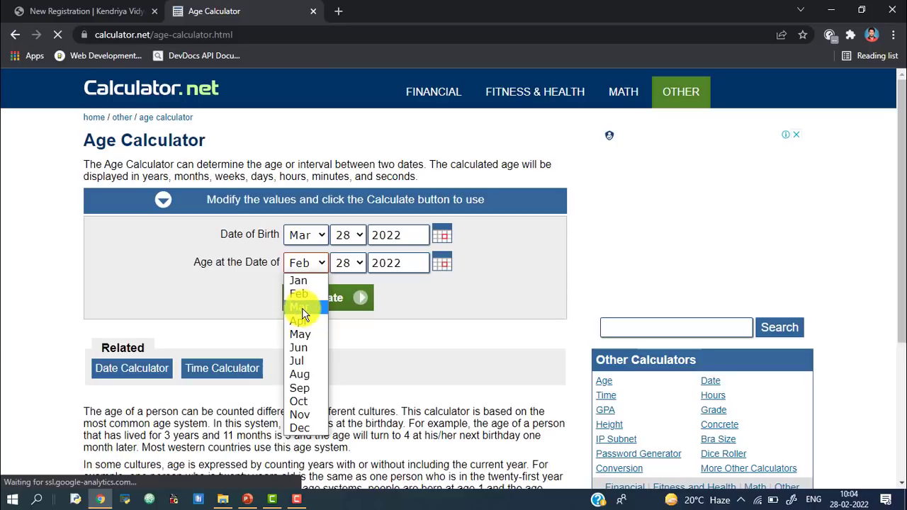
click(301, 307)
click(357, 263)
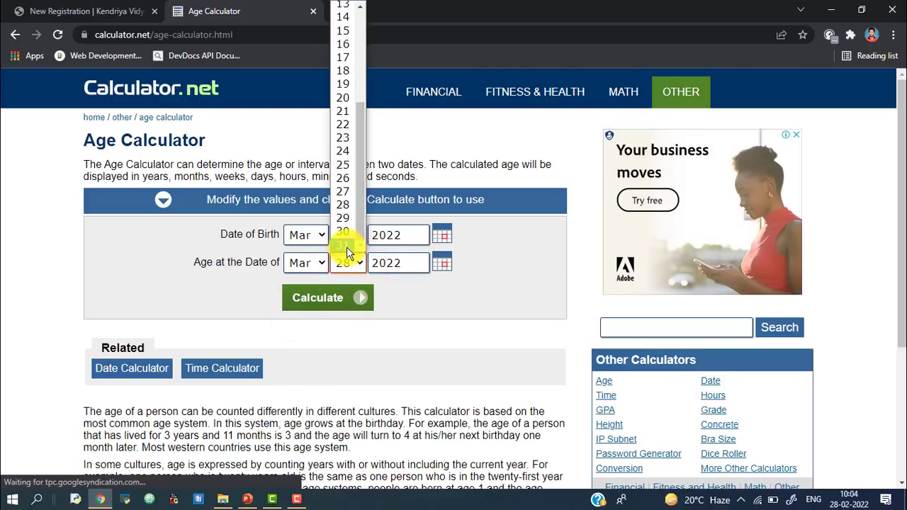
click(345, 245)
- Enter a 16 April 2016 birth date and calculate the age: 5 years 11 months 15 days
click(323, 241)
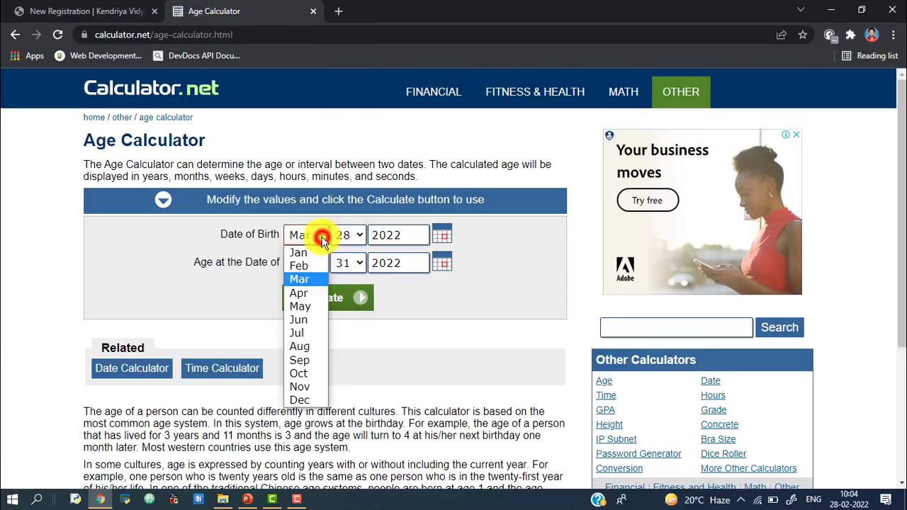
click(304, 294)
click(351, 241)
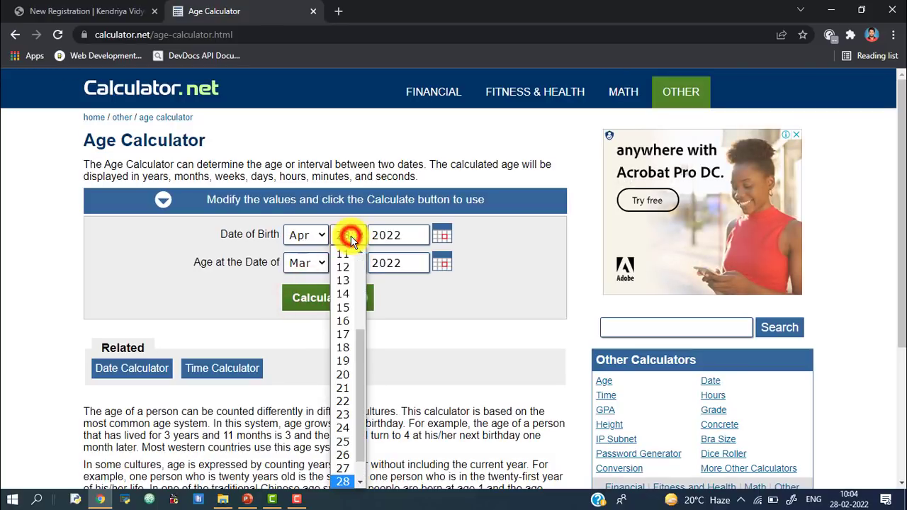
click(342, 319)
click(410, 236)
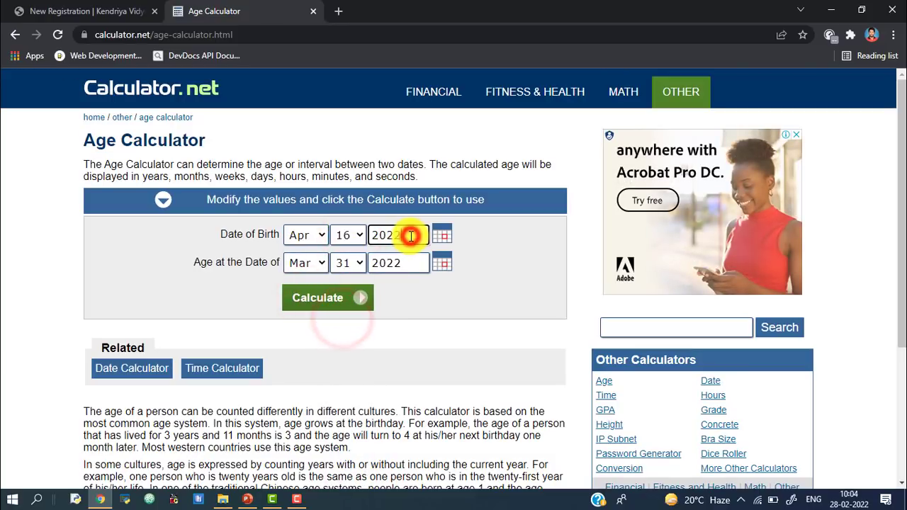
key(BackSpace)
key(BackSpace)
text(16)
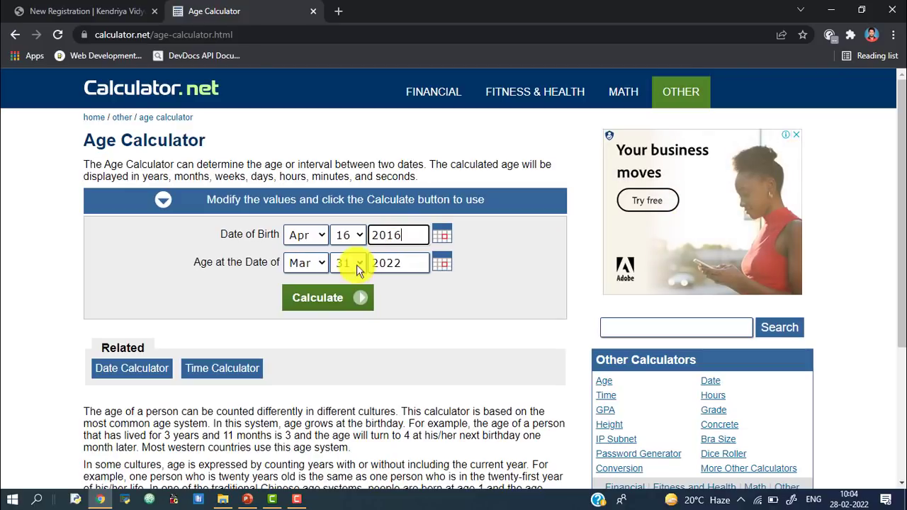
click(304, 297)
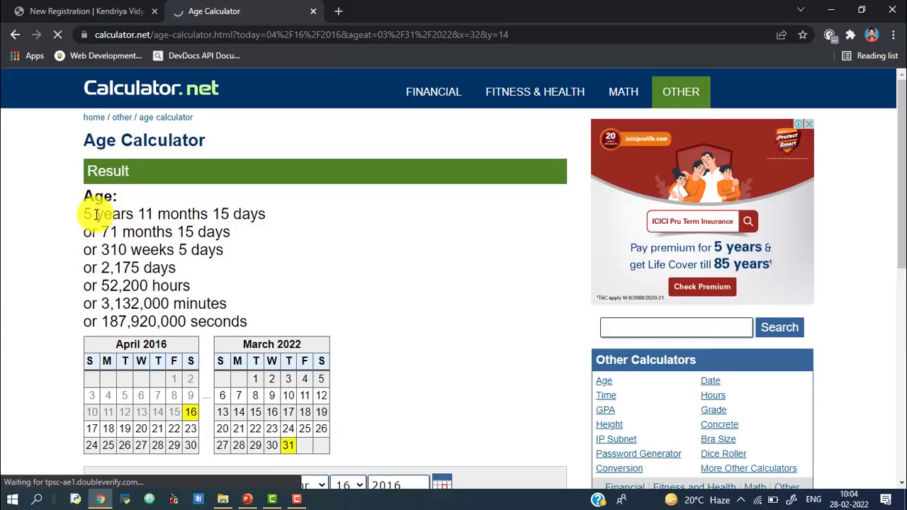
- Set the child's date of birth to 16-04-2016 and dismiss the age-limit notice
click(112, 14)
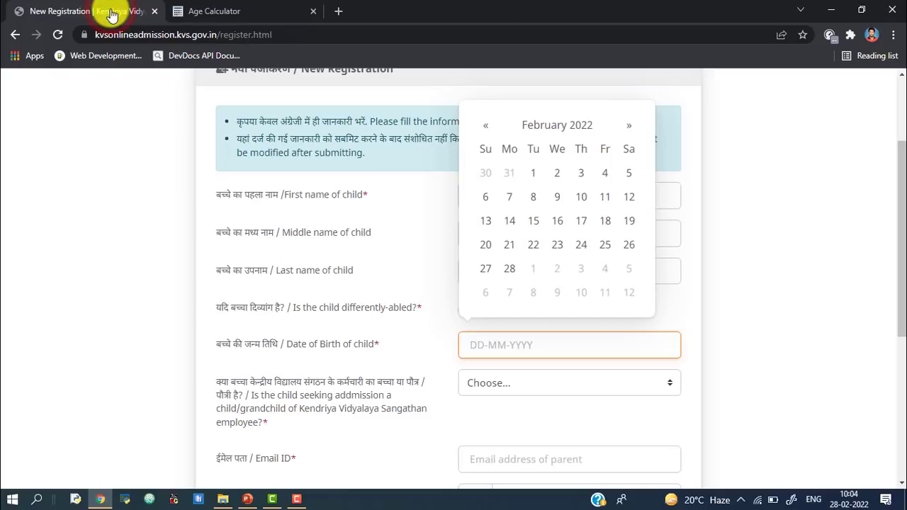
click(485, 126)
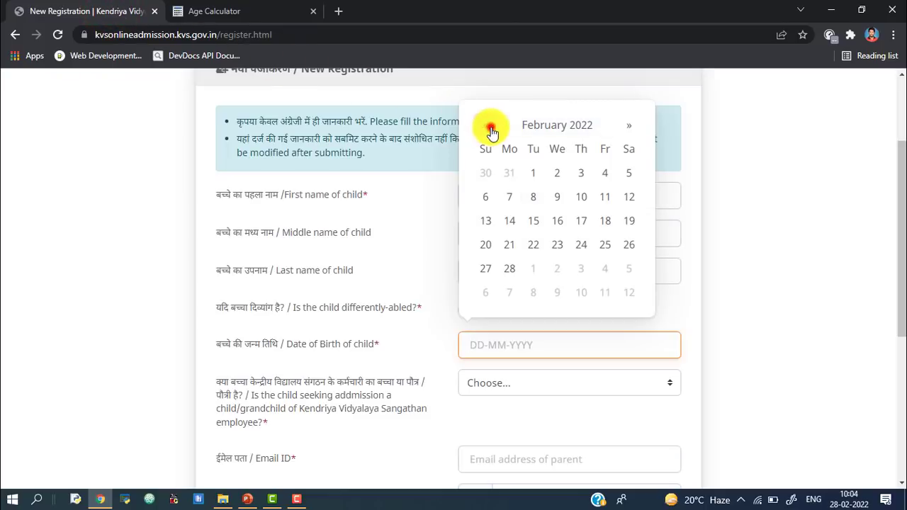
click(486, 125)
click(542, 133)
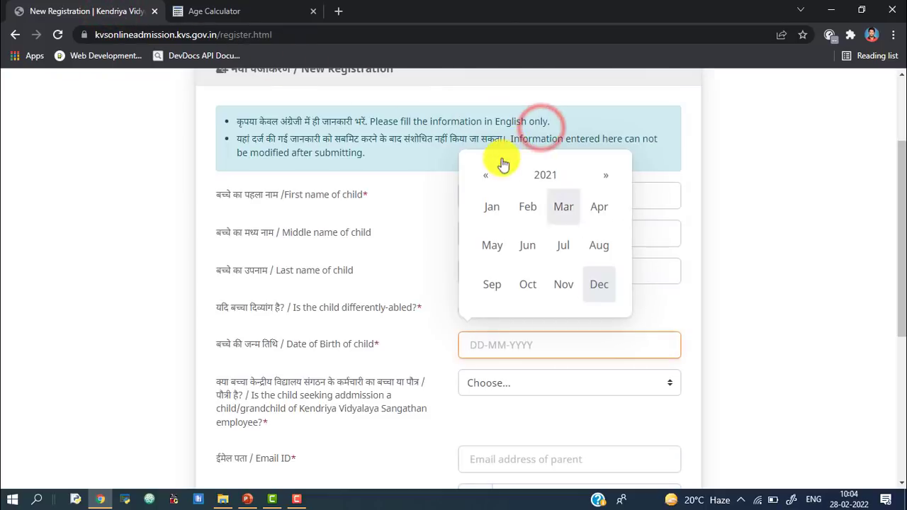
click(484, 175)
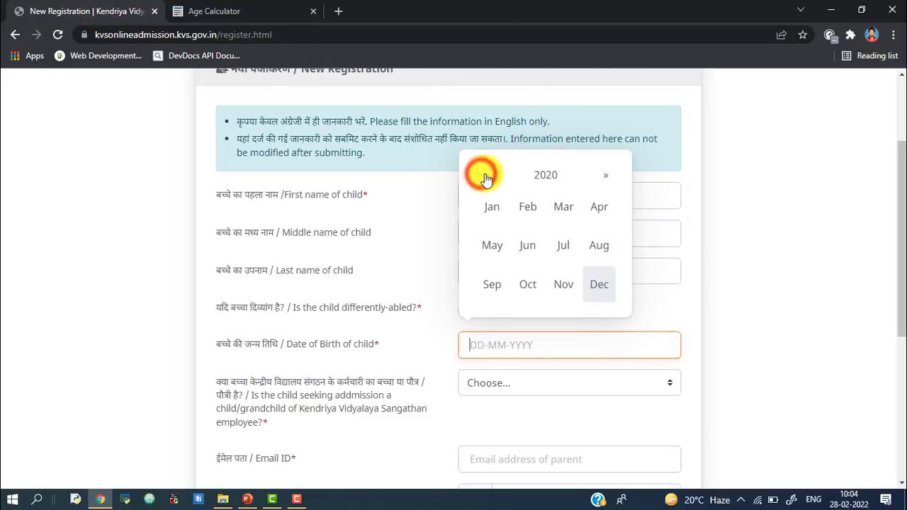
click(543, 175)
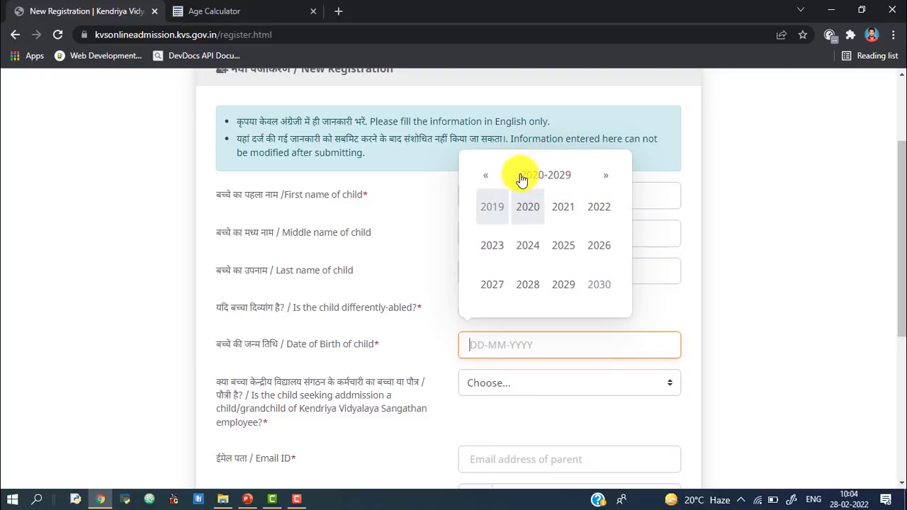
click(486, 176)
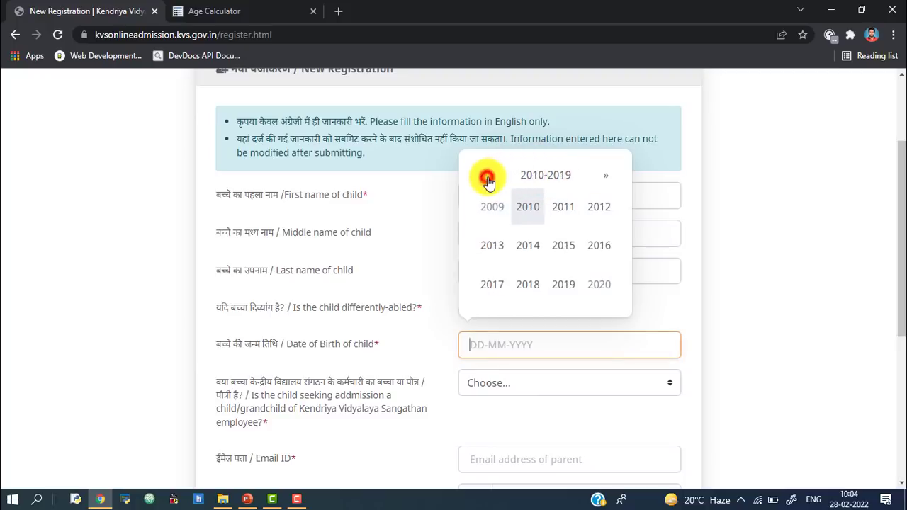
click(595, 250)
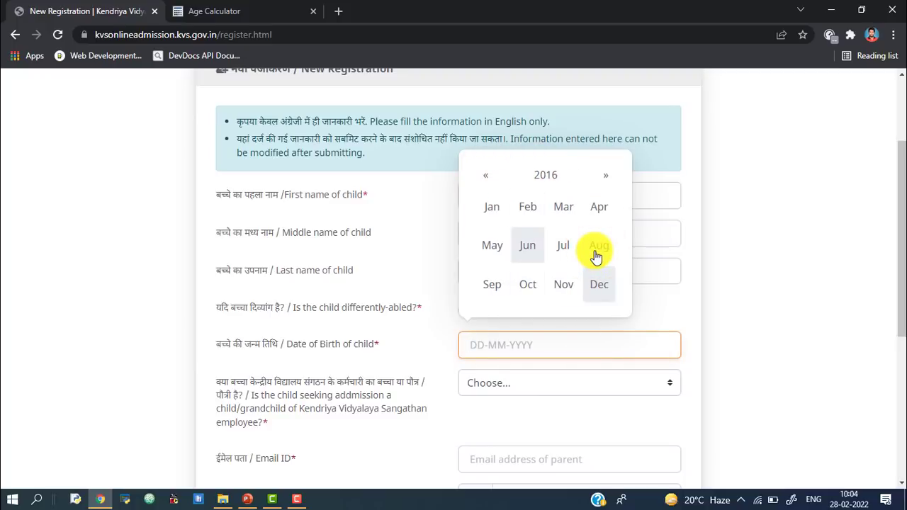
click(610, 213)
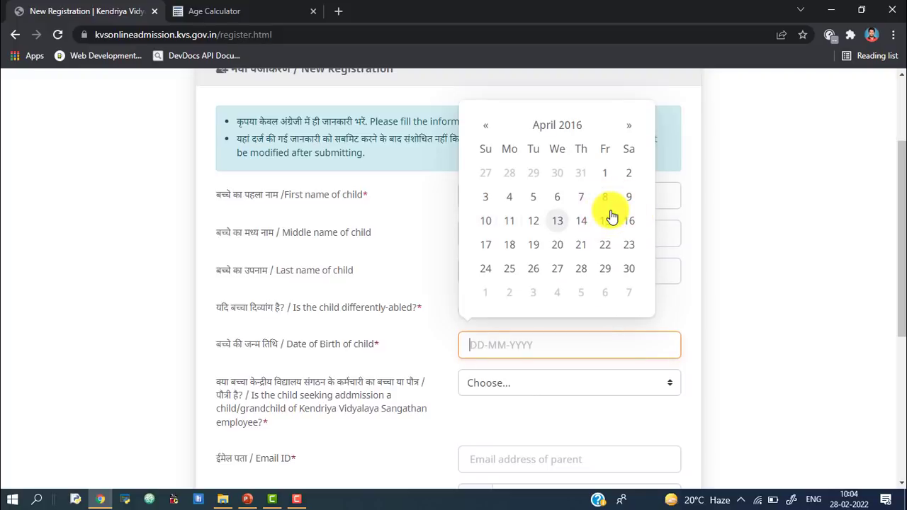
click(631, 225)
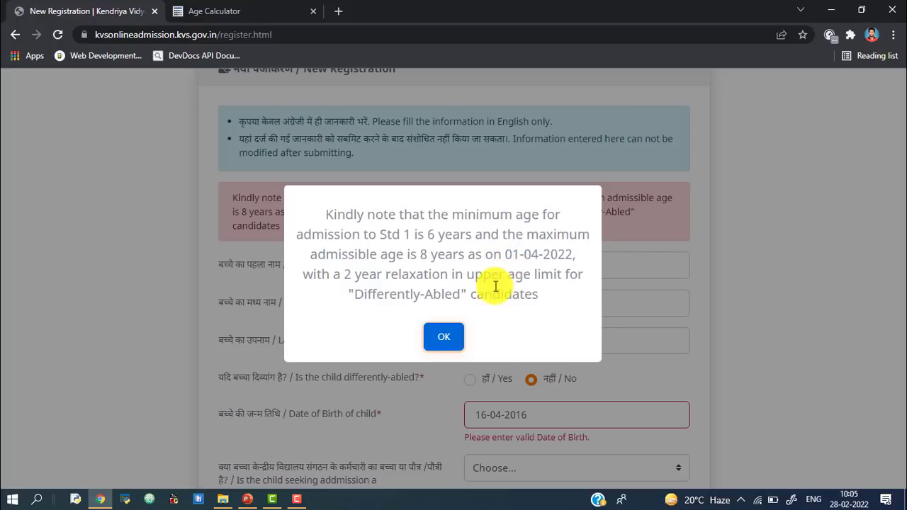
click(456, 340)
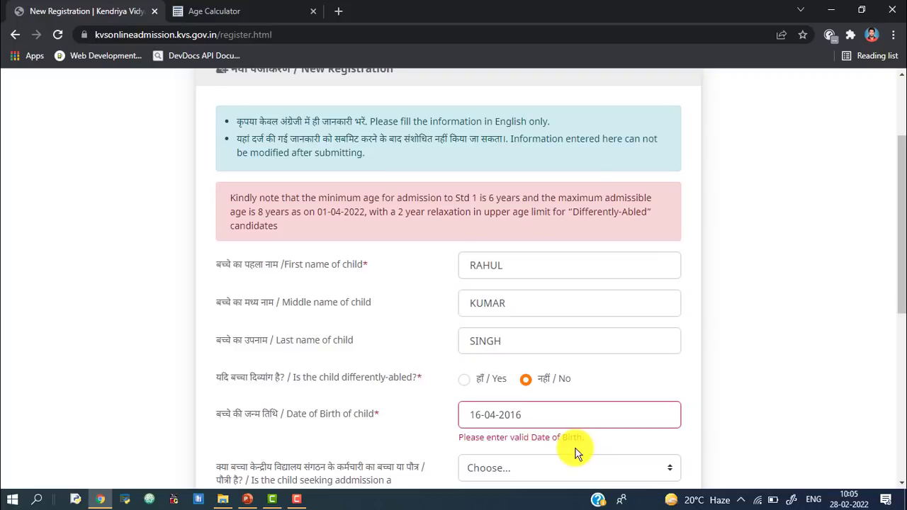
- Close the Age Calculator tab
click(317, 10)
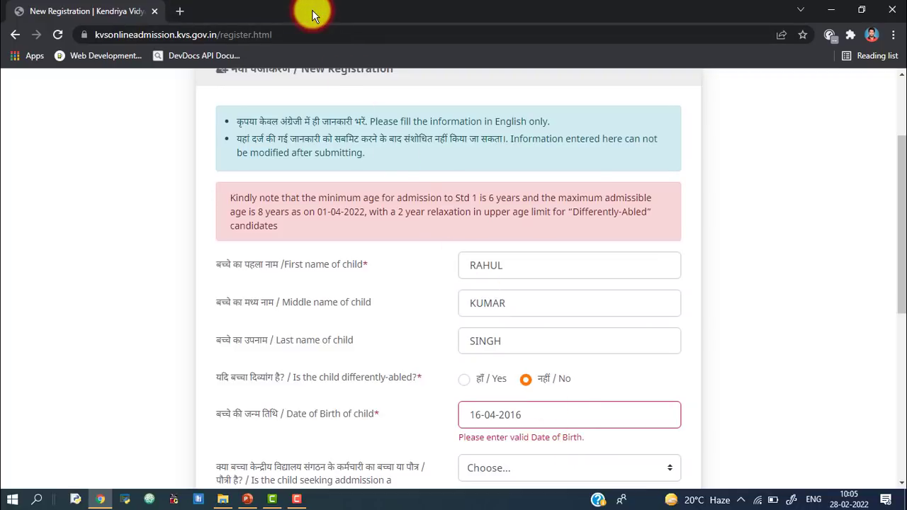
- Change the child's date of birth to 15-04-2015 in the date picker
scroll(401, 142, down, 3)
scroll(401, 142, up, 2)
click(543, 348)
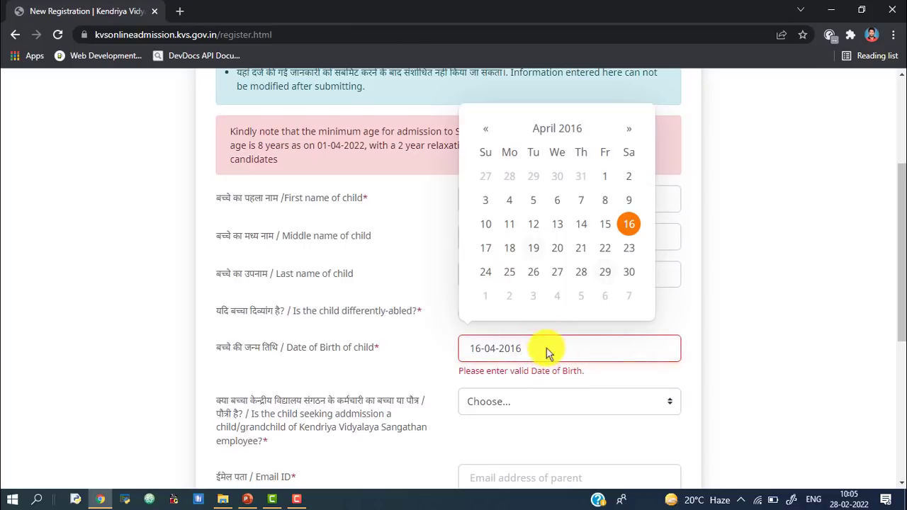
click(568, 133)
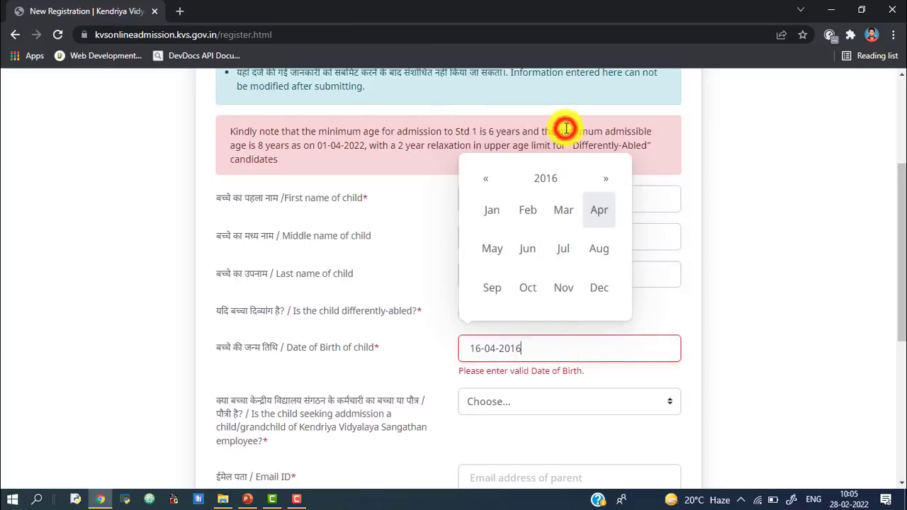
click(522, 181)
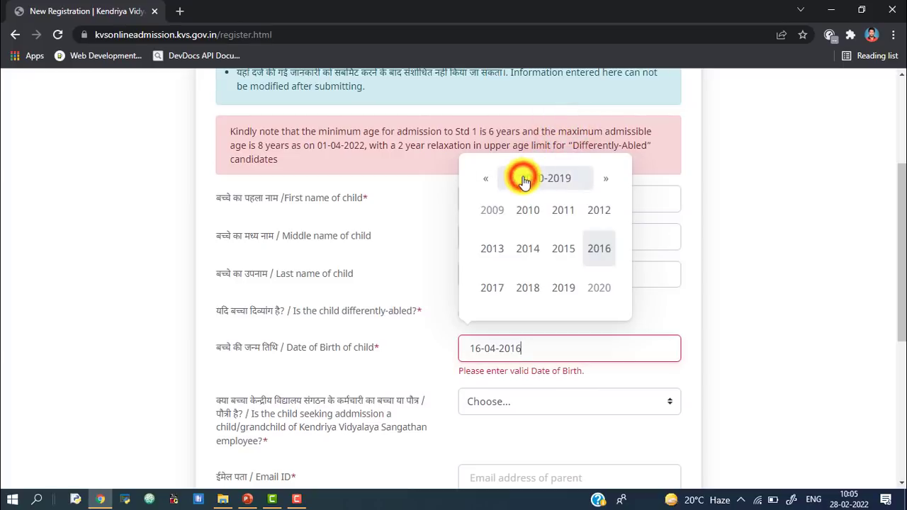
click(555, 255)
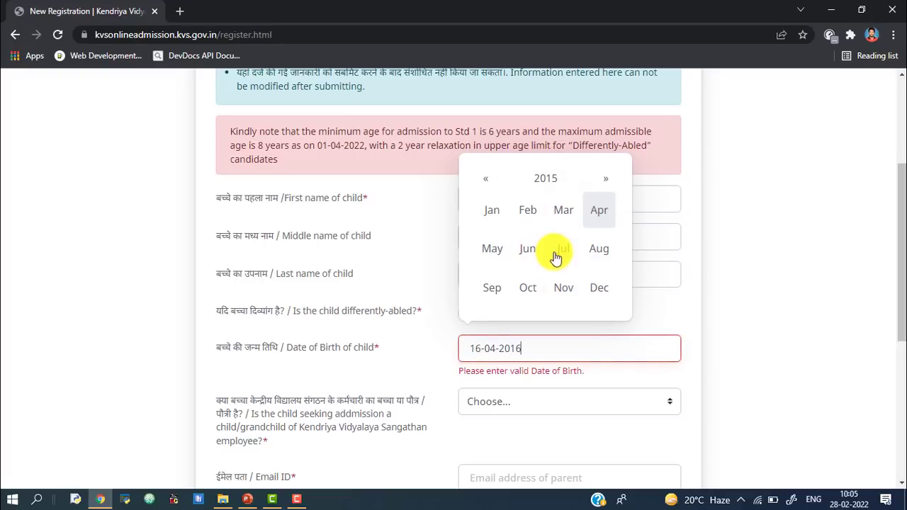
click(597, 224)
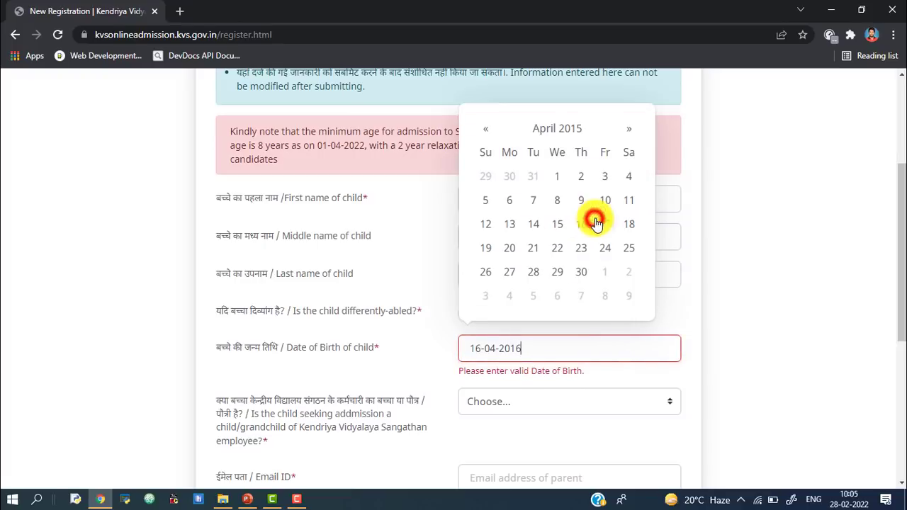
click(557, 224)
click(553, 238)
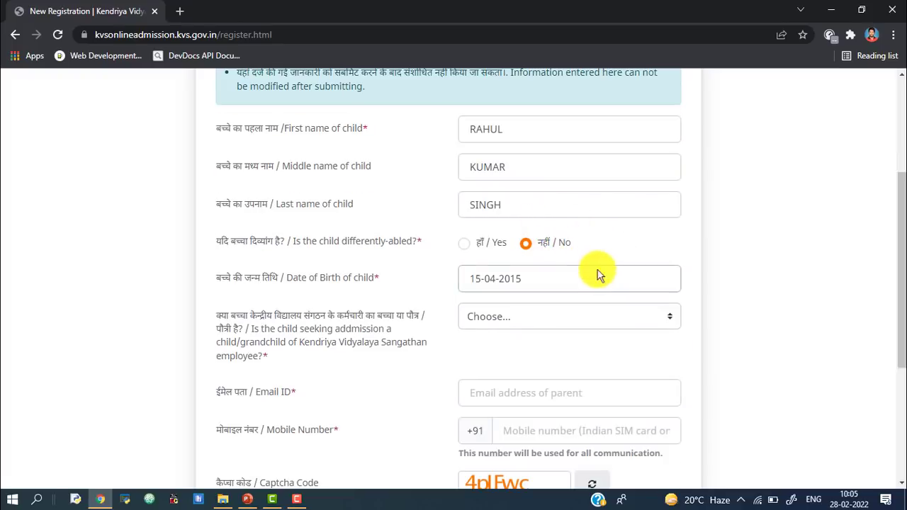
scroll(605, 277, up, 2)
scroll(606, 277, down, 2)
scroll(606, 276, up, 1)
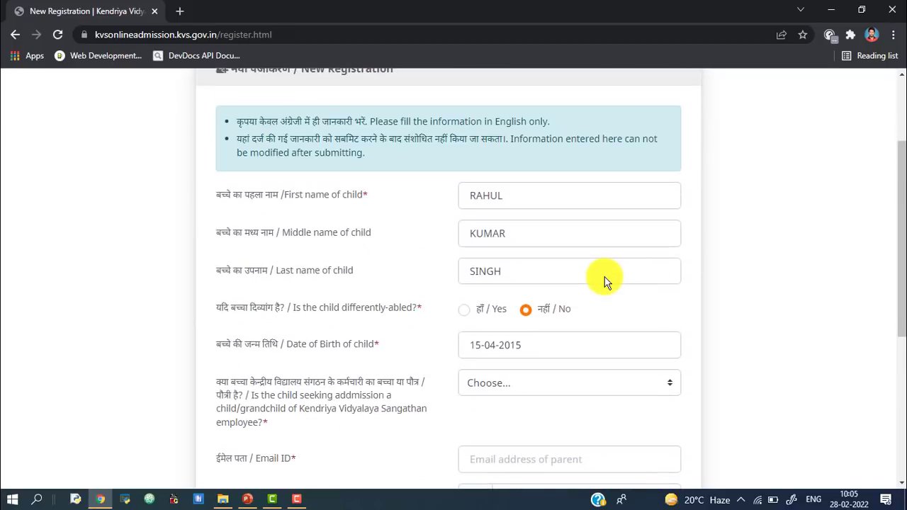
- Select Not Applicable in the 'child/grandchild of KVS employee' dropdown
scroll(606, 276, down, 1)
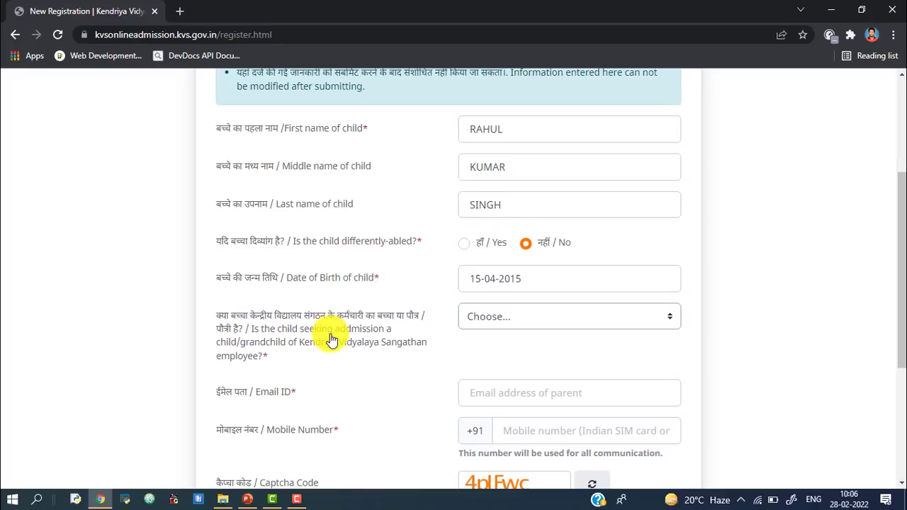
click(595, 316)
key(Down)
key(Down)
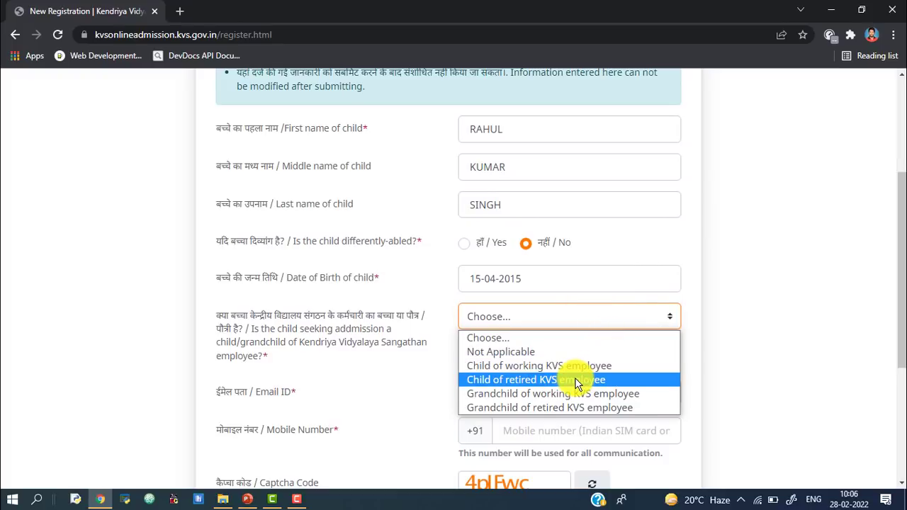
key(Down)
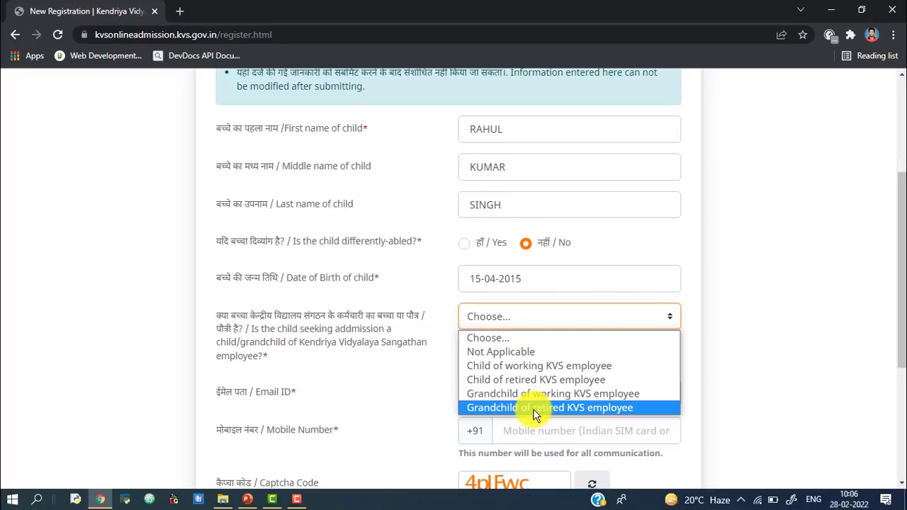
click(518, 352)
click(772, 312)
scroll(677, 297, down, 2)
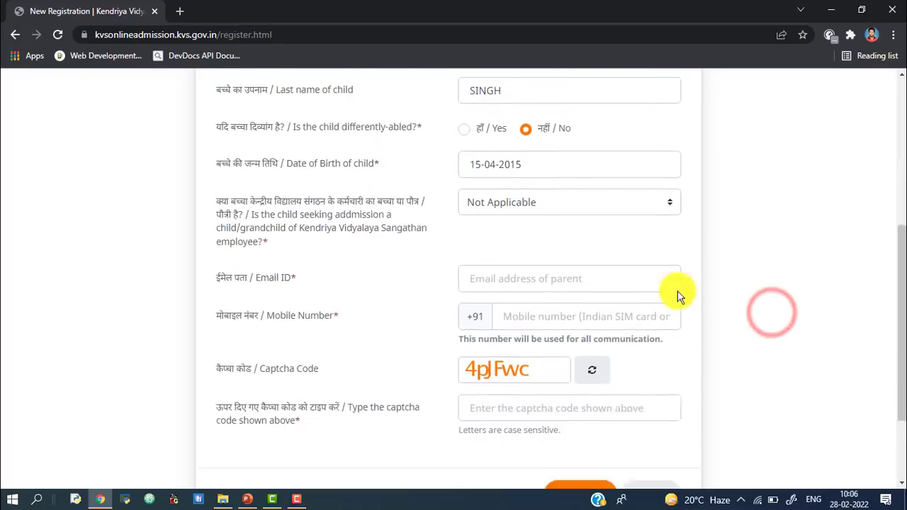
- Enter the parent's e-mail address and mobile number in the registration form
click(546, 261)
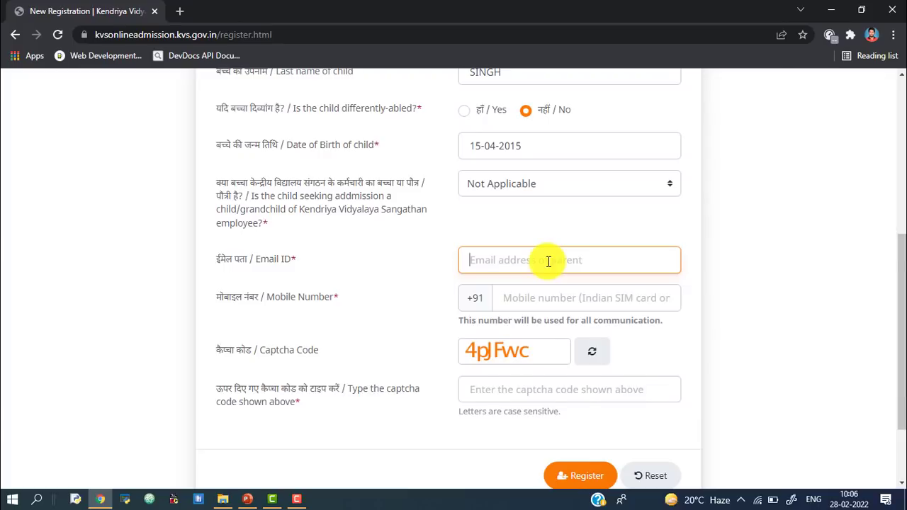
scroll(548, 261, down, 2)
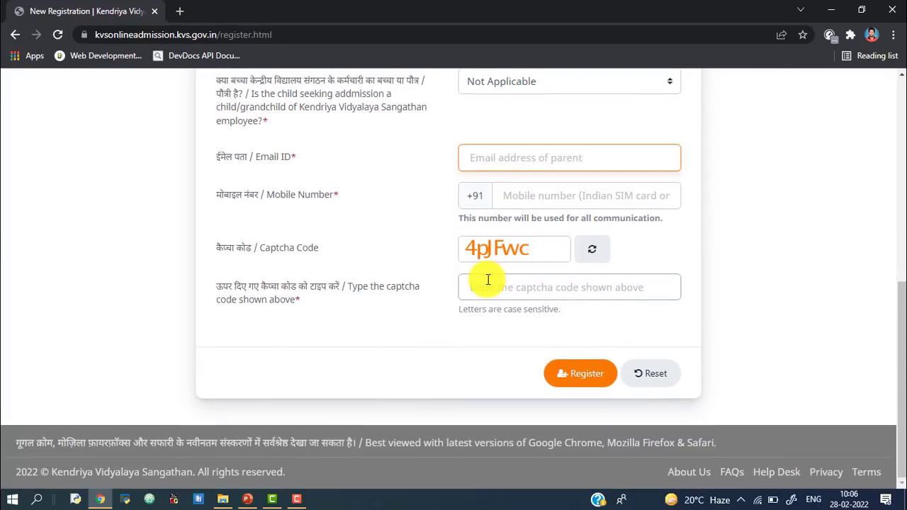
text(RZKAUN)
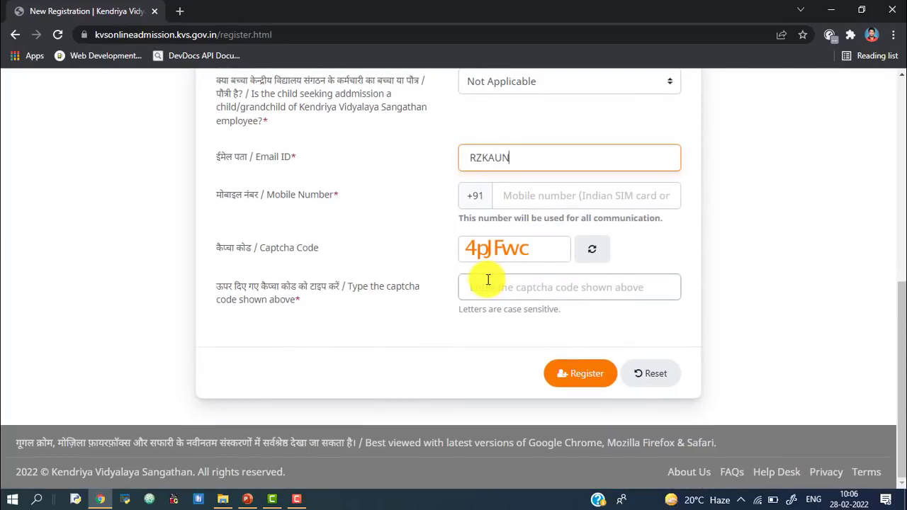
text(AIM)
key(BackSpace)
key(BackSpace)
key(BackSpace)
key(BackSpace)
key(BackSpace)
key(BackSpace)
key(BackSpace)
key(BackSpace)
key(BackSpace)
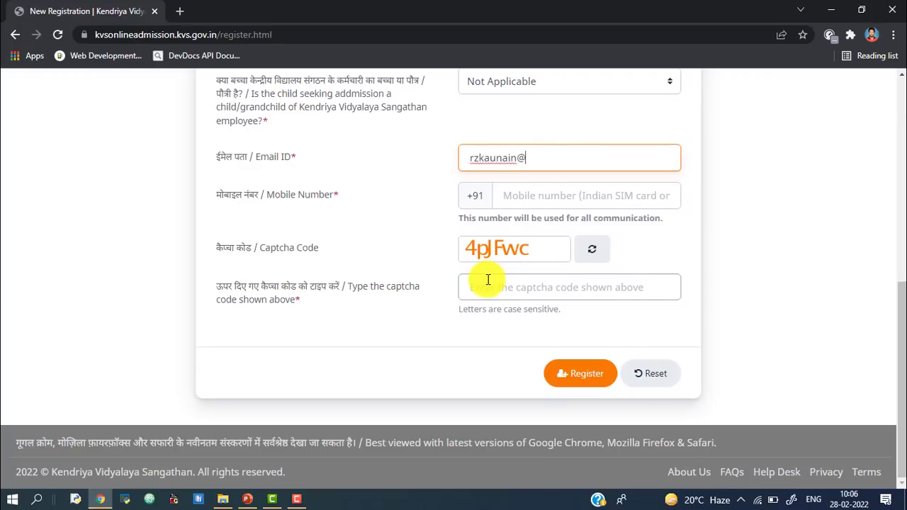
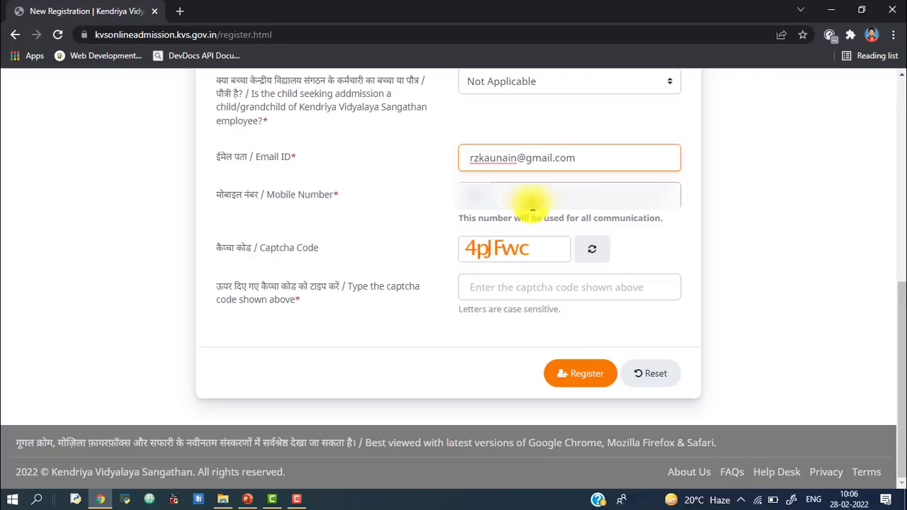
click(532, 203)
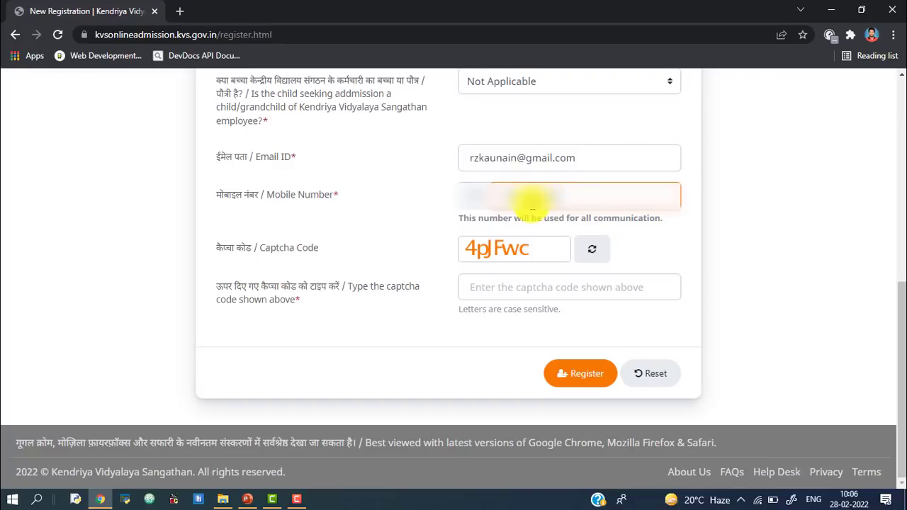
click(540, 290)
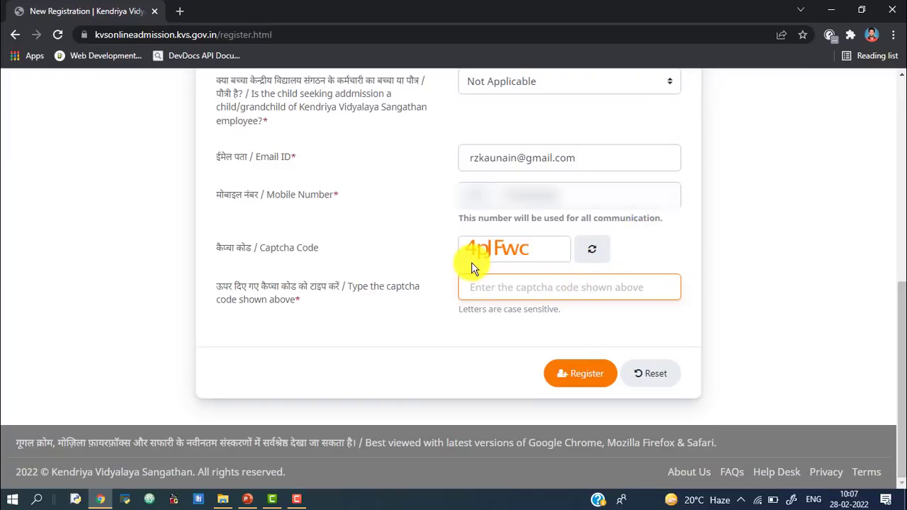
- Enter the shown captcha code and submit the registration to reach Verify OTP
text(4p)
key(BackSpace)
key(BackSpace)
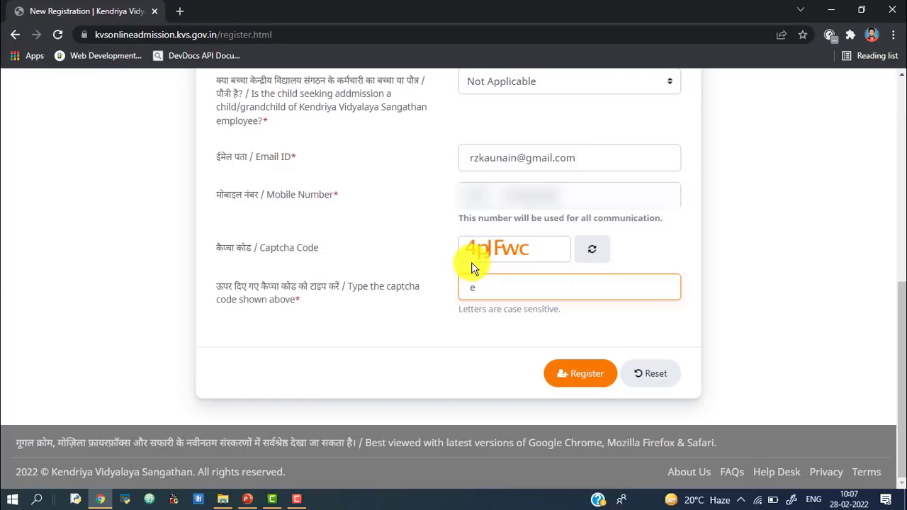
text(4p)
key(BackSpace)
text(JFwc)
click(567, 374)
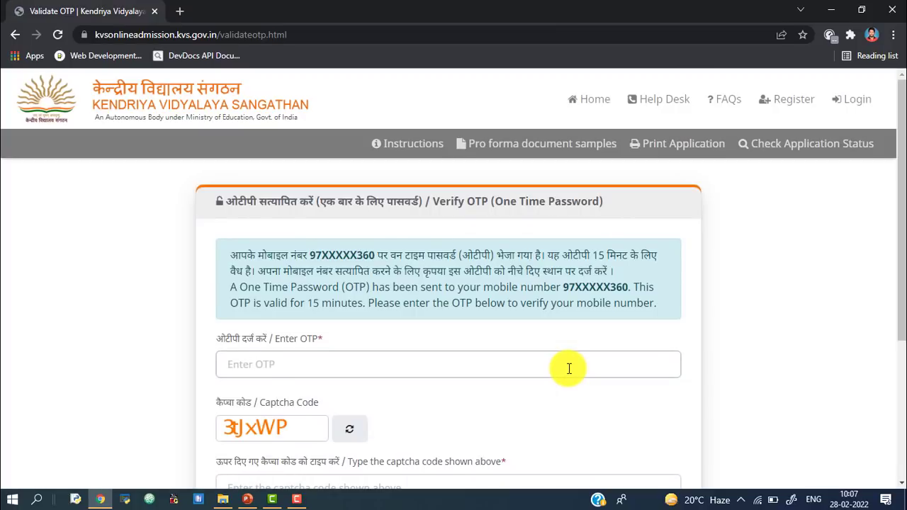
scroll(570, 368, down, 1)
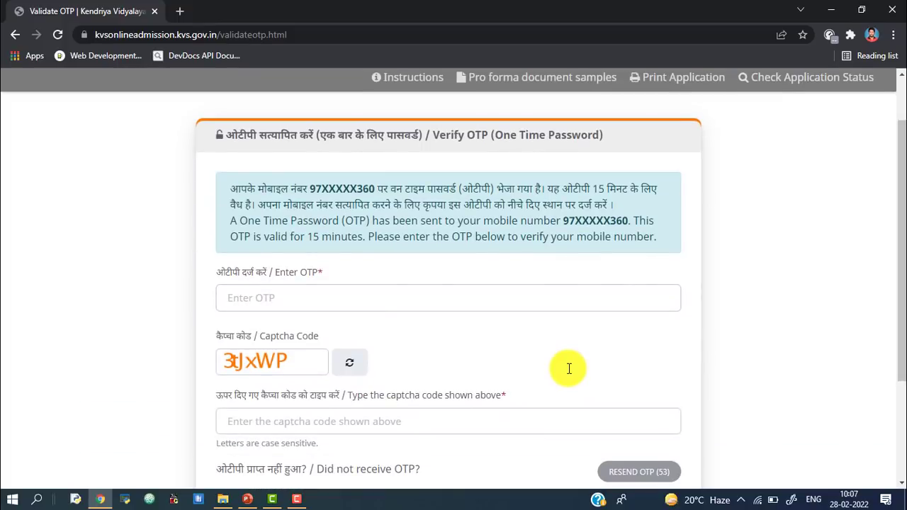
- Enter the six-digit OTP received on the mobile
scroll(569, 369, down, 1)
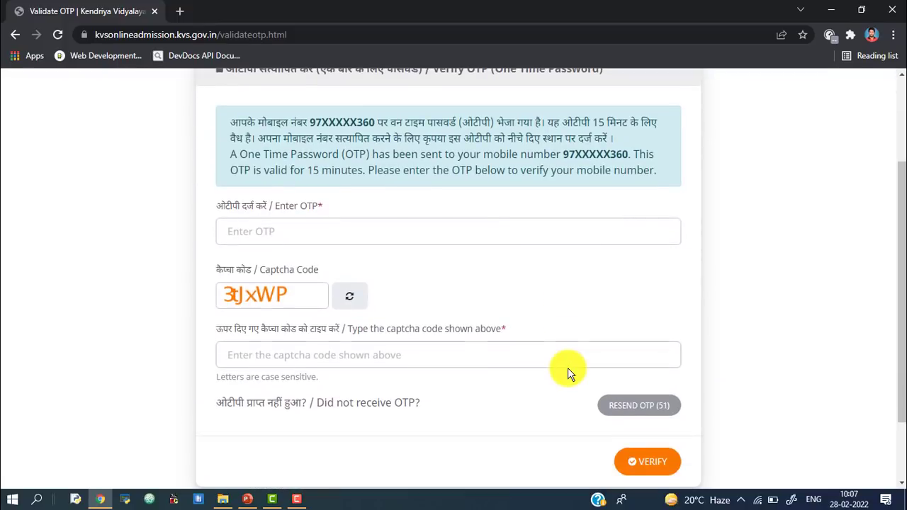
scroll(570, 369, up, 1)
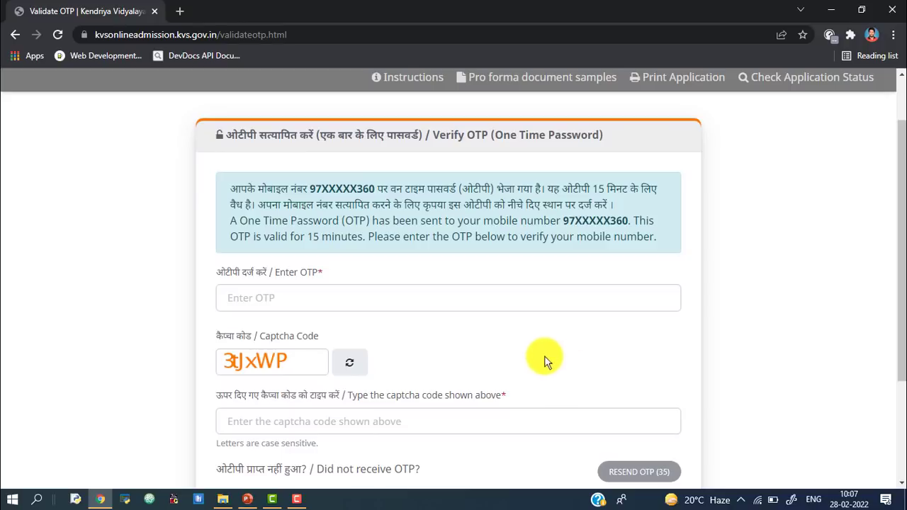
click(449, 300)
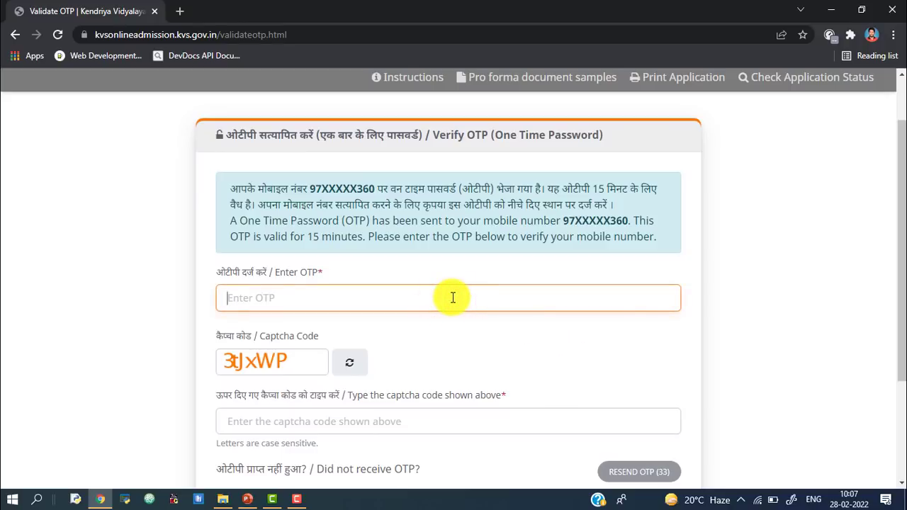
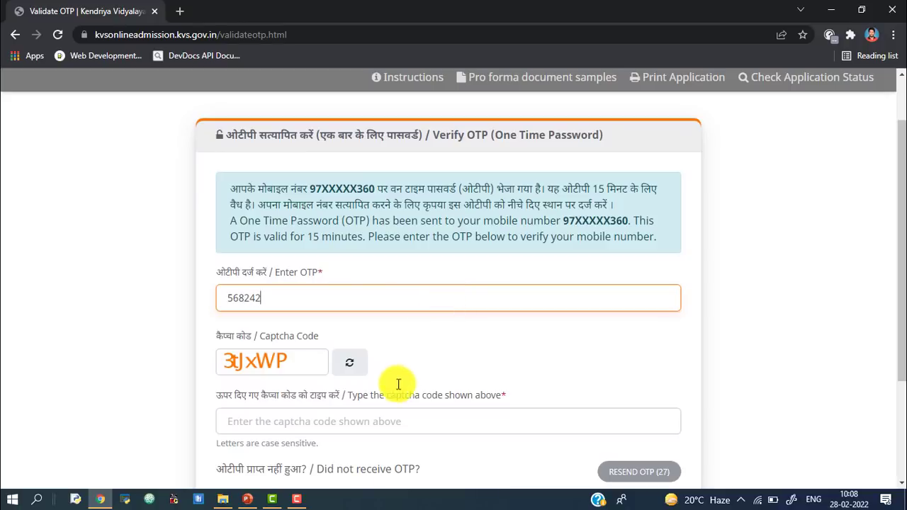
- Type the captcha code shown on the Verify OTP page
click(377, 417)
scroll(378, 418, down, 1)
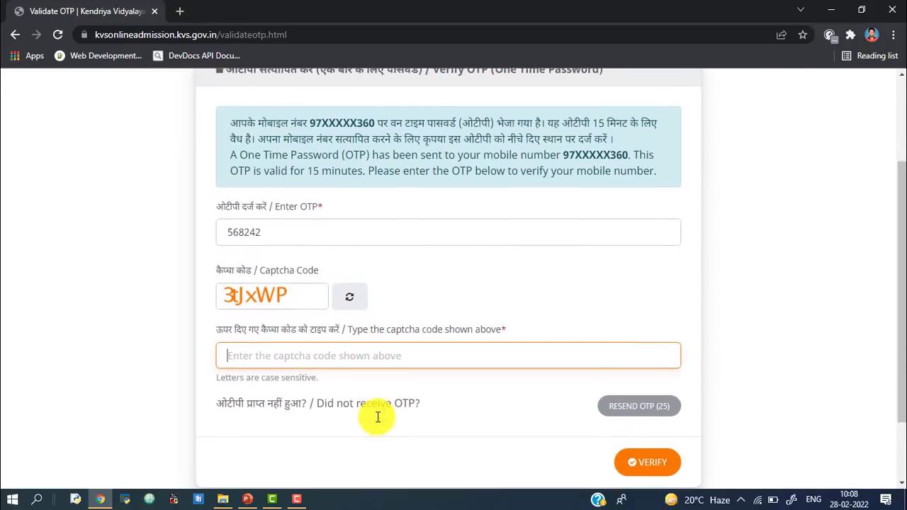
text(3)
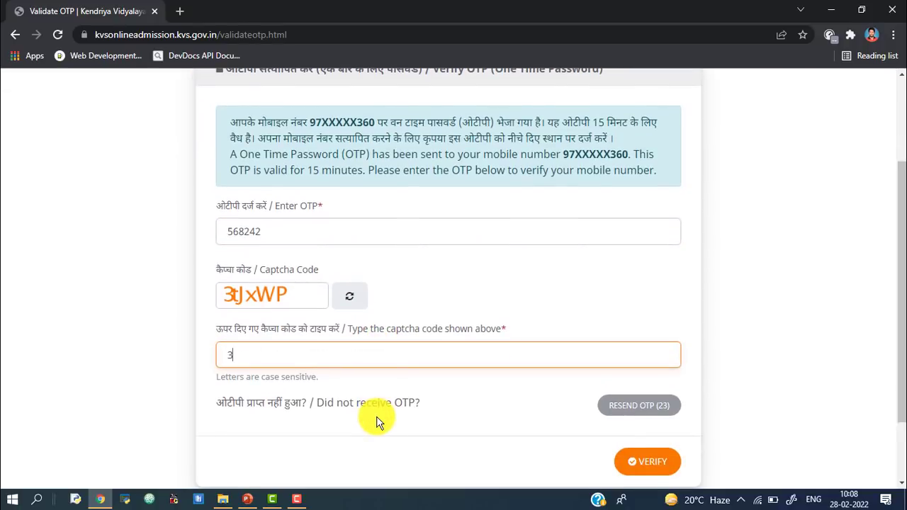
text(tJxWP)
scroll(375, 419, down, 2)
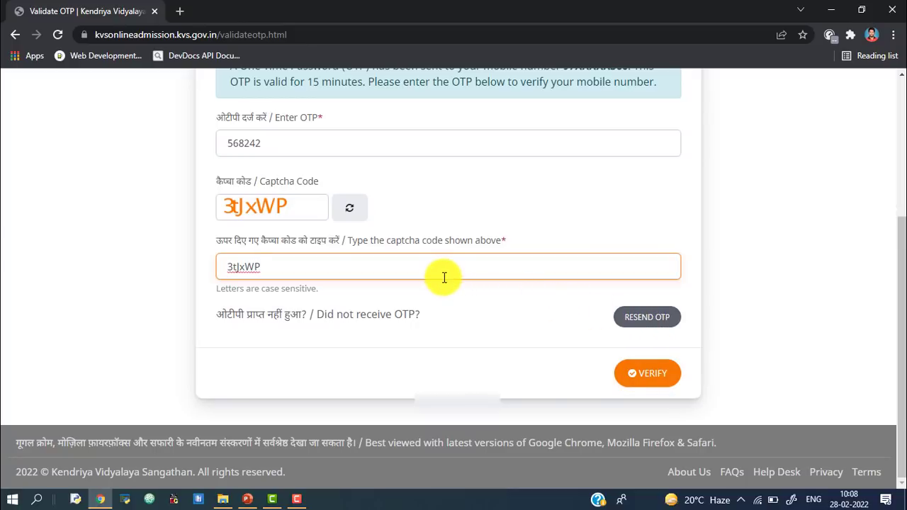
scroll(444, 278, up, 2)
scroll(443, 278, down, 2)
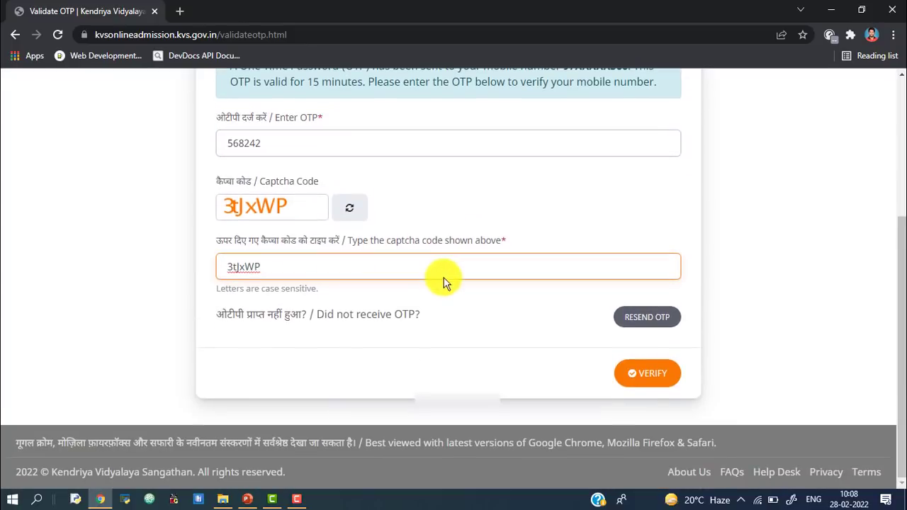
- Verify the OTP and copy the login code from the Registration Successful page
click(653, 380)
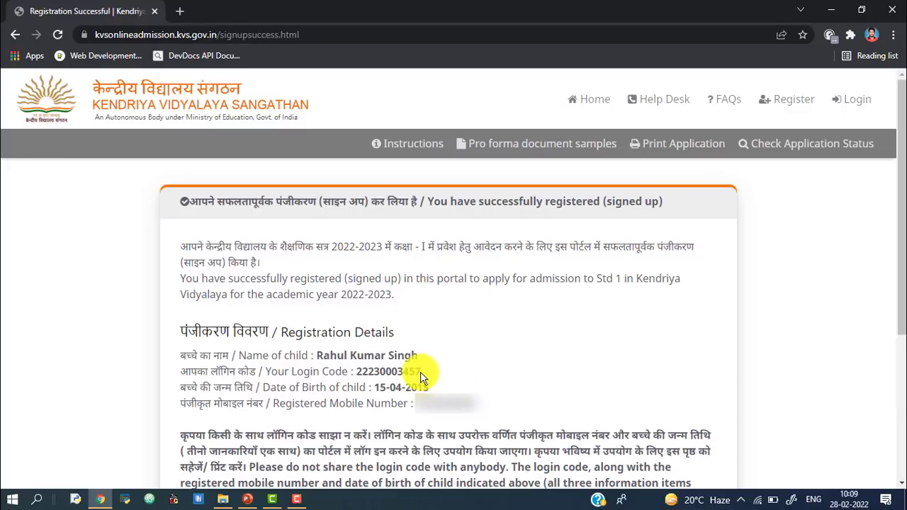
drag(420, 375, 356, 371)
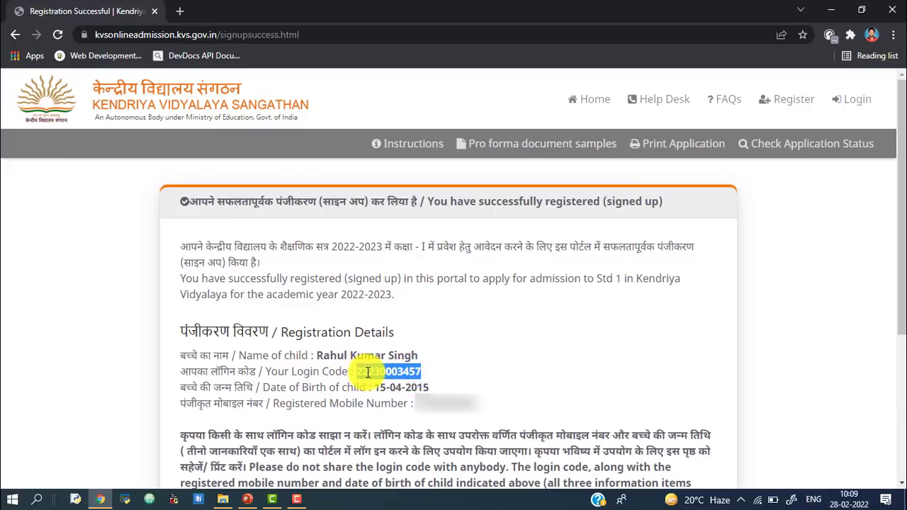
right_click(368, 373)
click(411, 260)
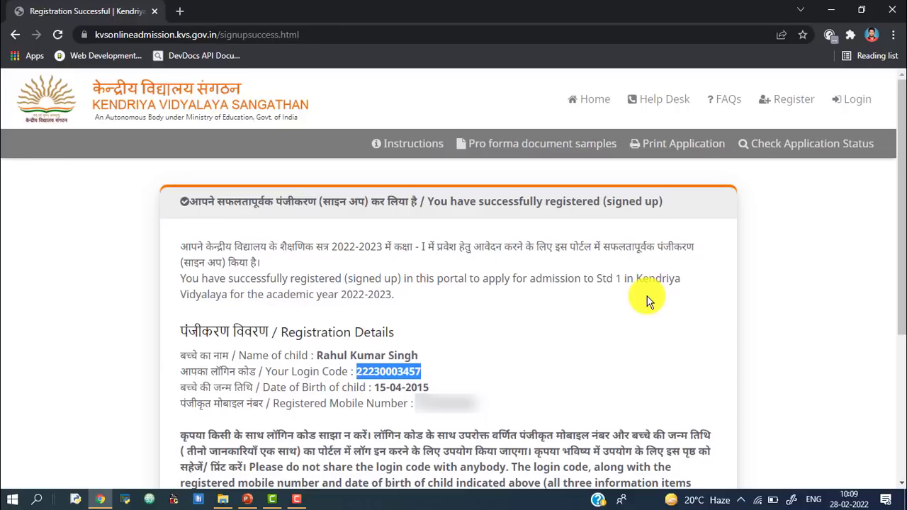
click(301, 505)
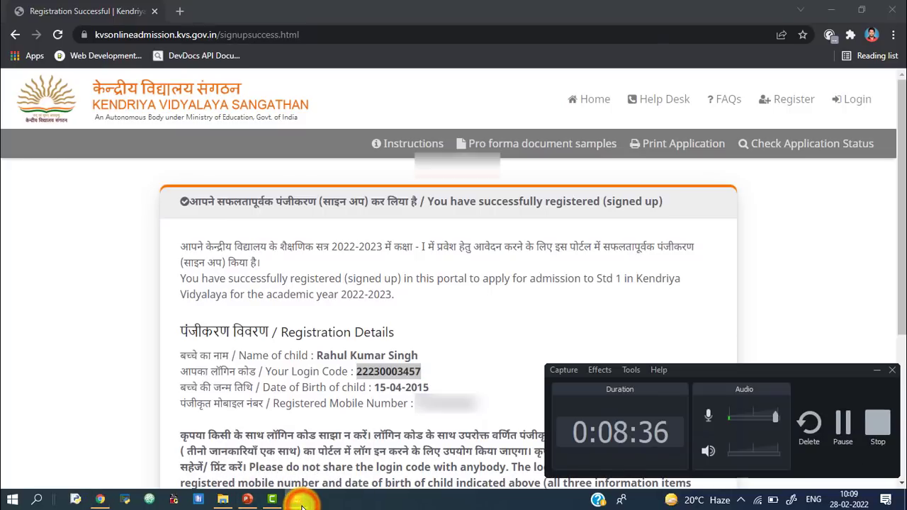
click(841, 428)
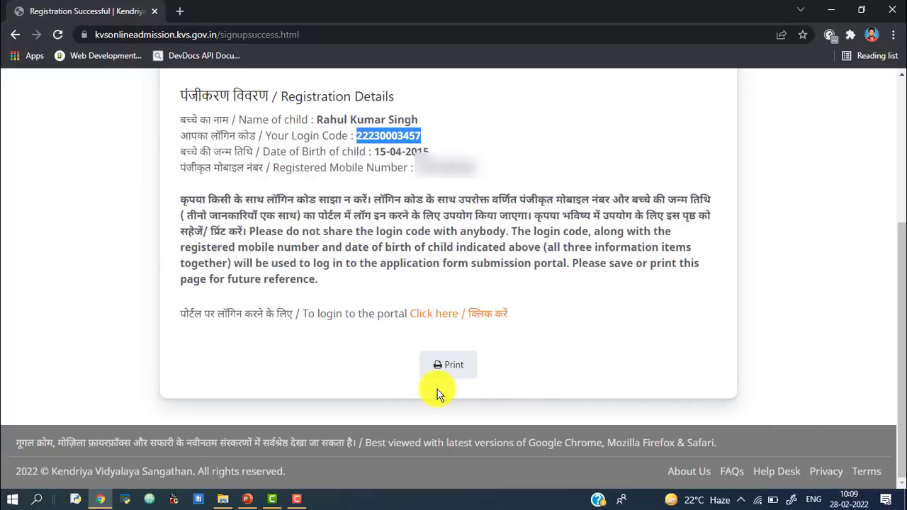
click(454, 364)
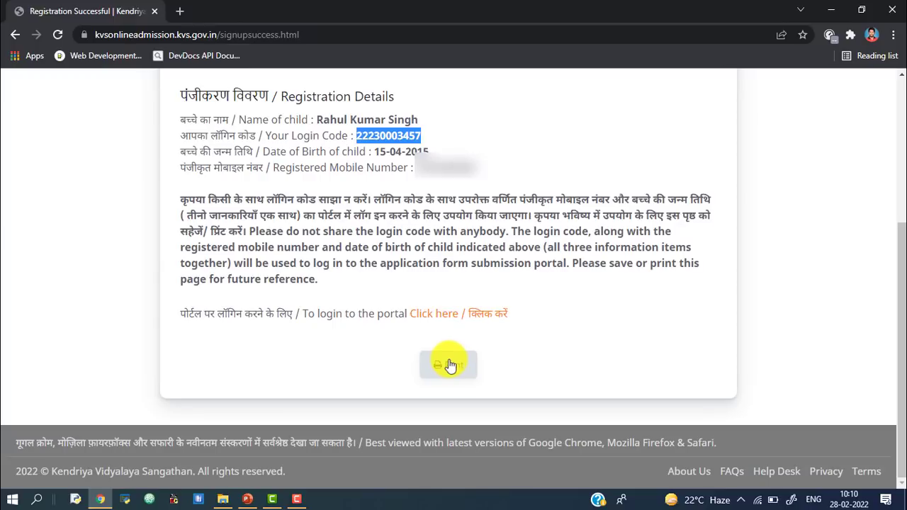
mouse_move(299, 502)
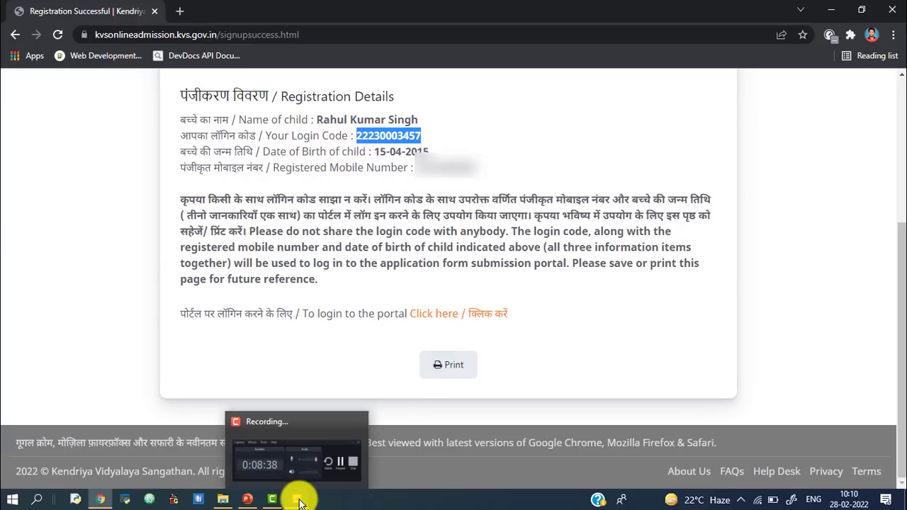
click(292, 502)
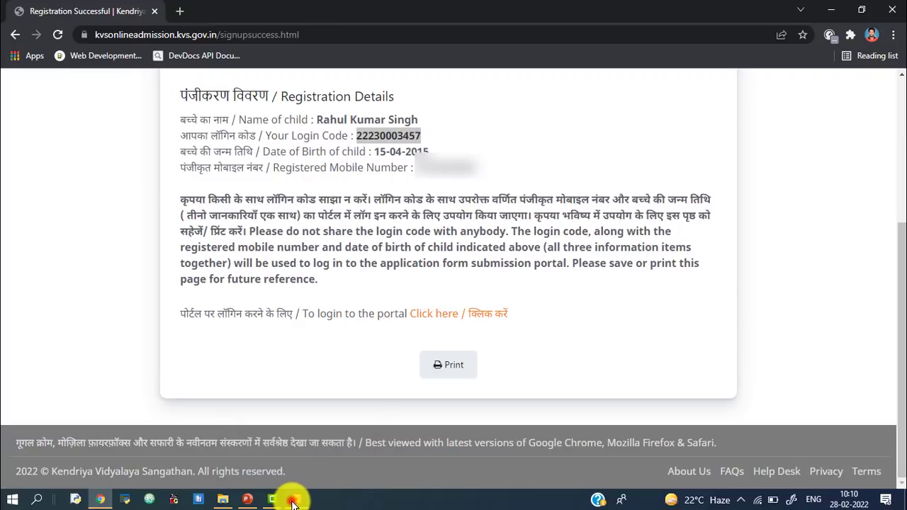
click(840, 431)
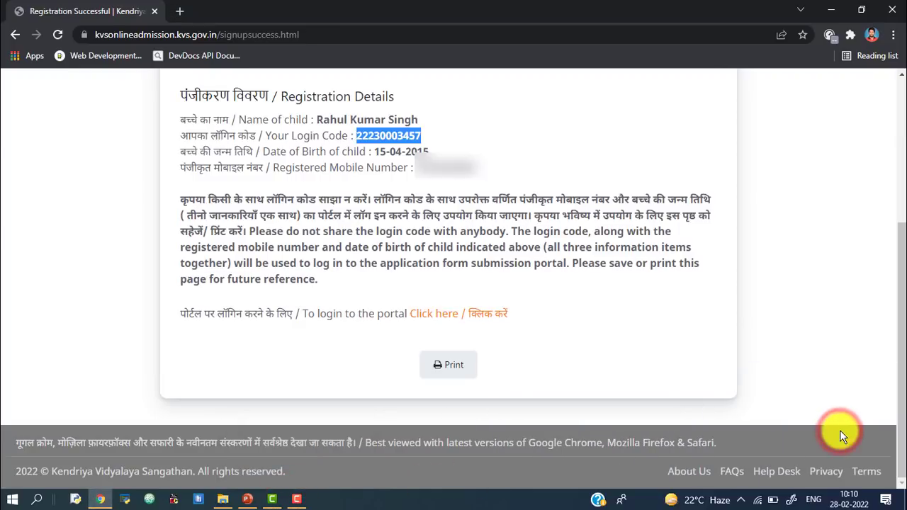
click(456, 319)
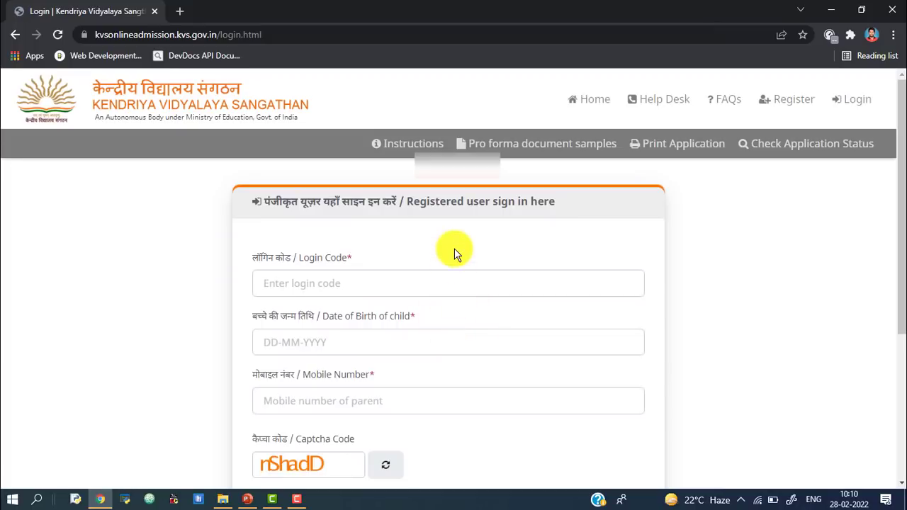
- Paste the copied login code into the Login Code field
scroll(454, 248, down, 1)
scroll(454, 248, up, 1)
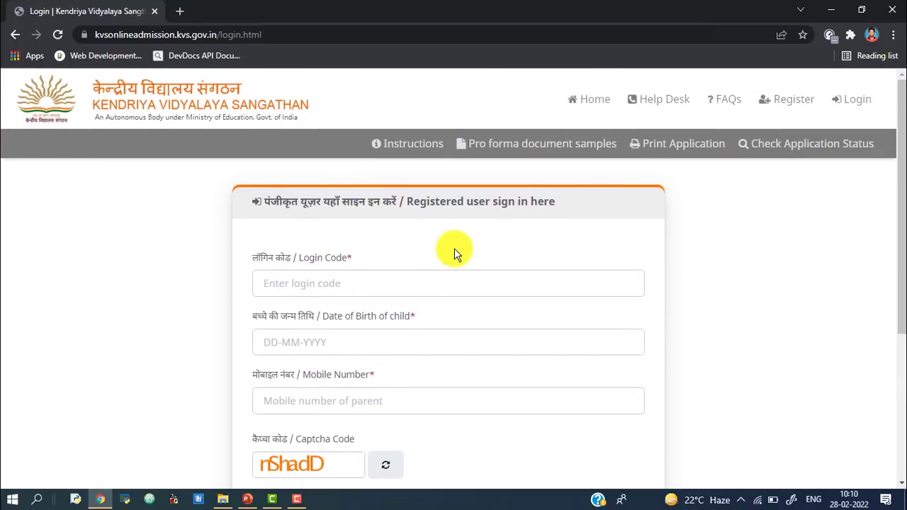
scroll(454, 248, down, 2)
scroll(455, 248, up, 1)
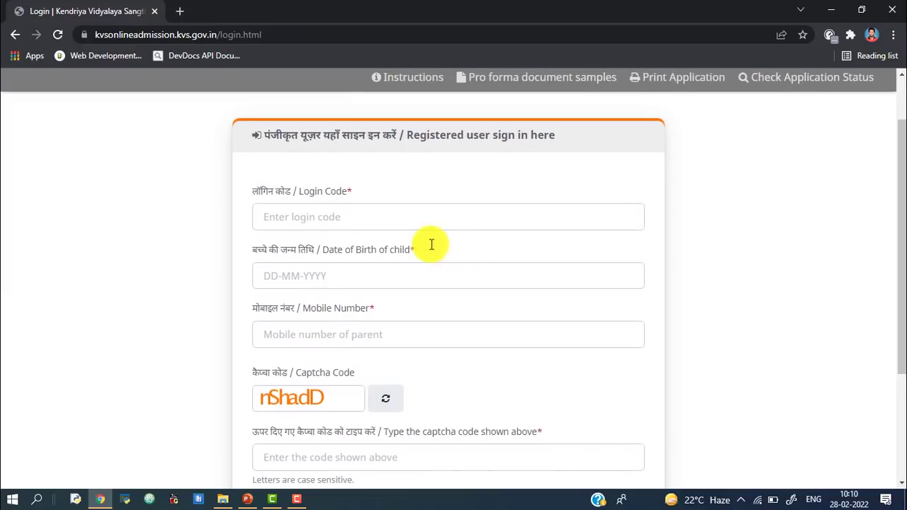
click(285, 216)
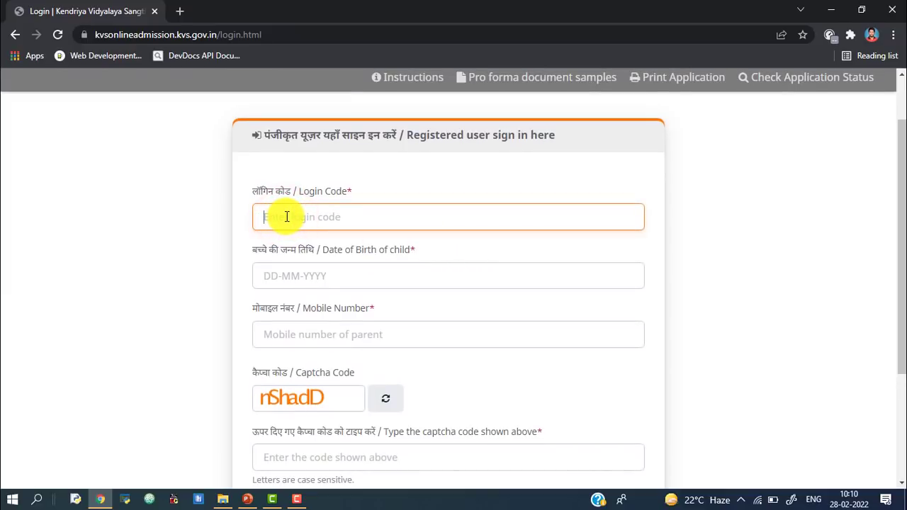
right_click(287, 216)
click(338, 324)
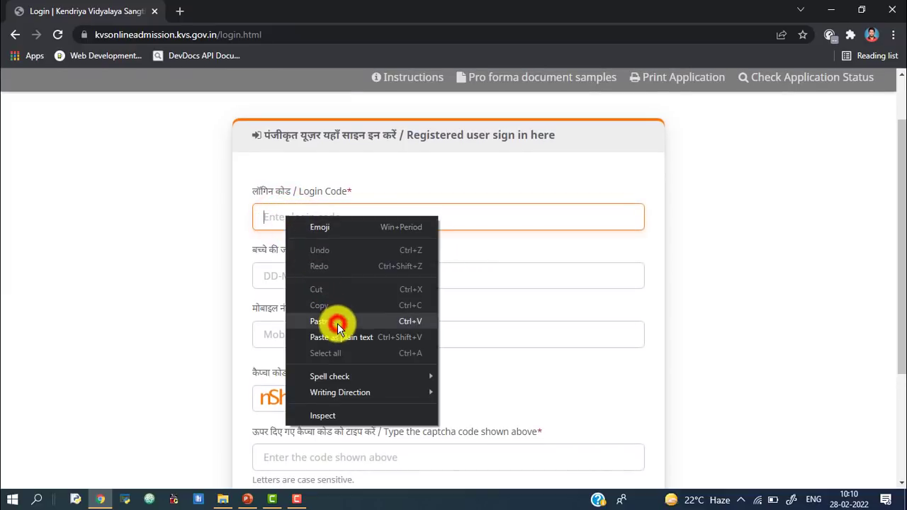
click(326, 276)
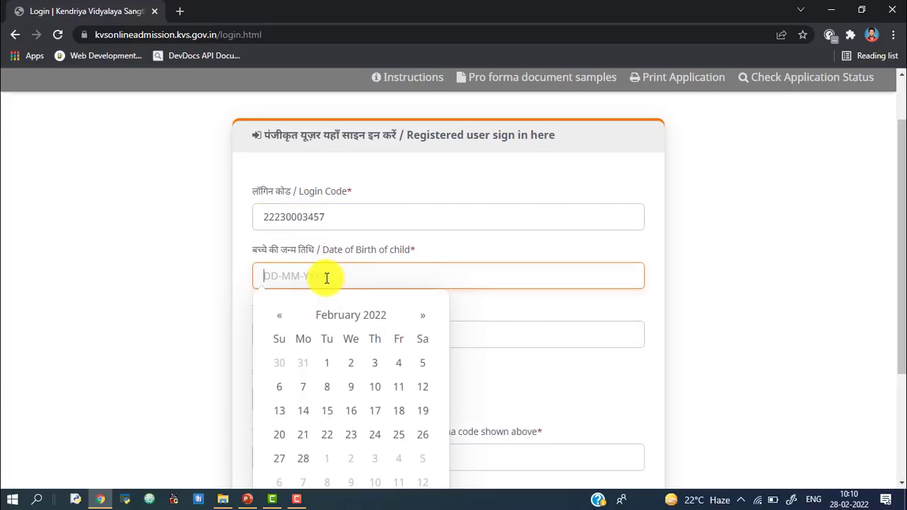
click(365, 317)
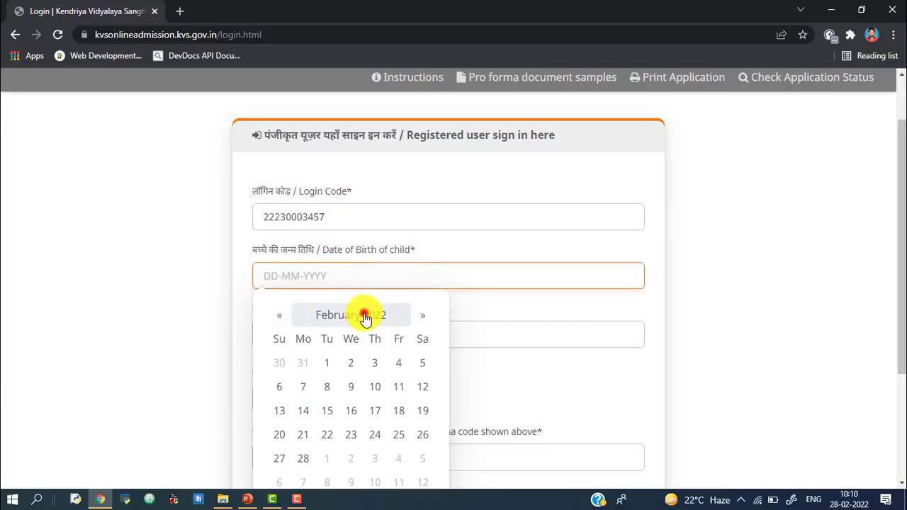
click(291, 106)
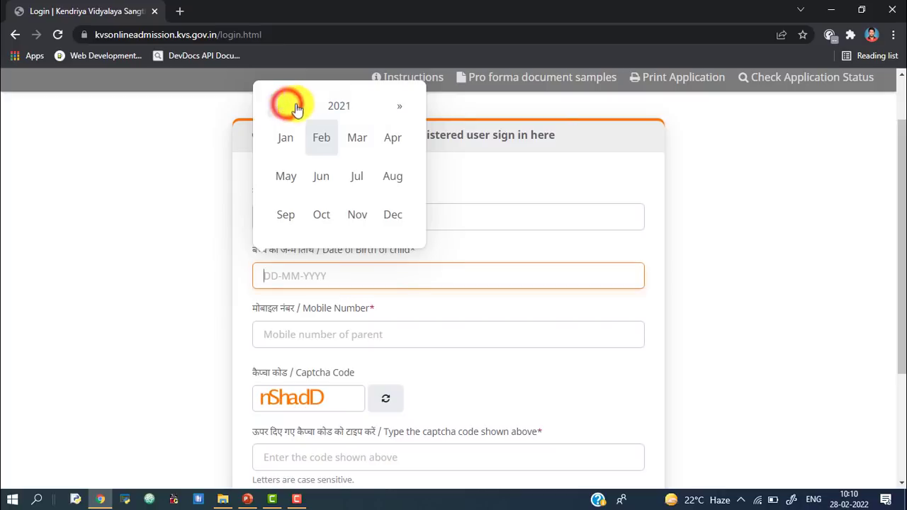
click(346, 105)
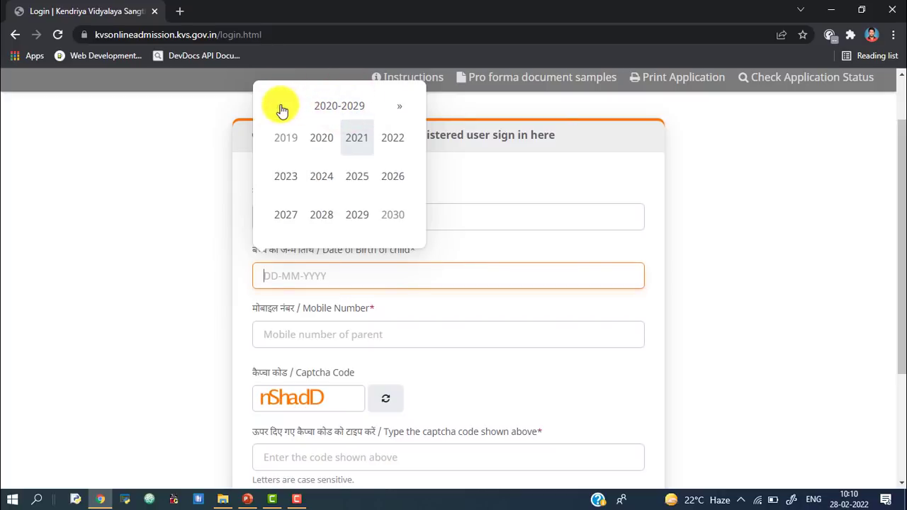
click(280, 106)
click(281, 106)
click(350, 135)
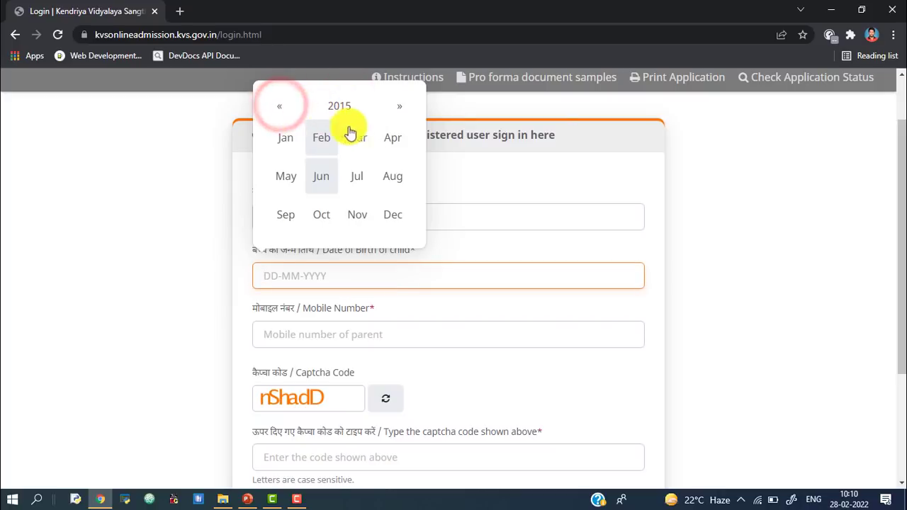
click(395, 141)
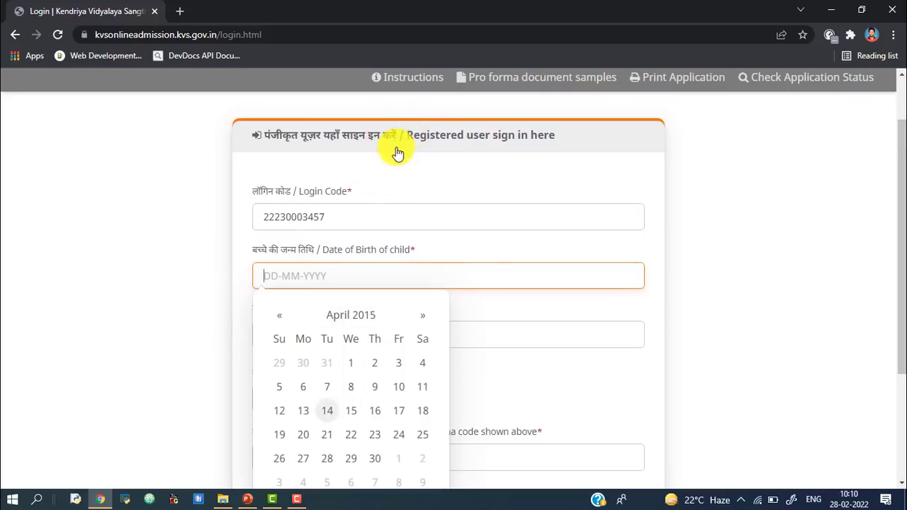
click(375, 411)
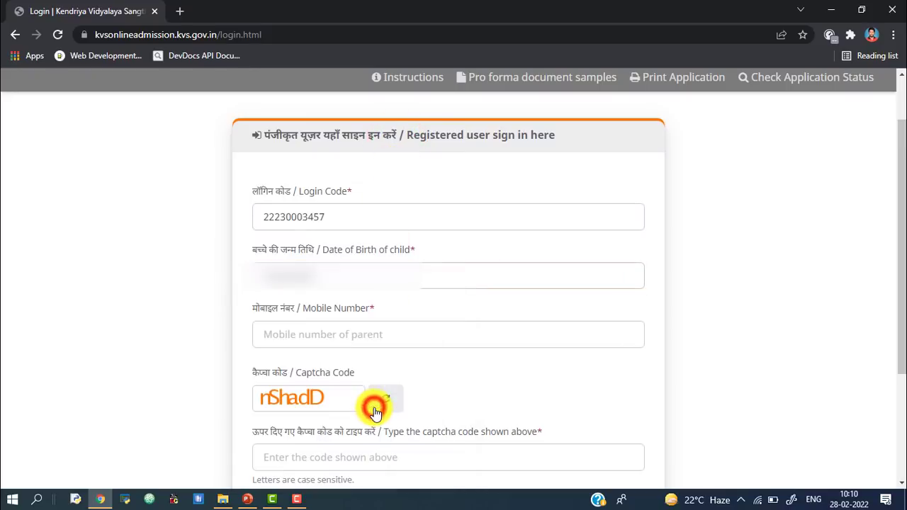
- Enter the parent's mobile number, pause the screen recorder, and log in
click(381, 335)
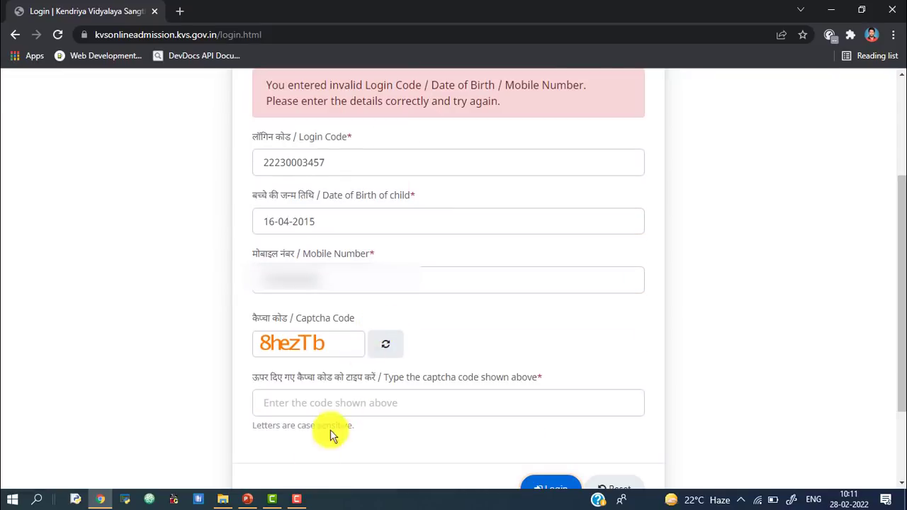
click(296, 501)
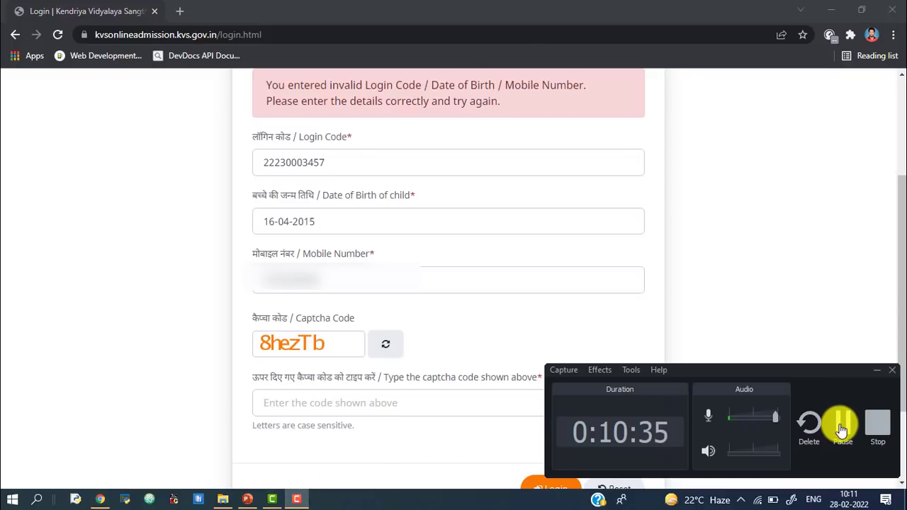
click(842, 430)
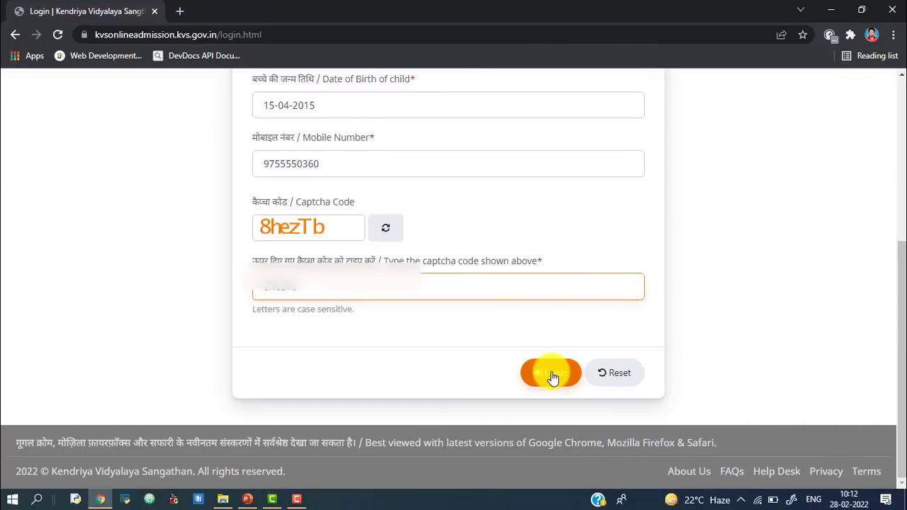
click(552, 373)
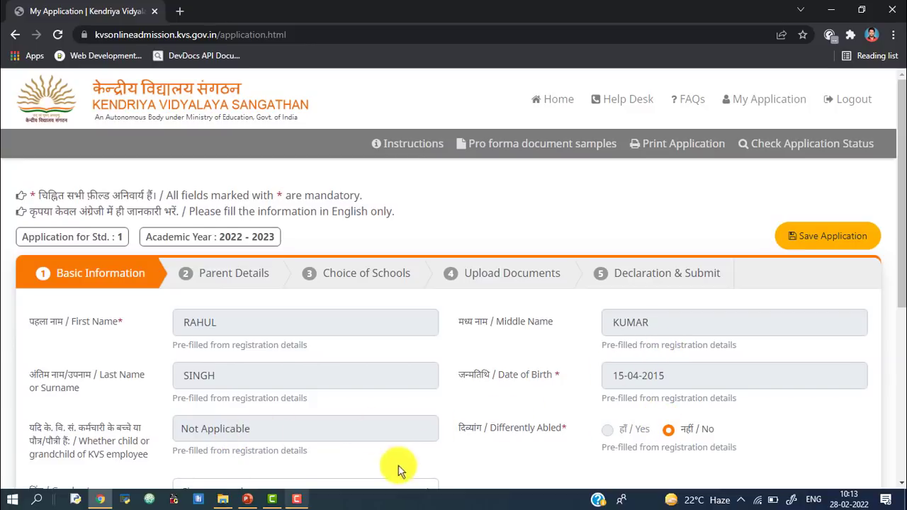
- Pause the screen recording while the Basic Information step loads
click(299, 501)
click(842, 425)
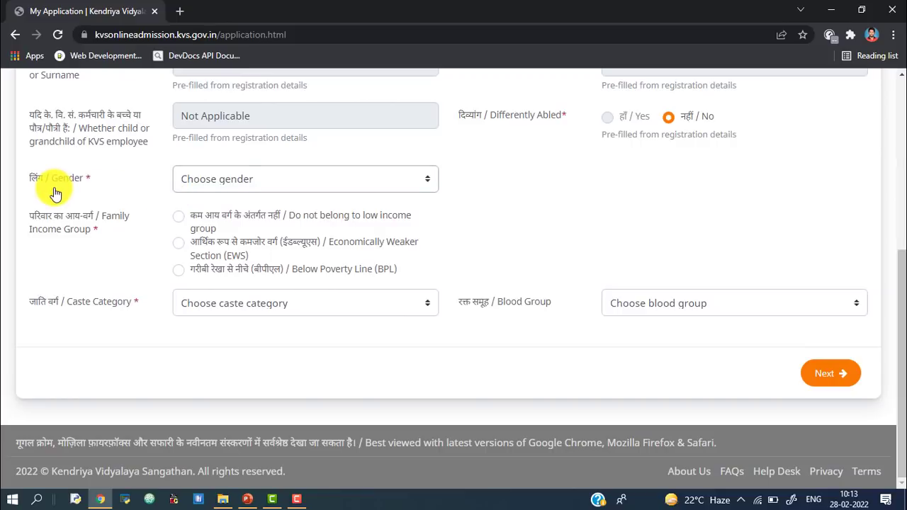
- Set Gender to Female and answer Yes to Single Girl Child and twin/triplet sibling
click(408, 184)
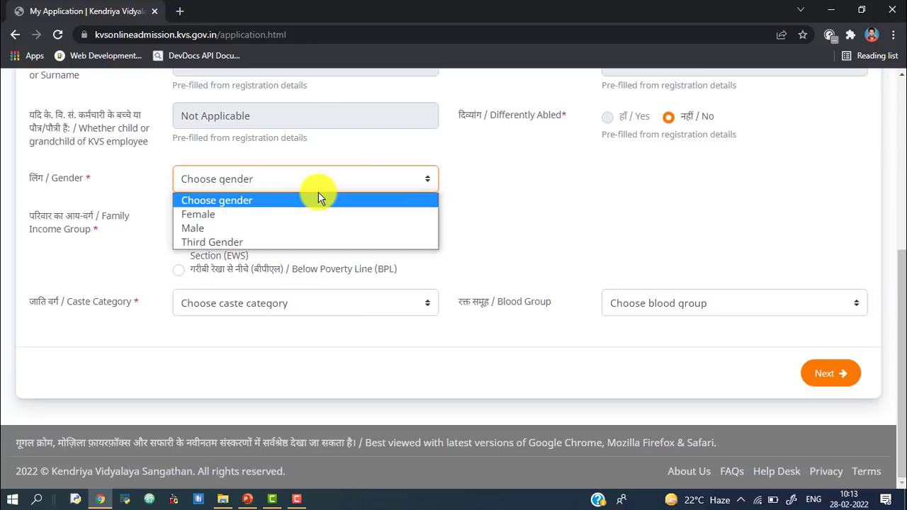
click(233, 215)
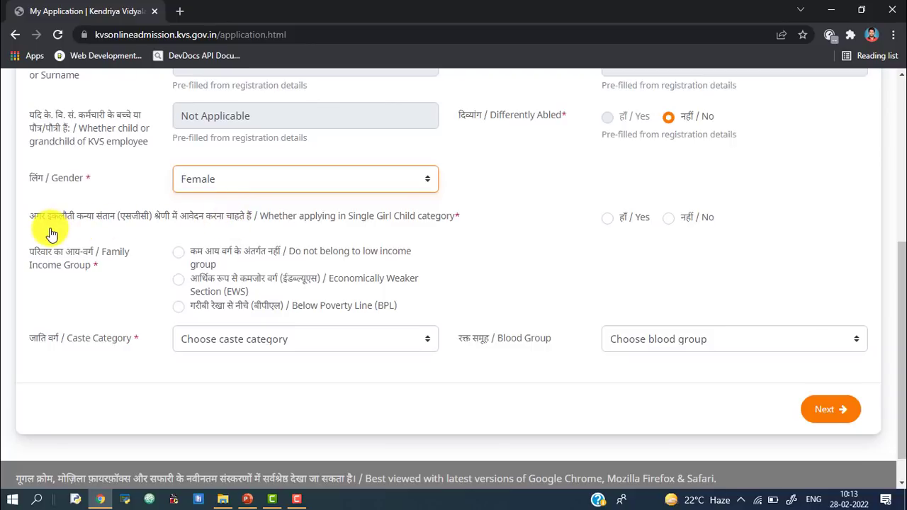
click(609, 220)
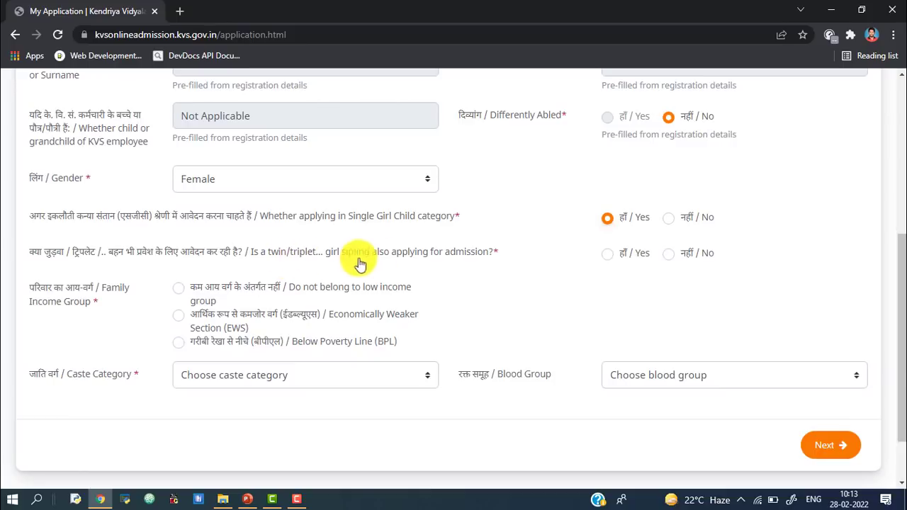
click(610, 257)
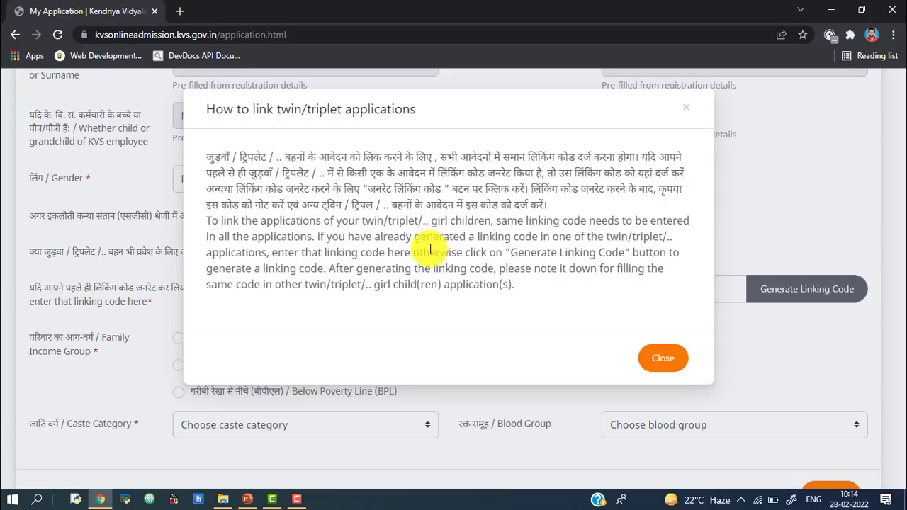
- Close the twin/triplet notice and answer No to the twin/triplet and Single Girl Child questions
click(659, 358)
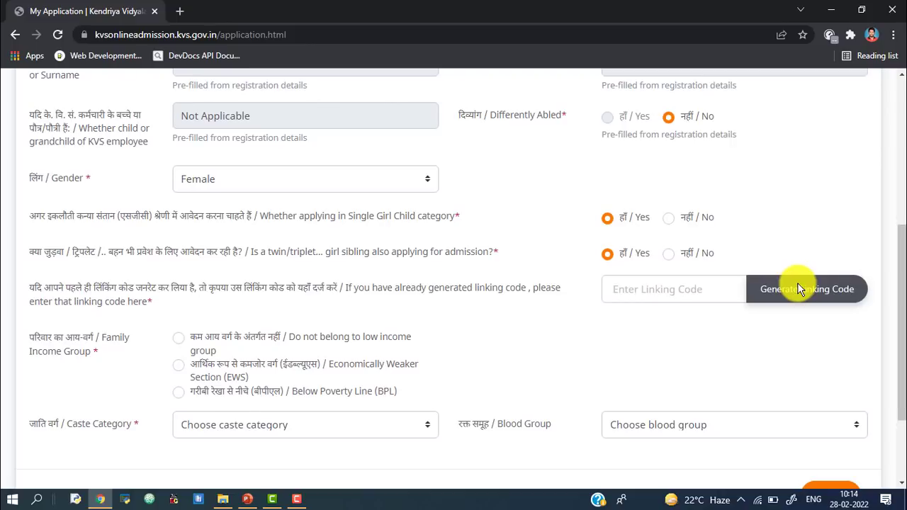
click(669, 254)
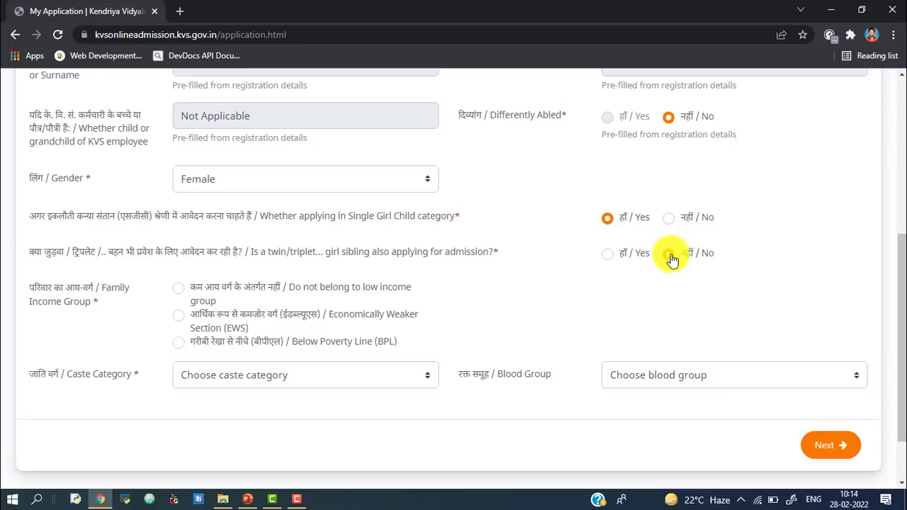
scroll(672, 260, down, 1)
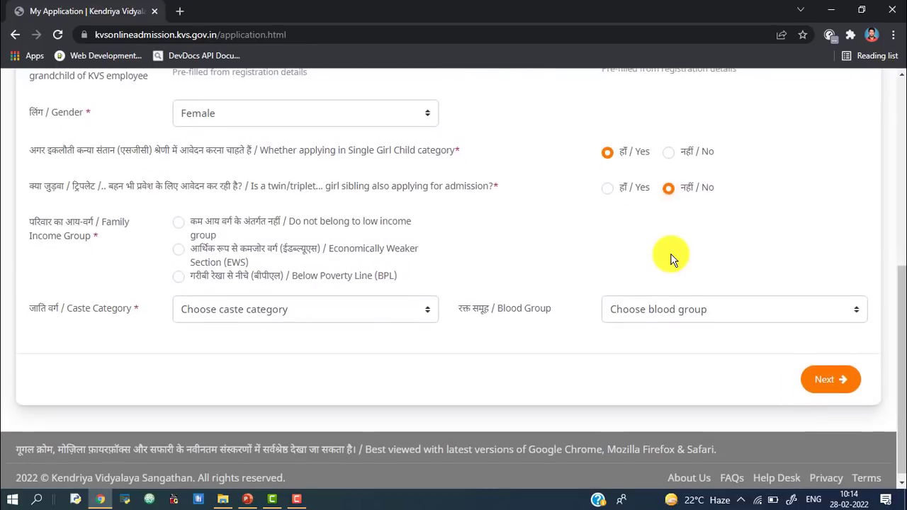
scroll(672, 260, up, 1)
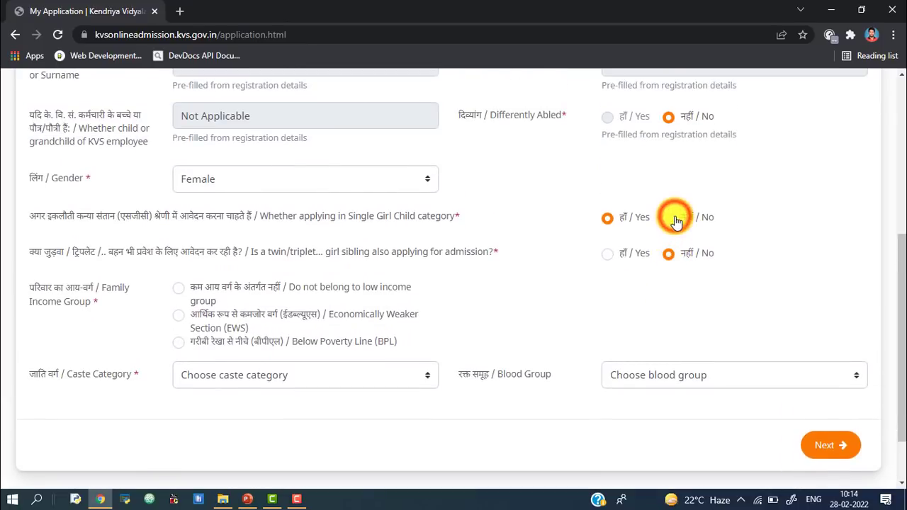
click(670, 225)
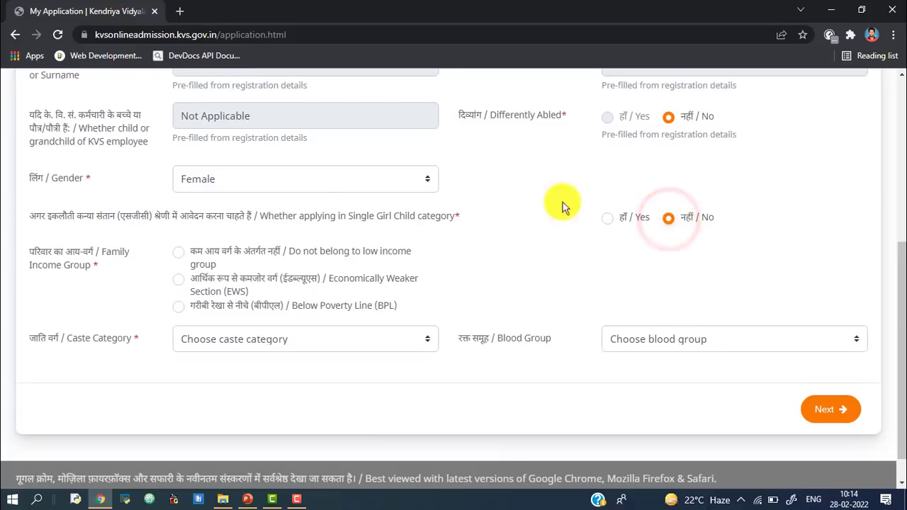
click(424, 182)
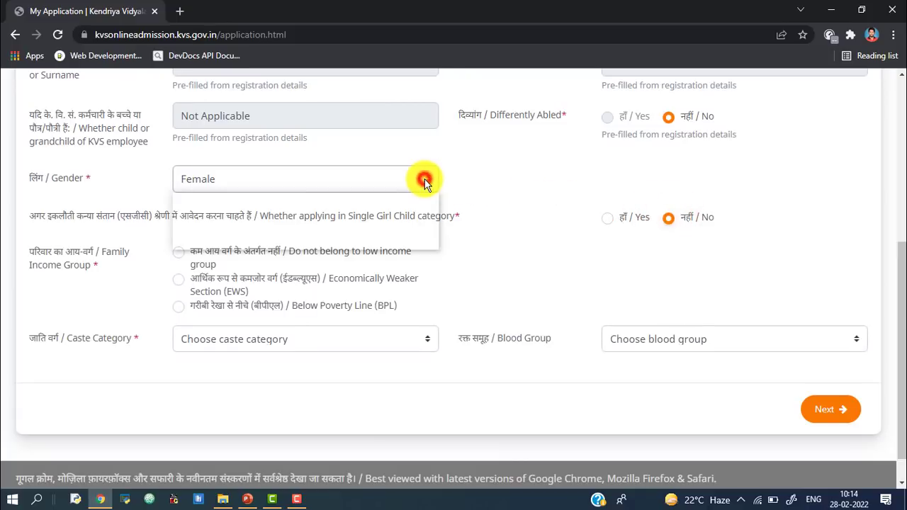
- Change Gender to Male and choose 'Do not belong to low income group'
click(231, 226)
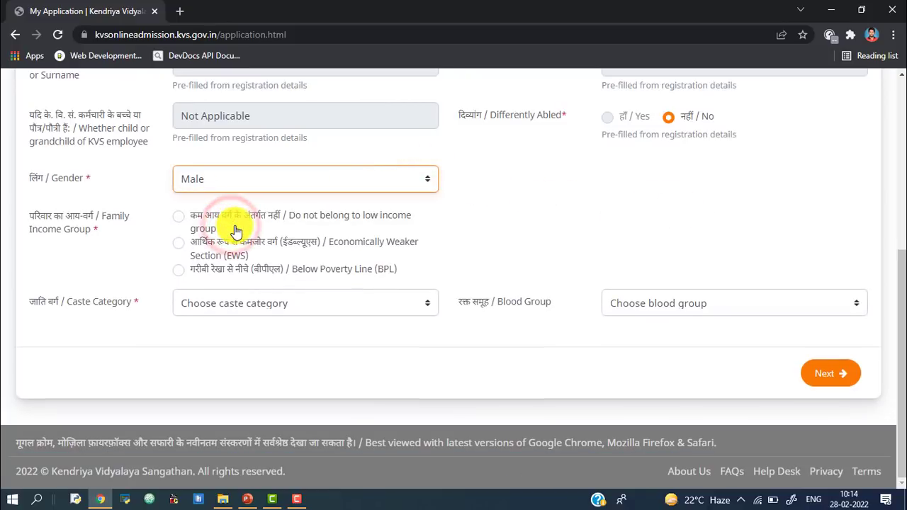
click(483, 226)
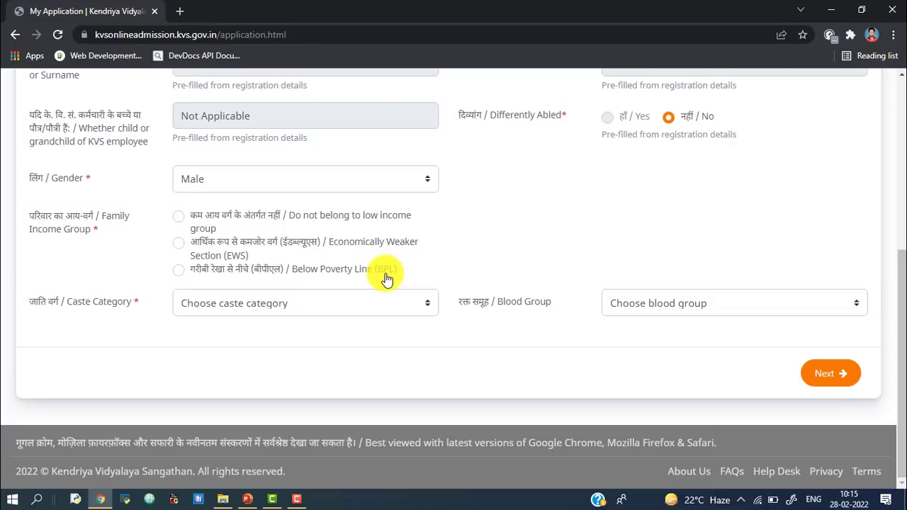
click(179, 218)
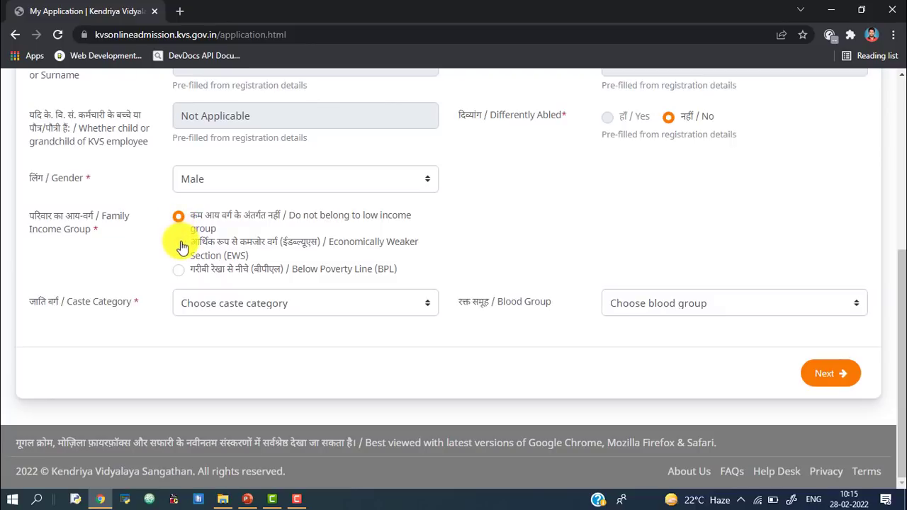
- Choose EWS income group with a certificate number, issue date 04-01-2022 and authority SDM
click(181, 243)
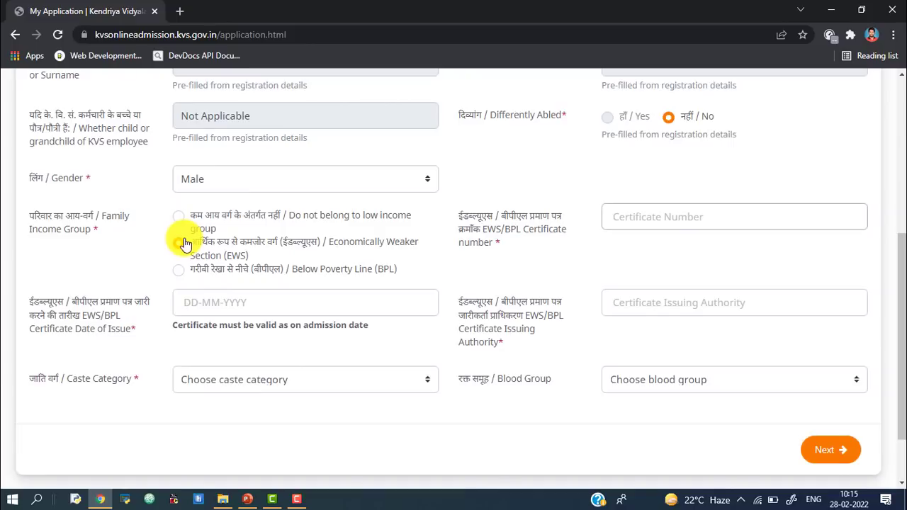
click(681, 217)
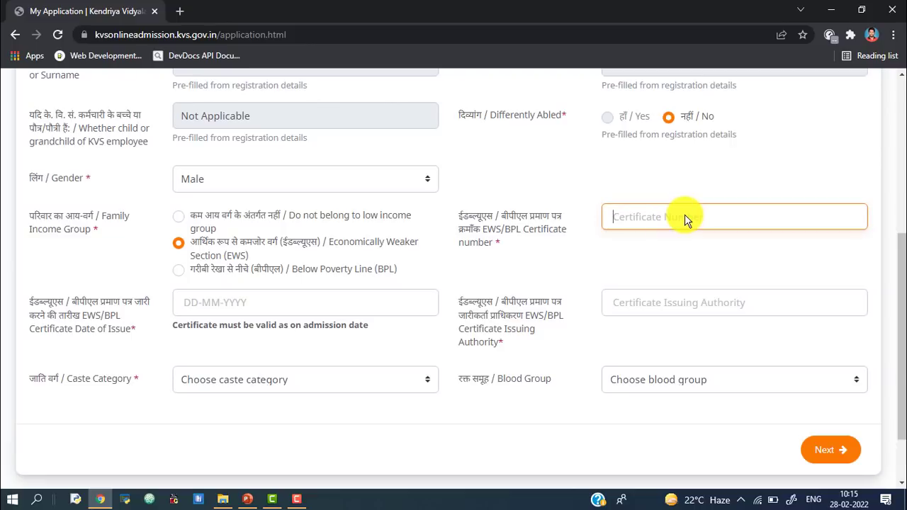
click(238, 312)
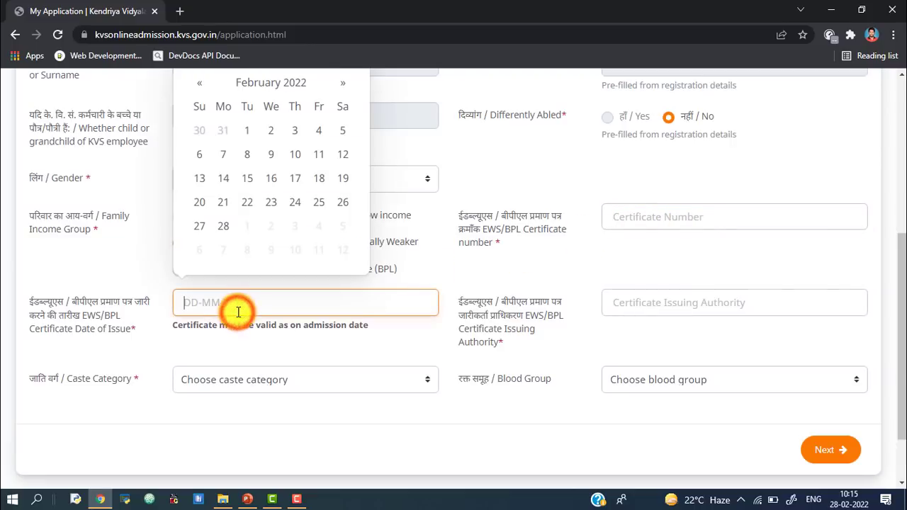
click(651, 305)
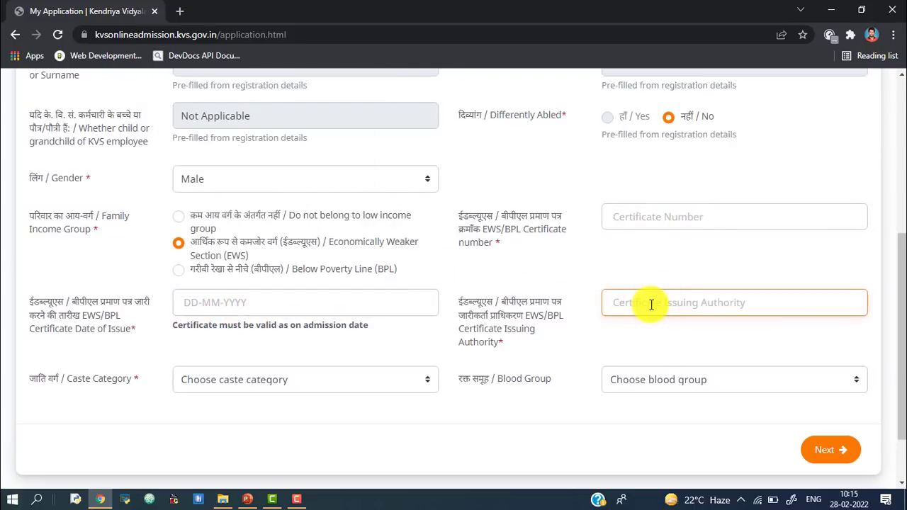
click(630, 217)
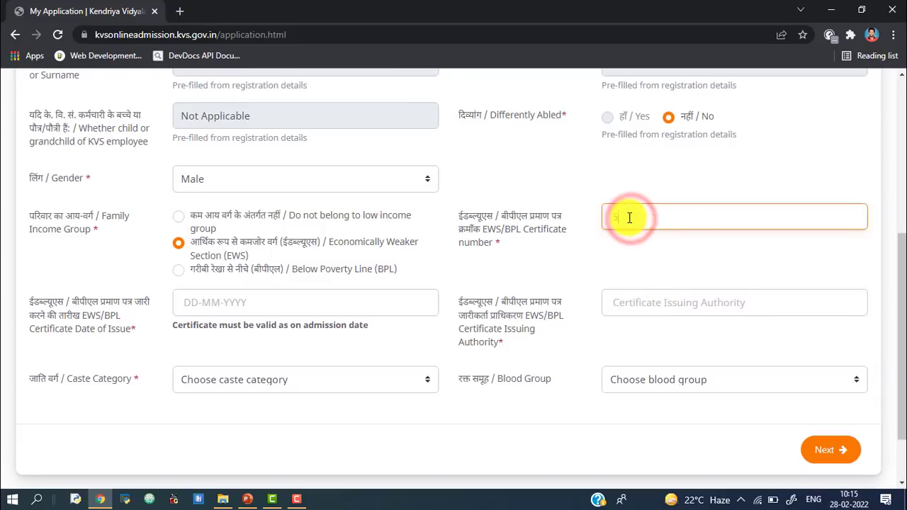
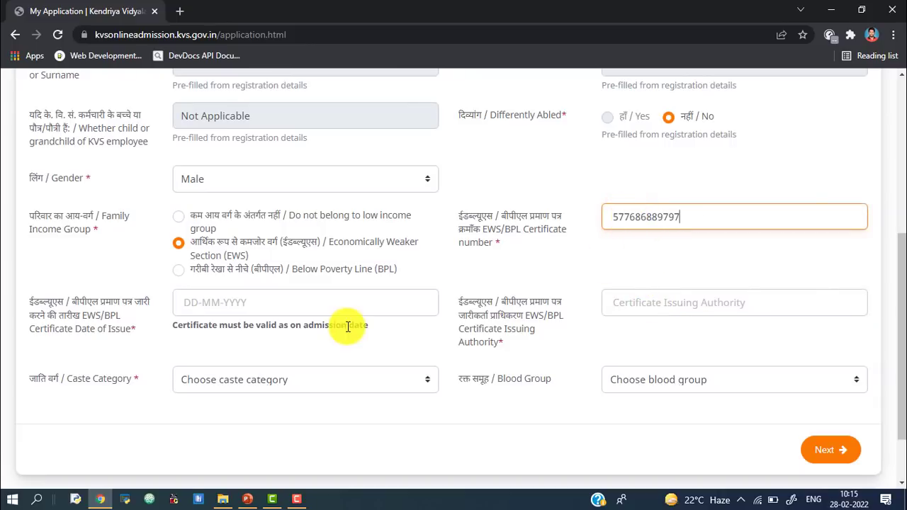
click(310, 315)
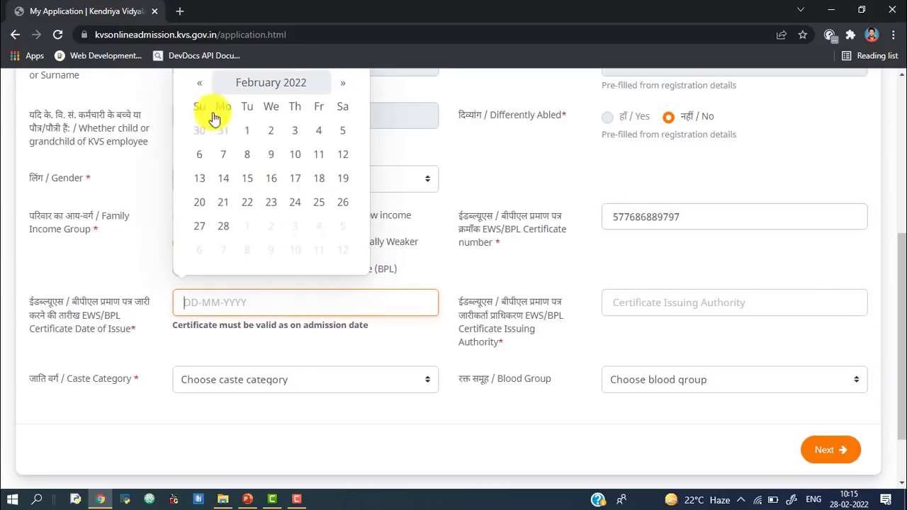
click(199, 82)
click(248, 154)
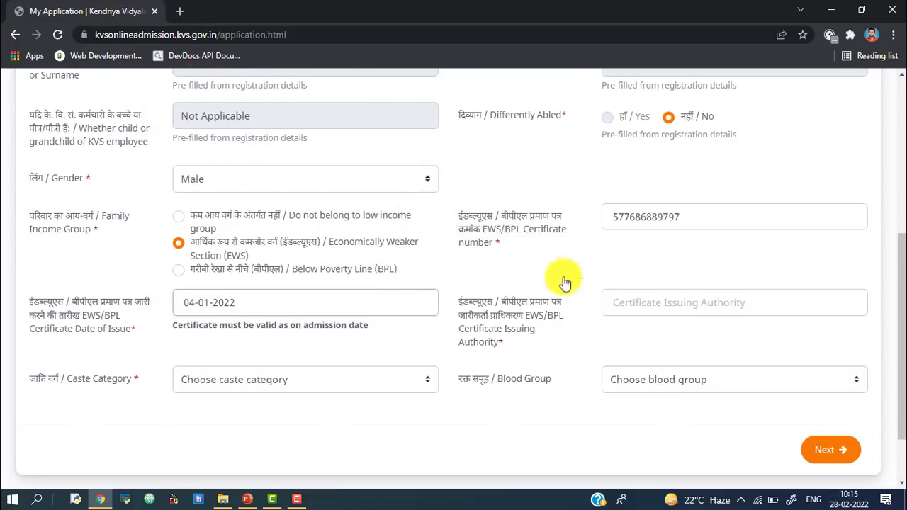
click(633, 303)
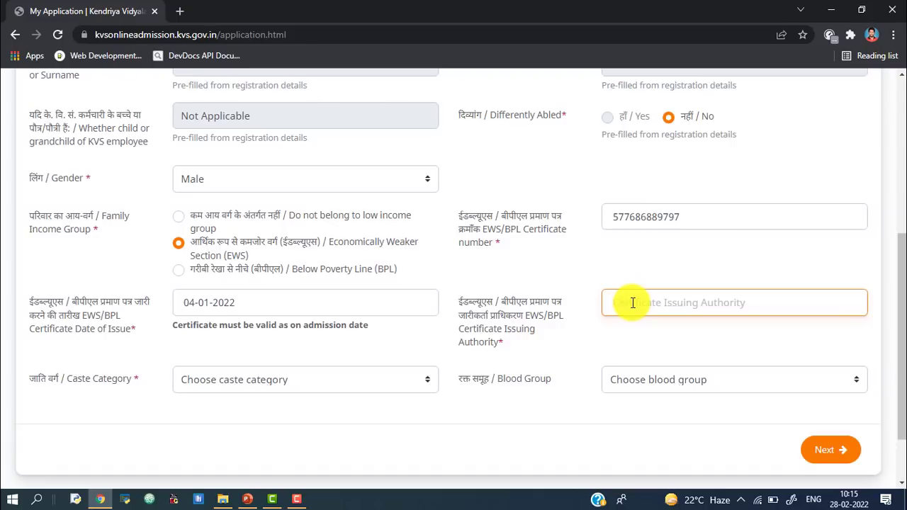
text(SDM)
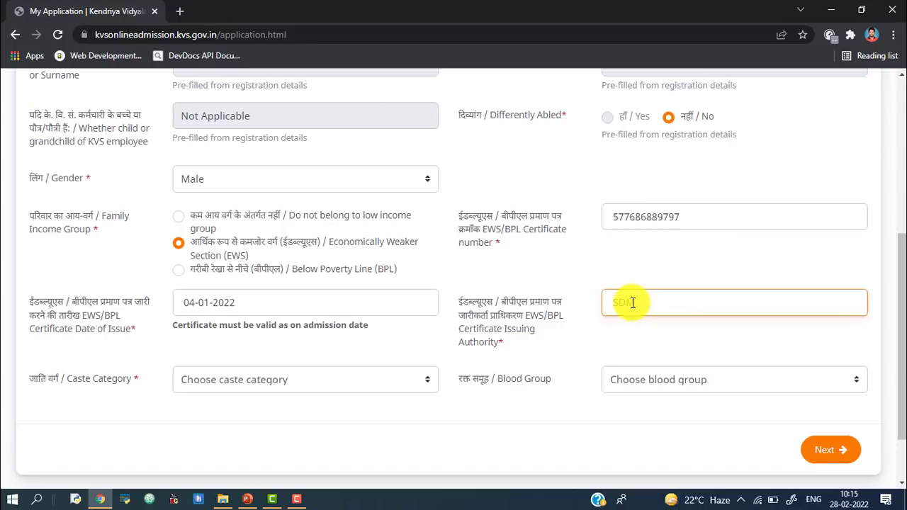
click(618, 340)
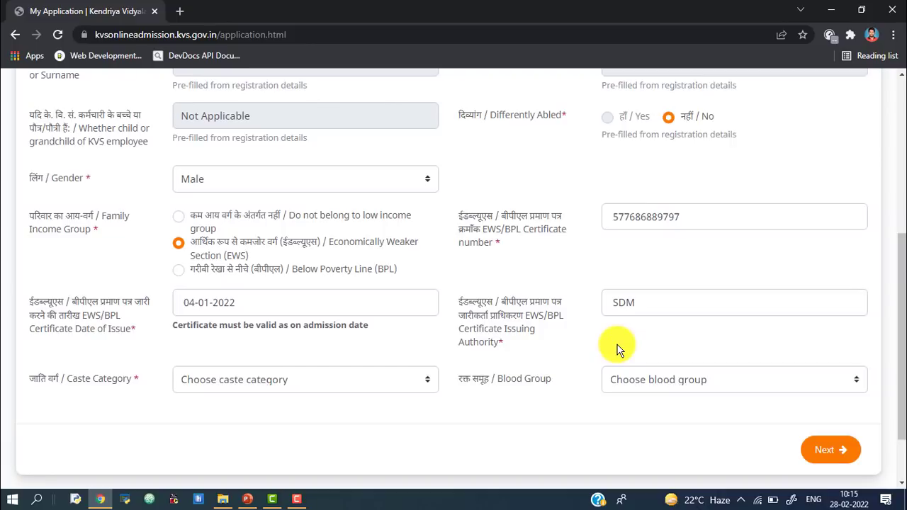
- Switch to Below Poverty Line with a new certificate number, issue date 07-12-2021, authority cleared
click(182, 275)
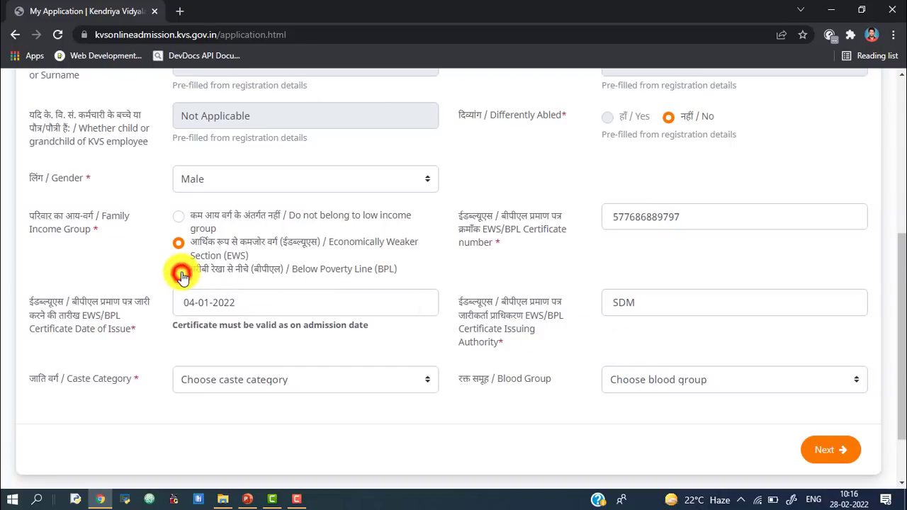
click(646, 213)
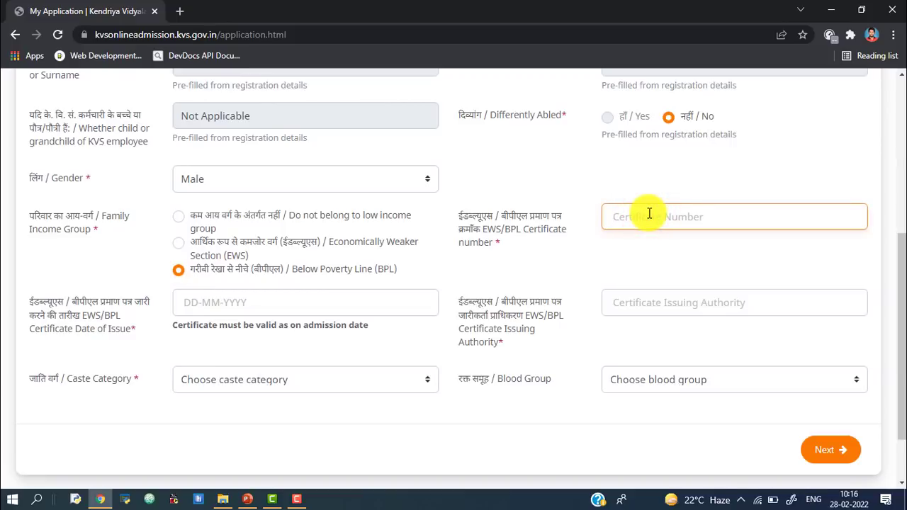
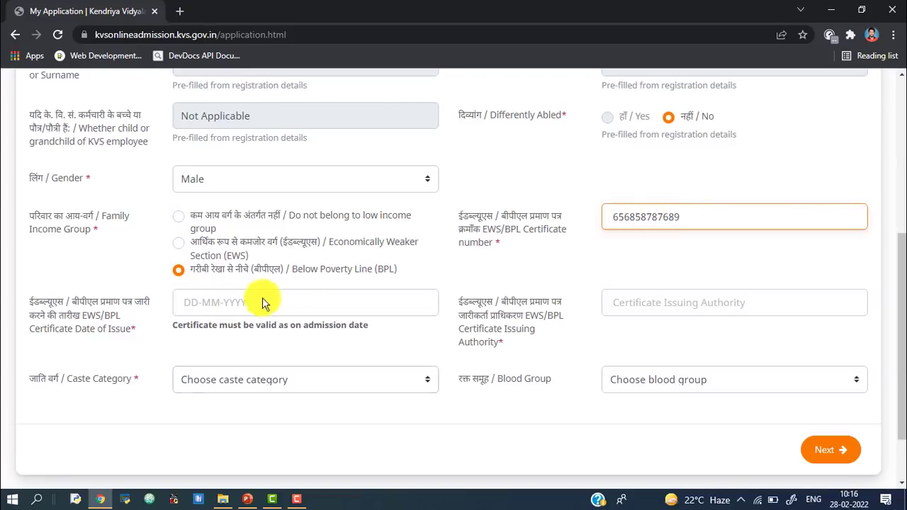
click(216, 307)
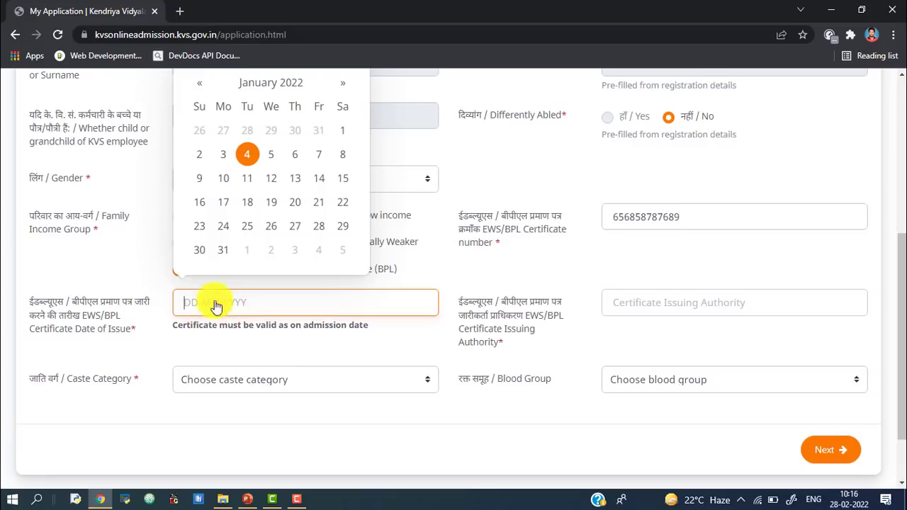
click(198, 84)
click(248, 152)
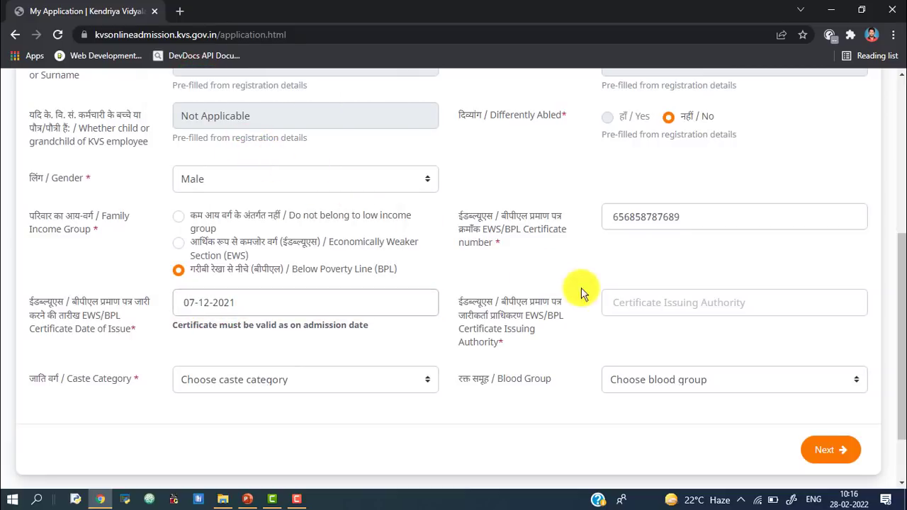
click(637, 311)
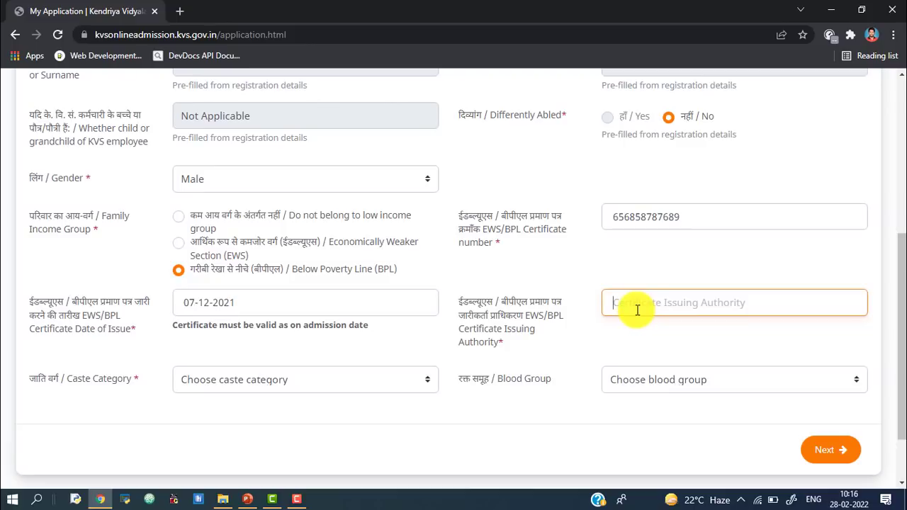
text(SDM)
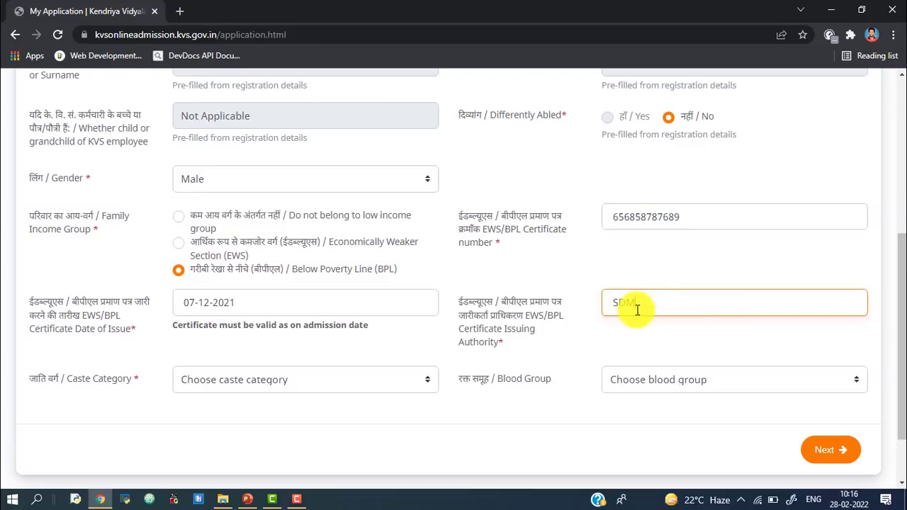
key(BackSpace)
key(BackSpace)
key(BackSpace)
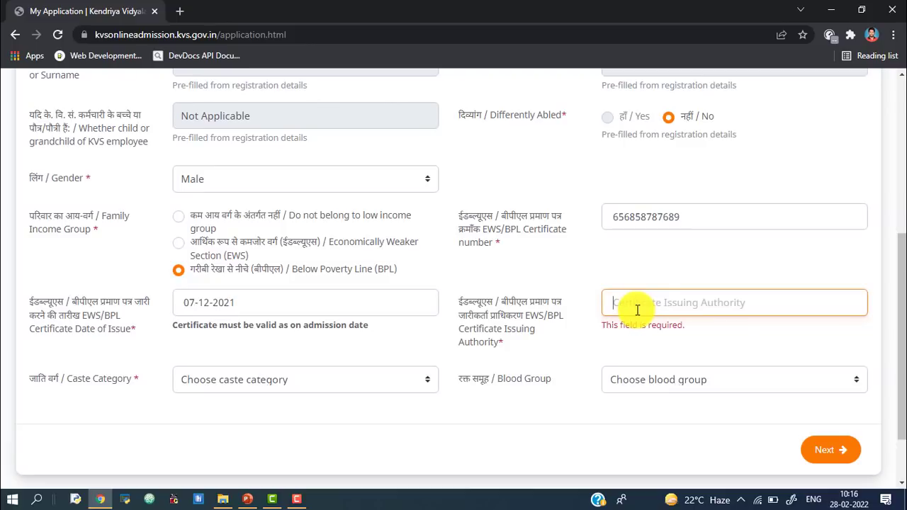
- Set the family income group to 'Do not belong to low income group' and the caste category to OBC (Non-Creamy Layer)
click(180, 220)
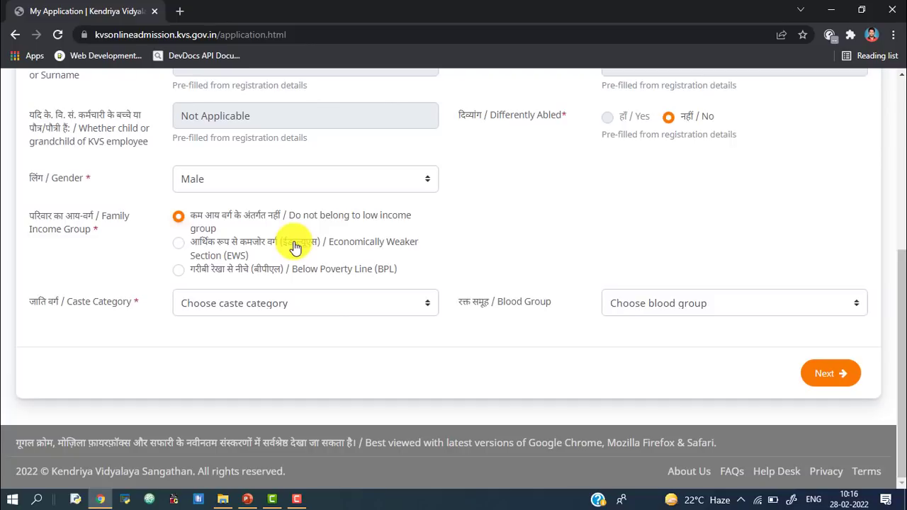
click(397, 304)
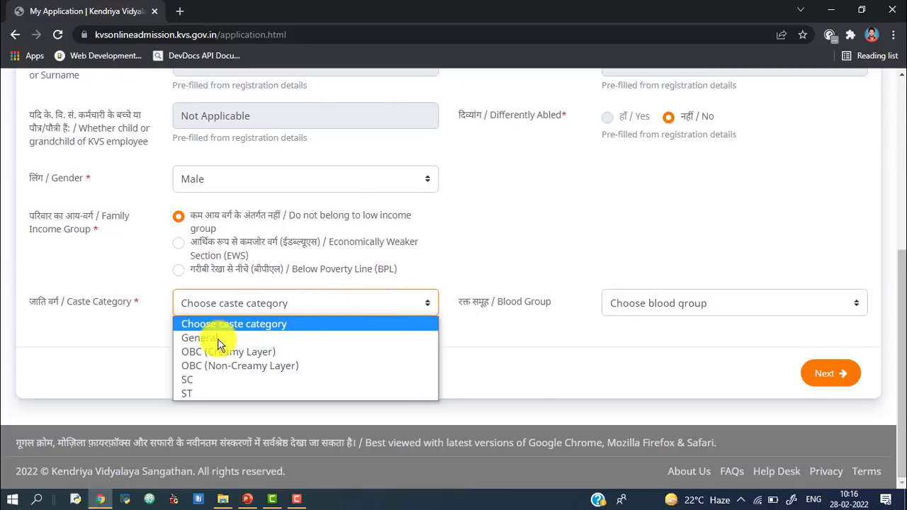
key(Down)
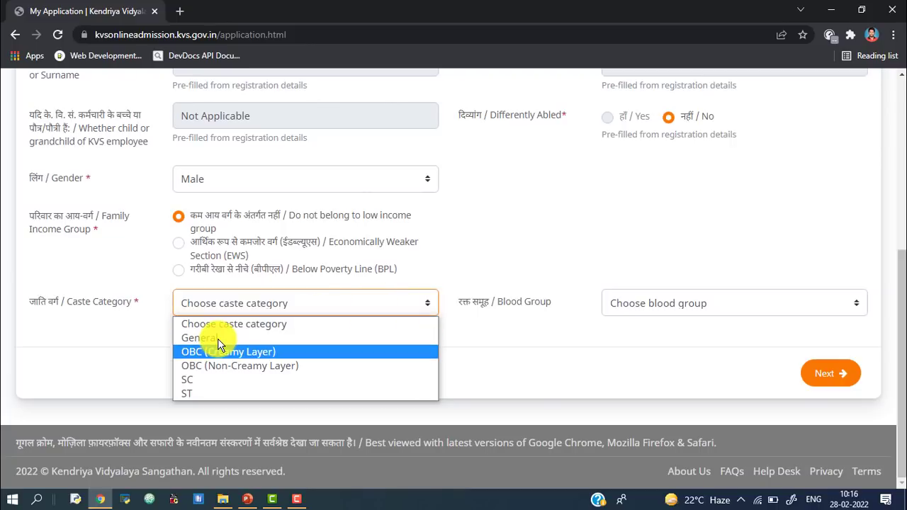
key(Down)
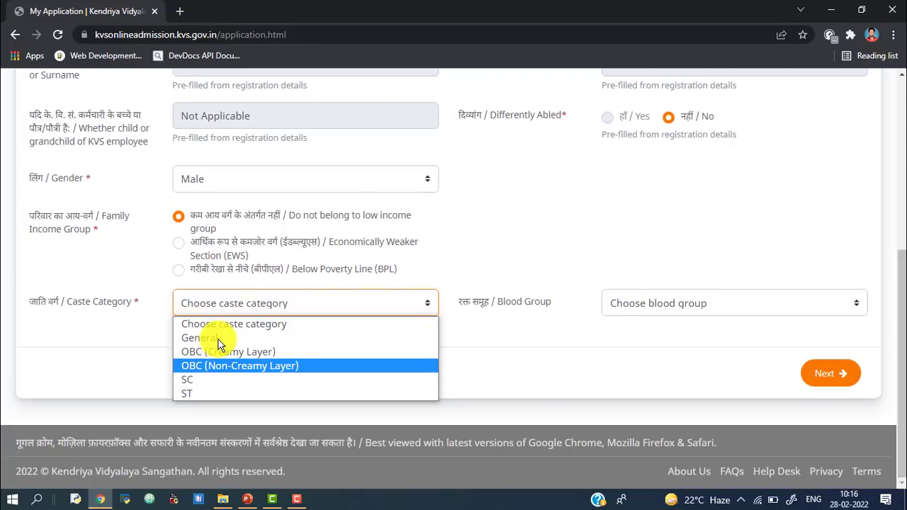
key(Down)
key(Down)
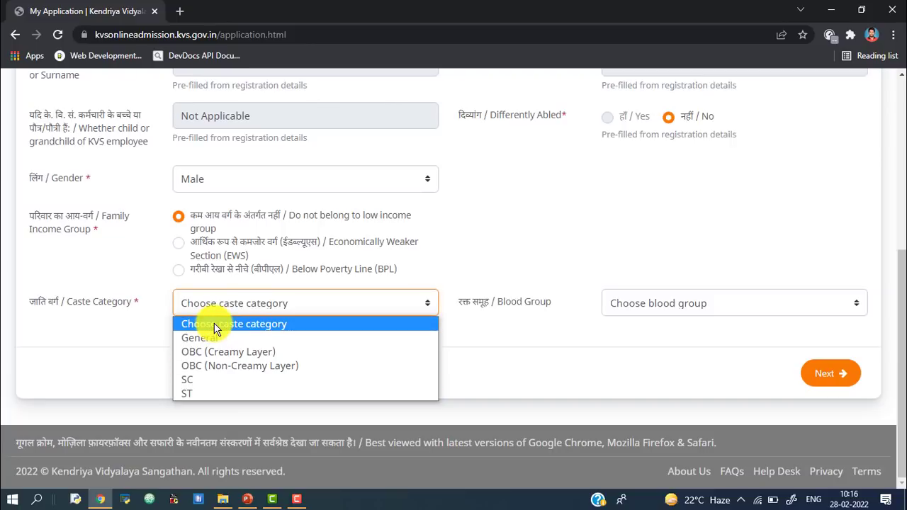
key(Up)
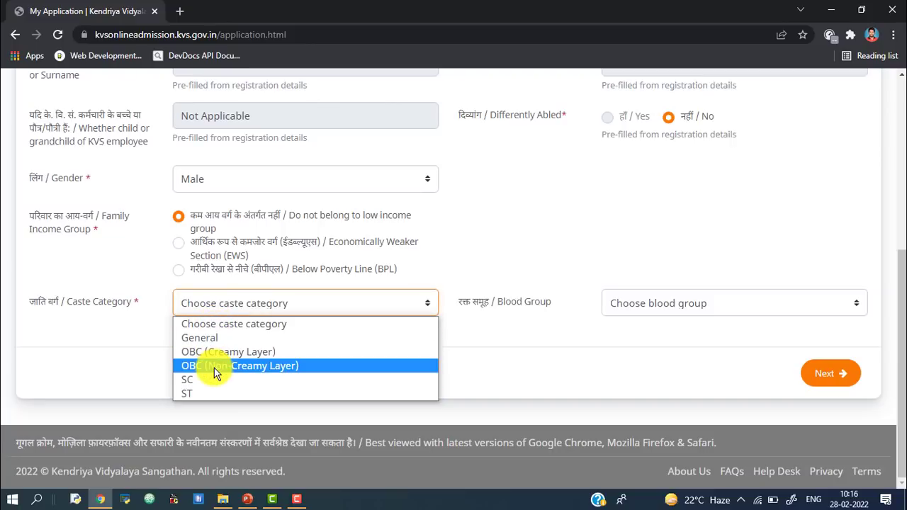
click(214, 368)
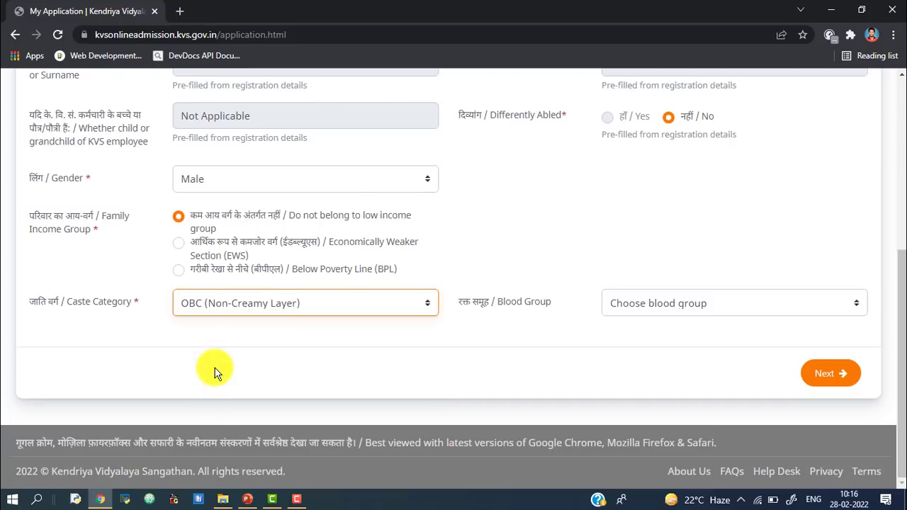
click(403, 373)
click(787, 304)
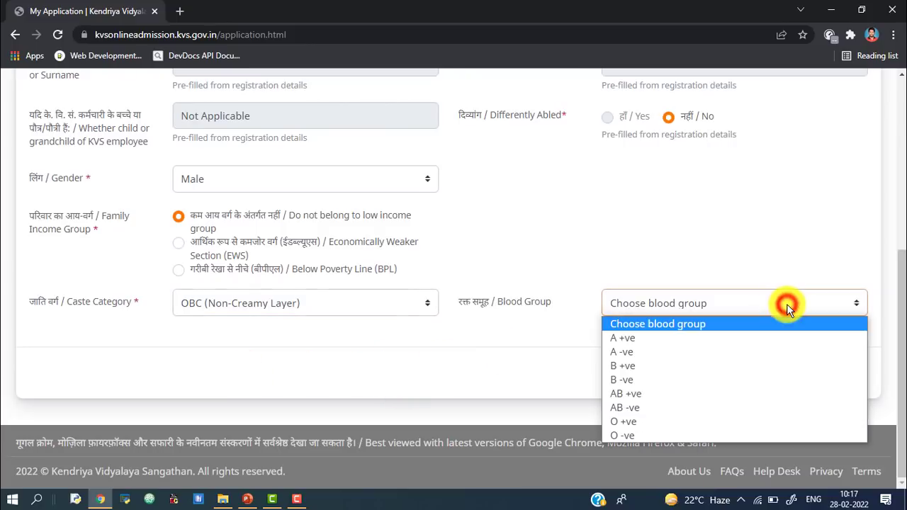
- Set the blood group to AB +ve
key(Down)
key(Down)
key(Down)
key(Down)
key(Down)
key(Down)
key(Down)
key(Down)
key(Up)
key(Up)
key(Up)
key(Up)
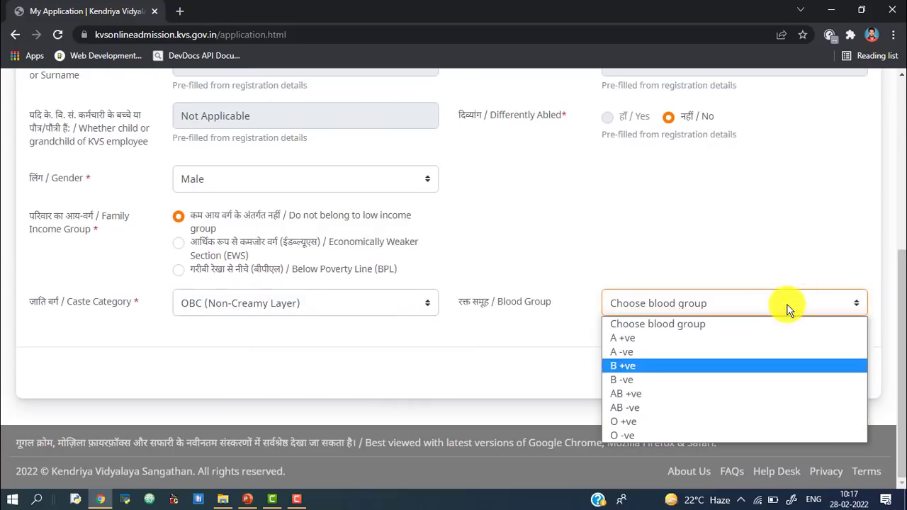
key(Up)
key(Up)
key(Up)
key(Down)
key(Down)
key(Down)
key(Down)
key(Down)
key(Down)
key(Down)
key(Up)
key(Up)
key(Up)
key(Up)
key(Up)
key(Up)
key(Up)
click(598, 237)
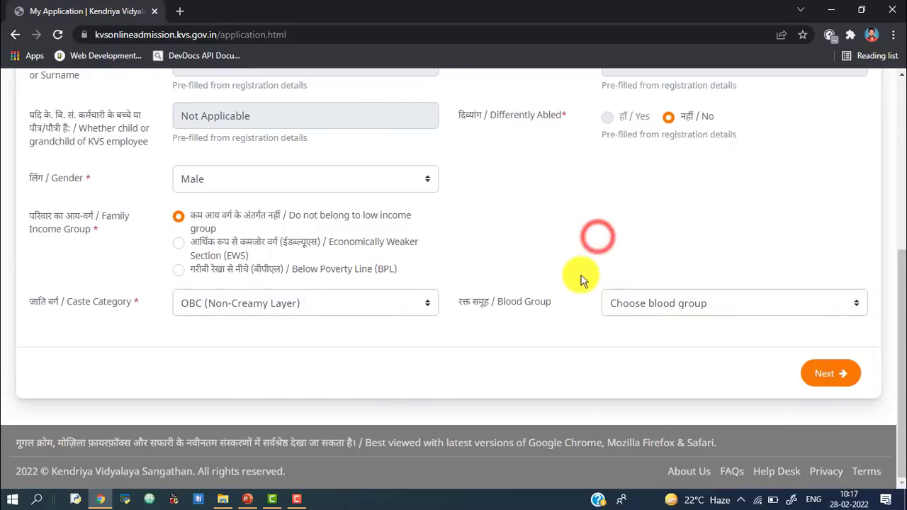
click(622, 303)
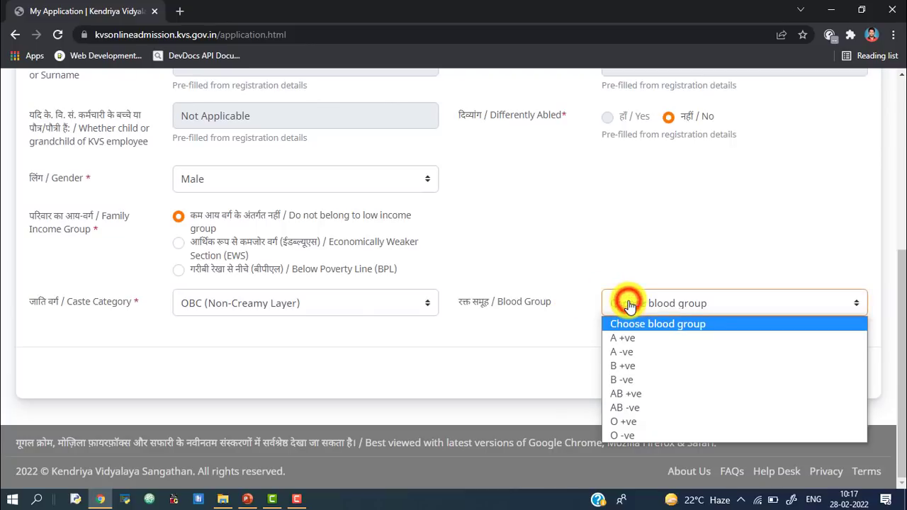
click(633, 394)
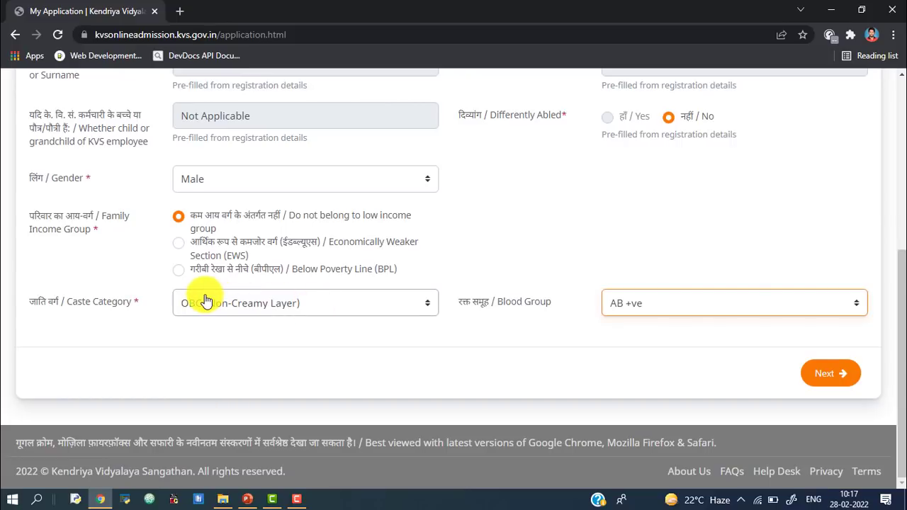
- Confirm OBC (Non-Creamy Layer) as caste category and advance to Parent Details
click(423, 304)
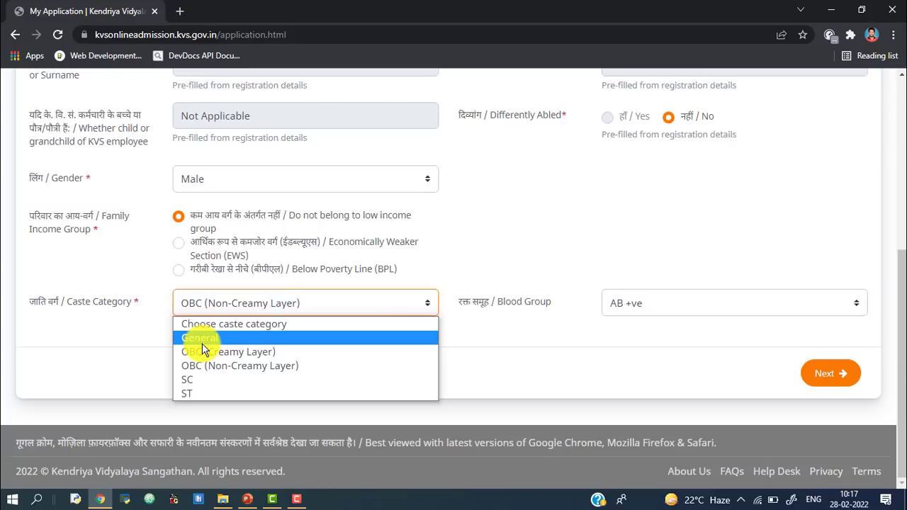
key(Down)
key(Down)
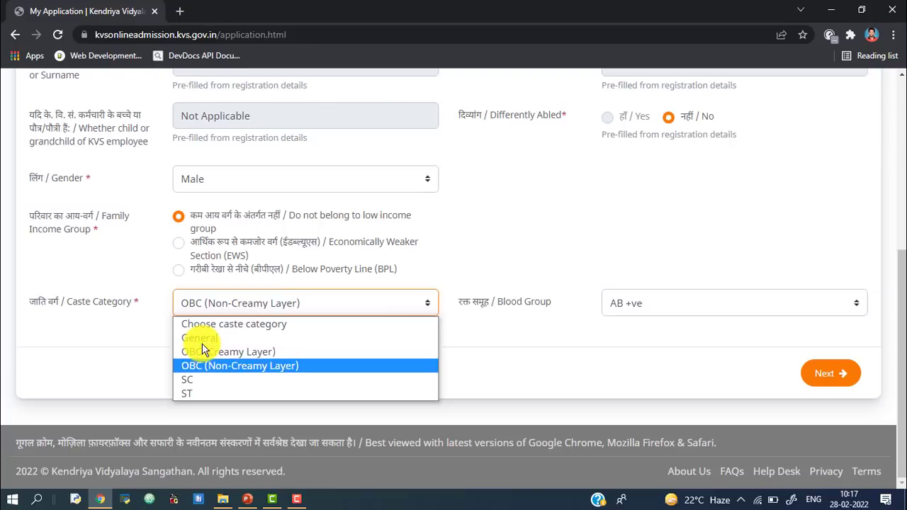
key(Up)
key(Down)
key(Down)
key(Down)
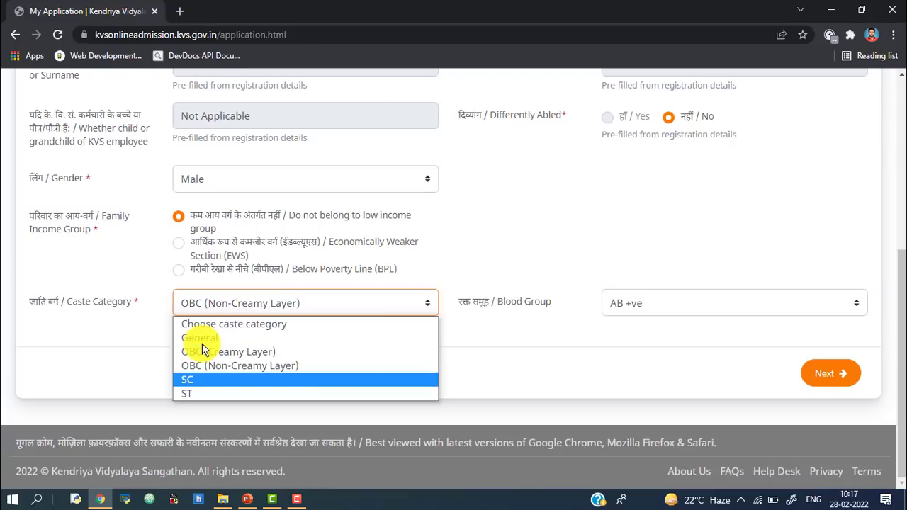
key(Up)
key(Up)
key(Up)
key(Up)
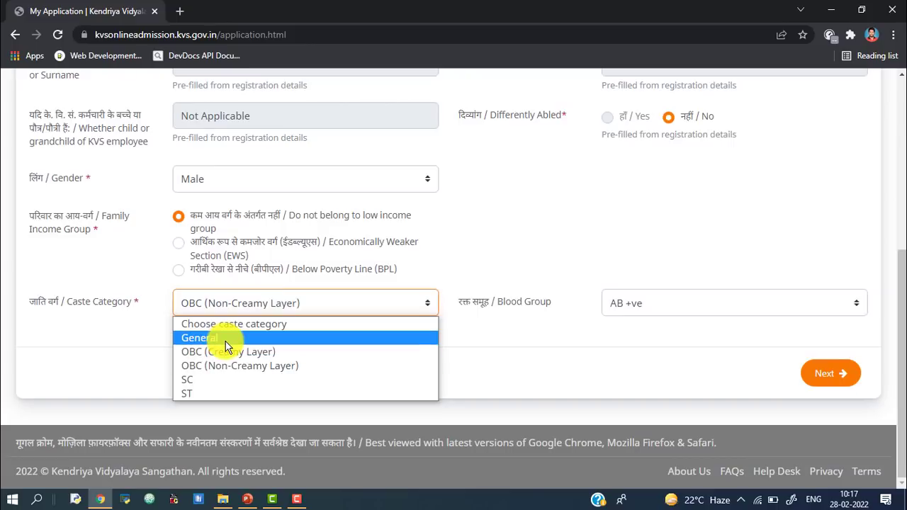
key(Down)
key(Up)
click(461, 333)
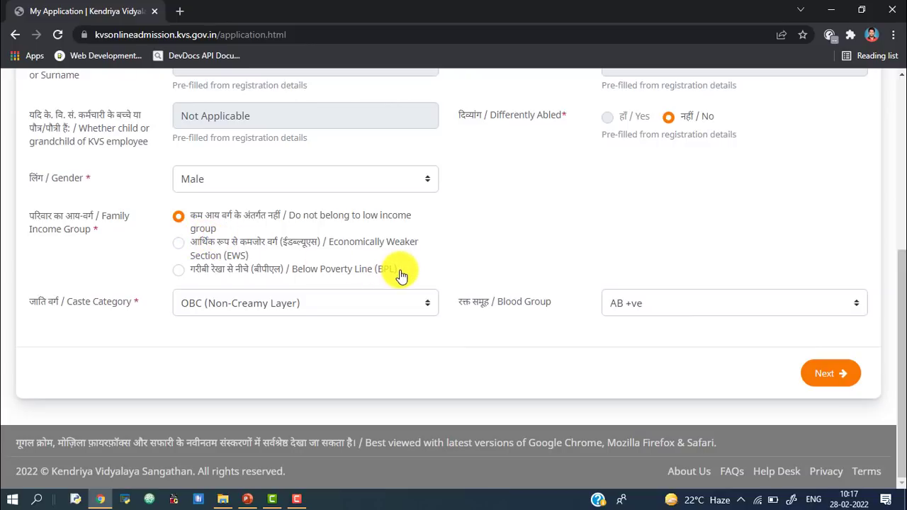
click(278, 304)
key(Down)
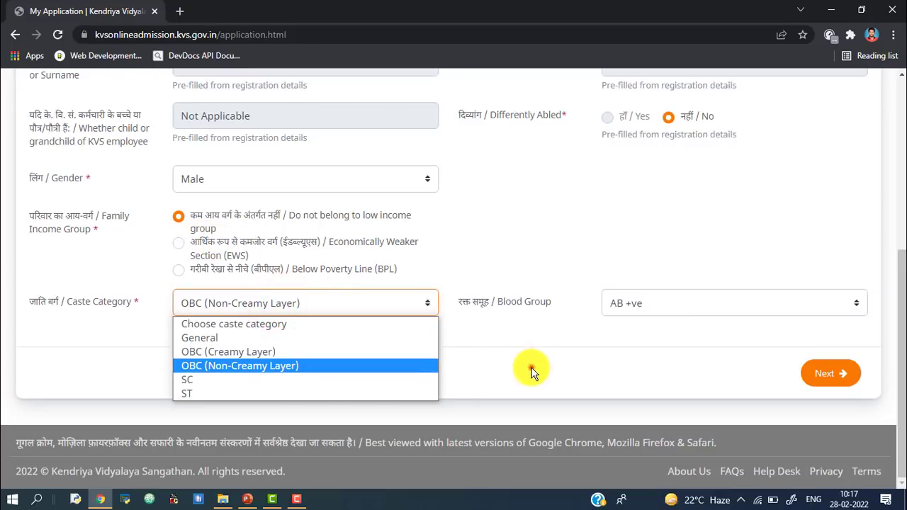
click(531, 370)
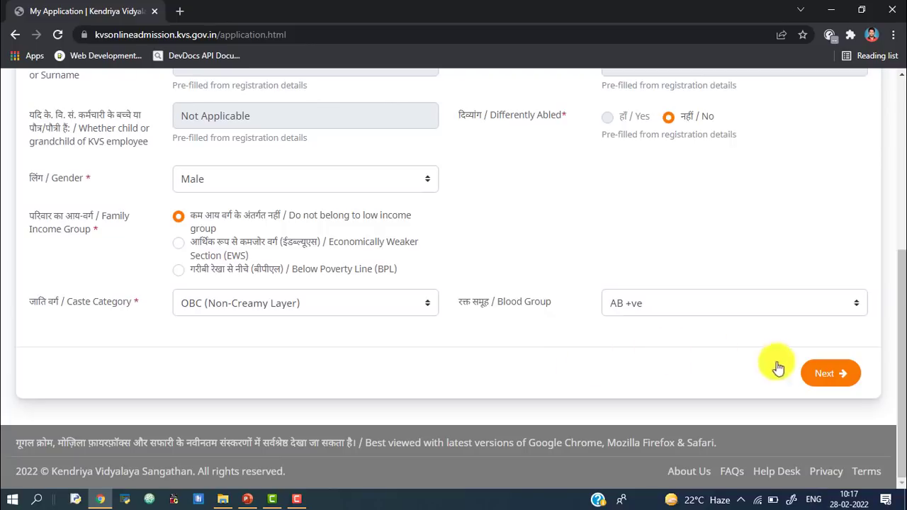
click(830, 373)
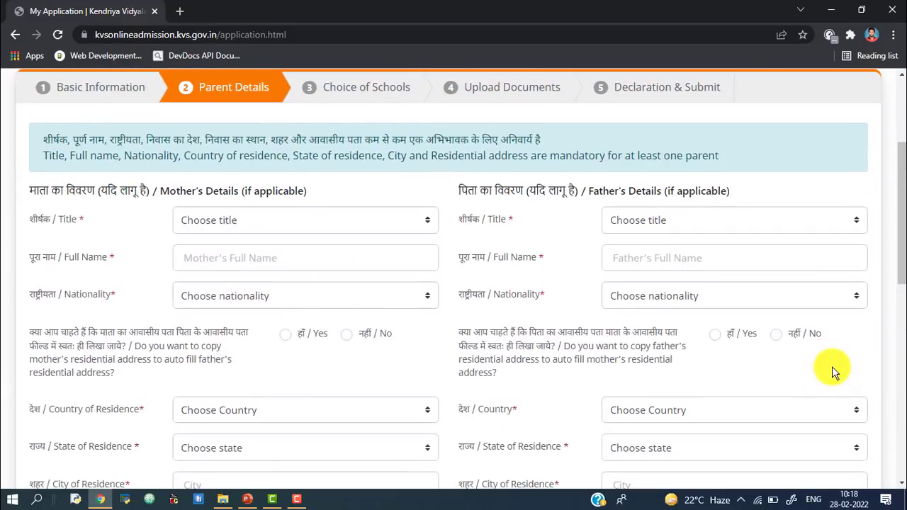
scroll(833, 367, up, 1)
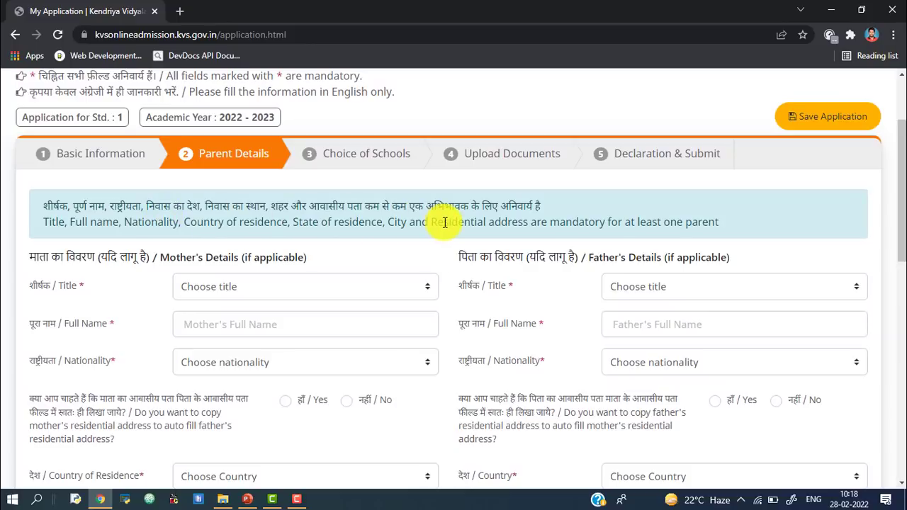
click(323, 287)
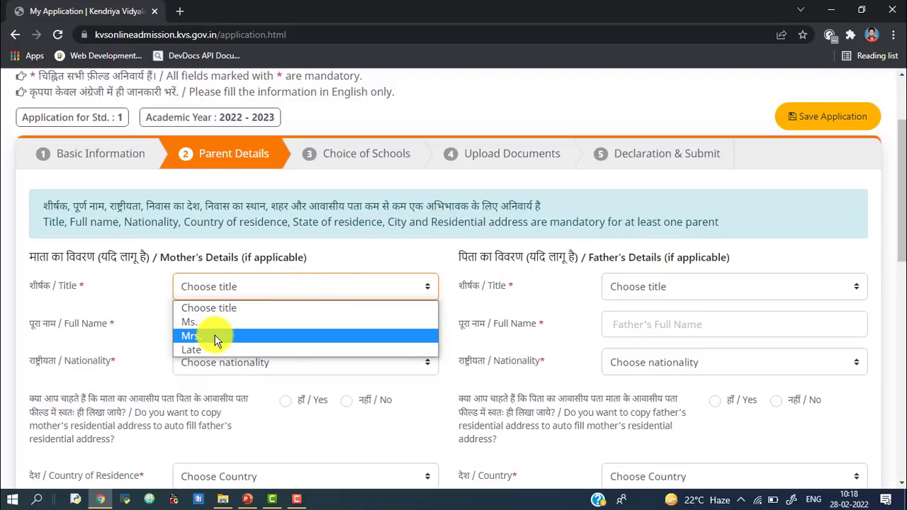
- Give the mother the title Mrs., enter her full name, and set nationality to Indian
click(215, 338)
click(224, 328)
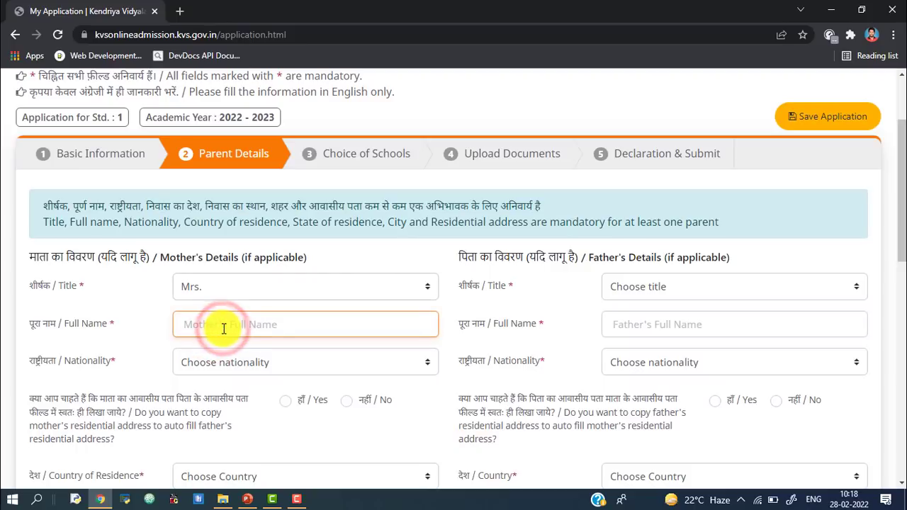
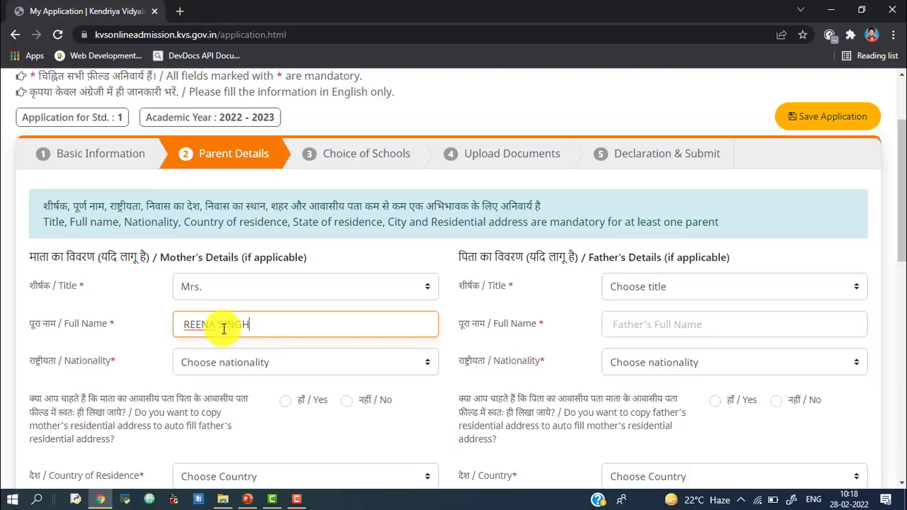
click(217, 364)
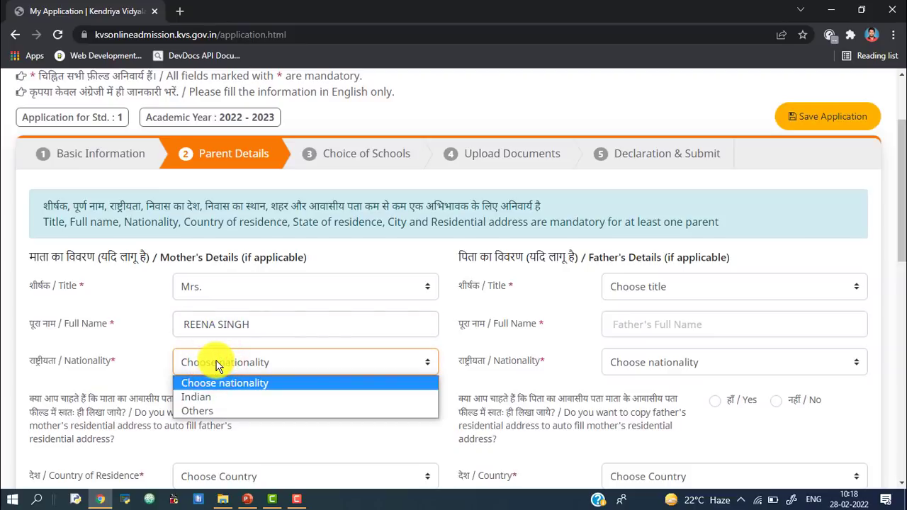
click(223, 395)
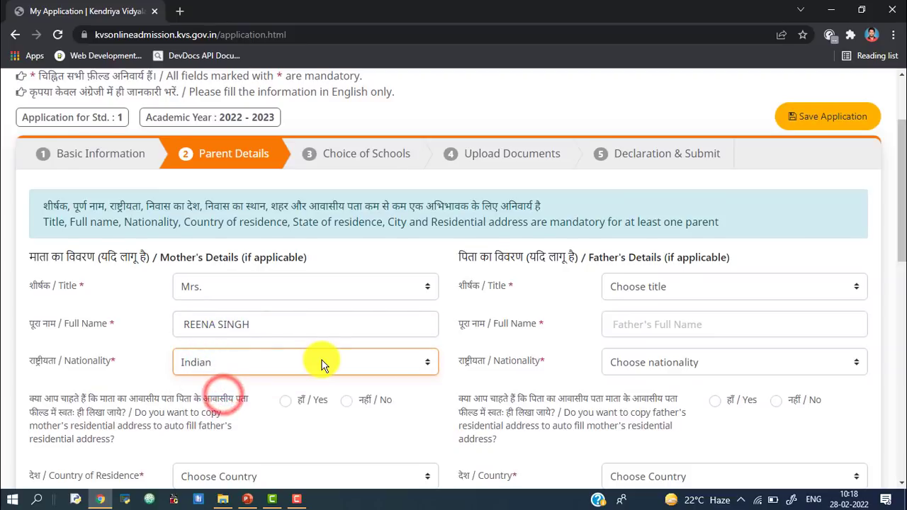
scroll(319, 360, down, 1)
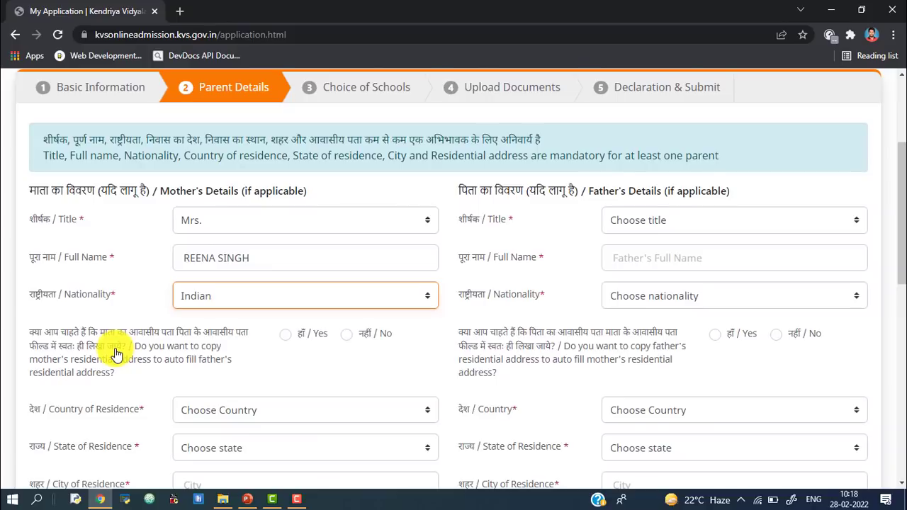
- Copy the mother's address to the father and set residence to India, Uttar Pradesh
click(288, 335)
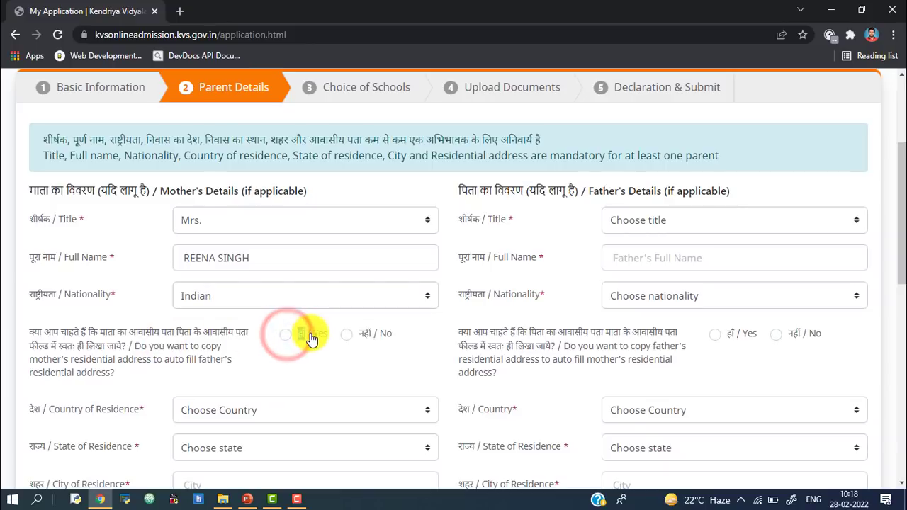
click(288, 339)
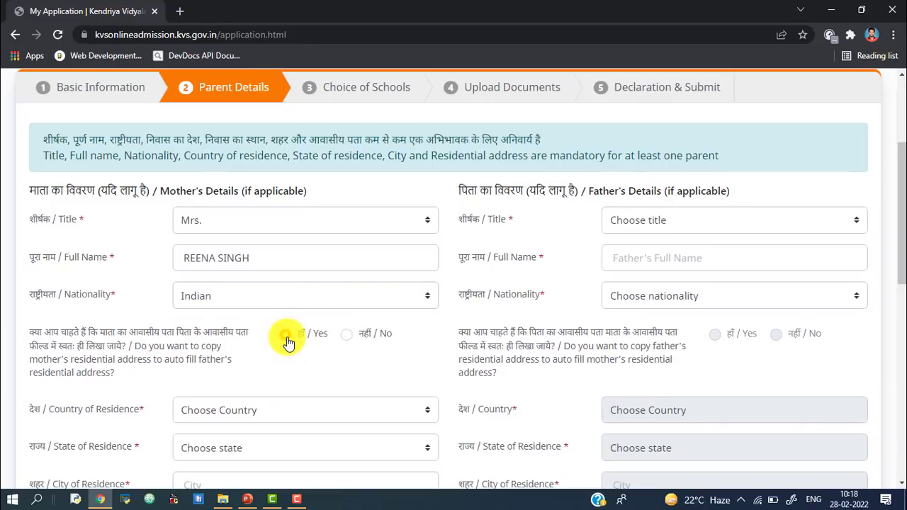
scroll(399, 335, down, 1)
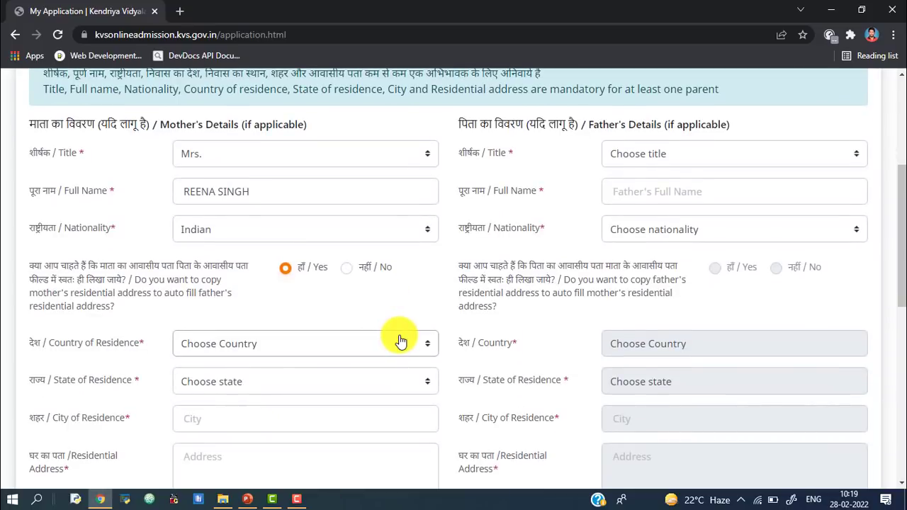
click(421, 340)
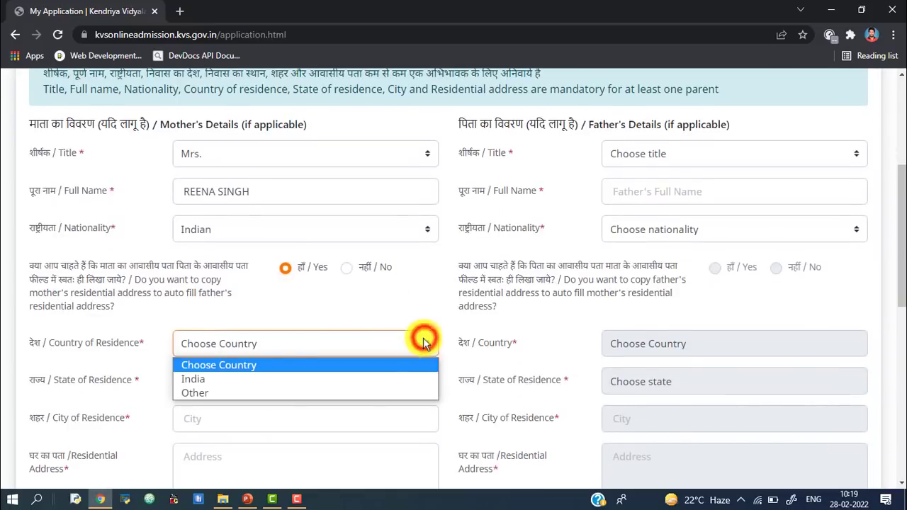
click(289, 379)
click(330, 381)
scroll(263, 341, down, 4)
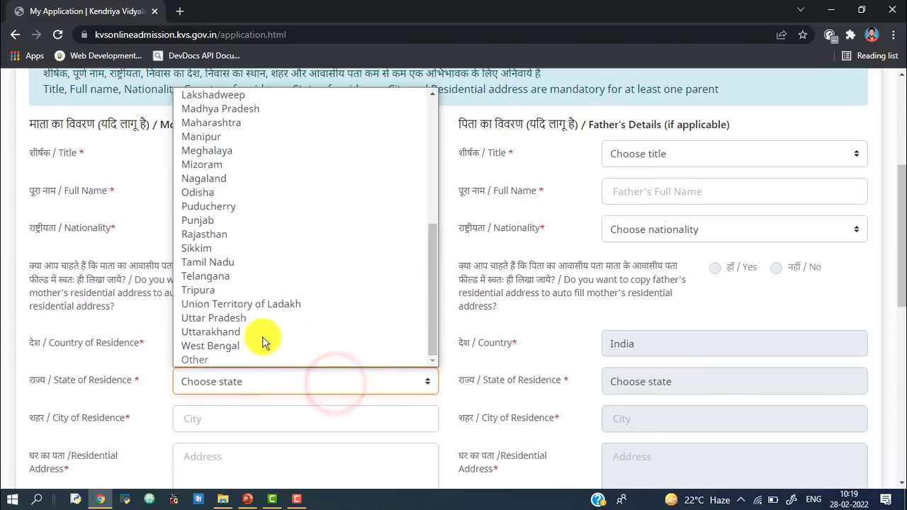
click(246, 327)
scroll(298, 323, down, 1)
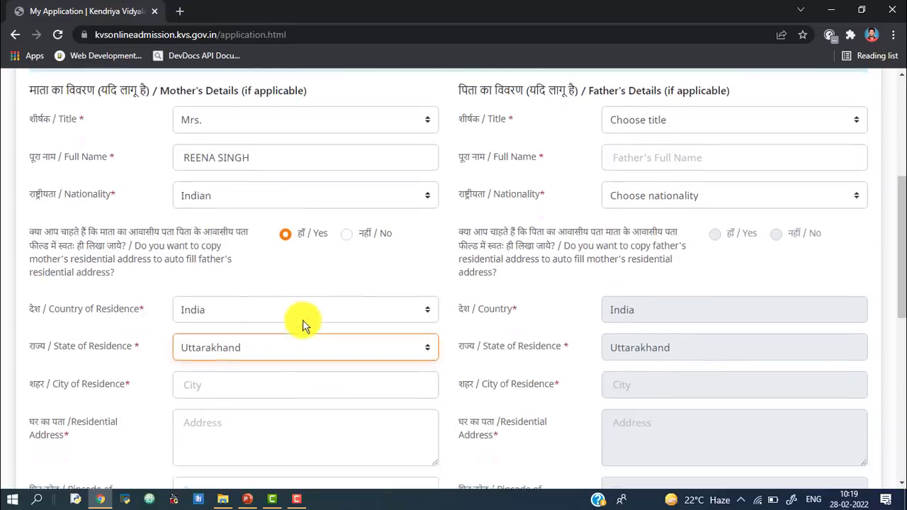
click(317, 323)
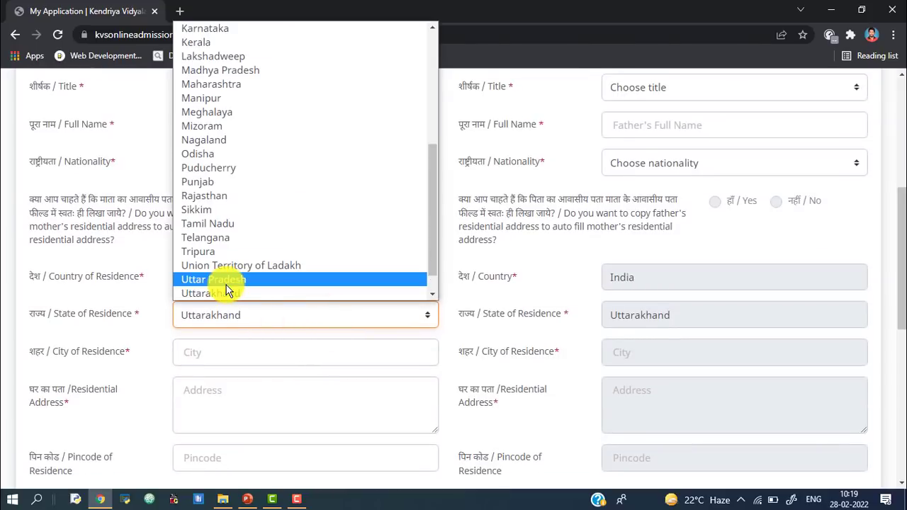
click(226, 285)
scroll(231, 289, down, 1)
- Enter the mother's city, residential address and pincode
click(239, 294)
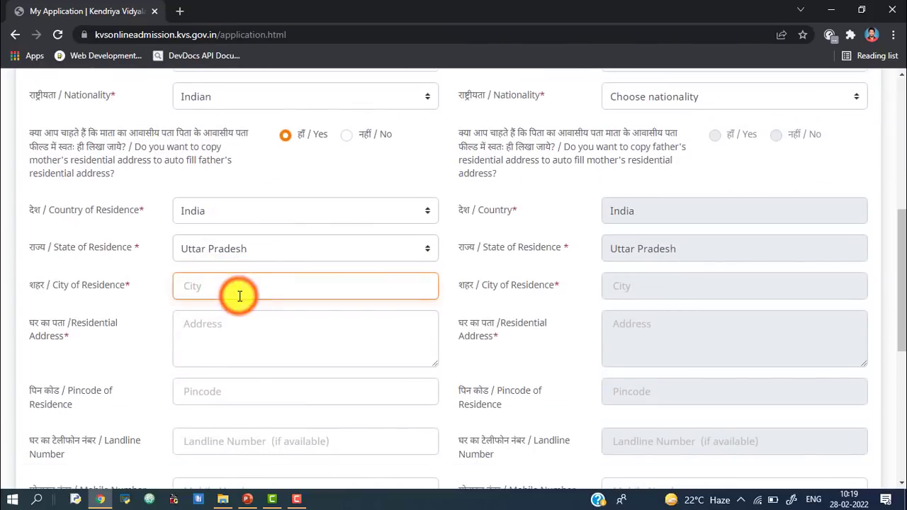
text(PRA)
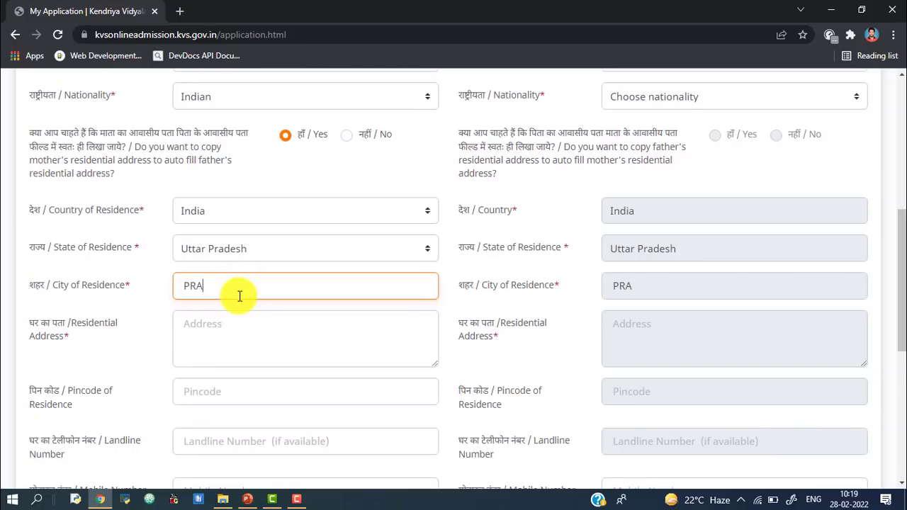
text(YAGRAJ)
click(248, 340)
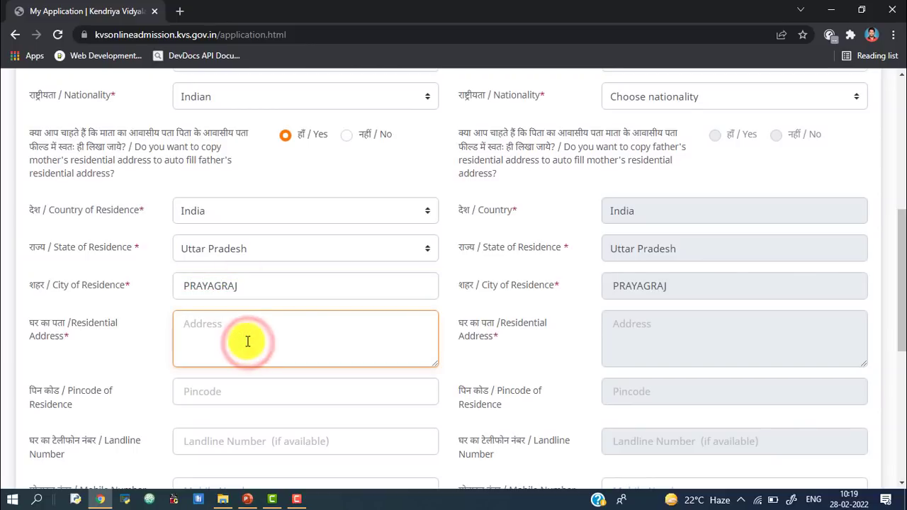
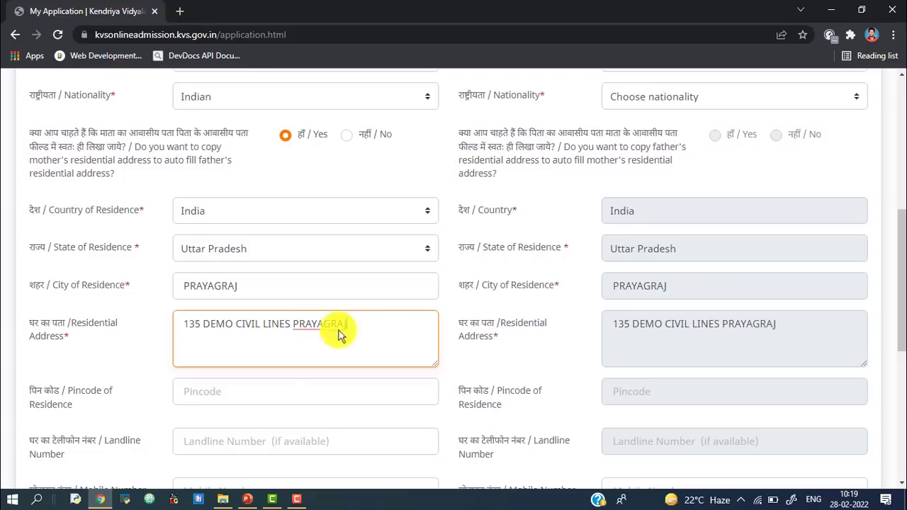
scroll(657, 290, down, 2)
scroll(662, 296, up, 2)
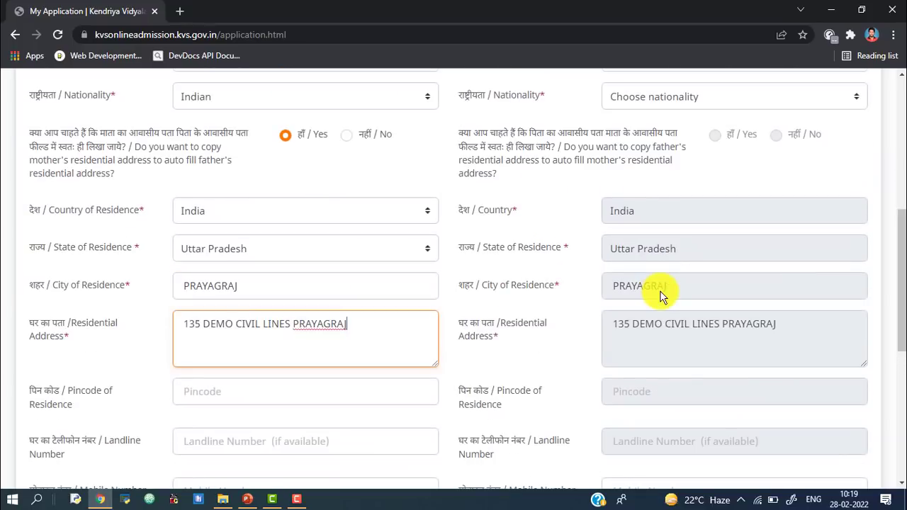
click(274, 392)
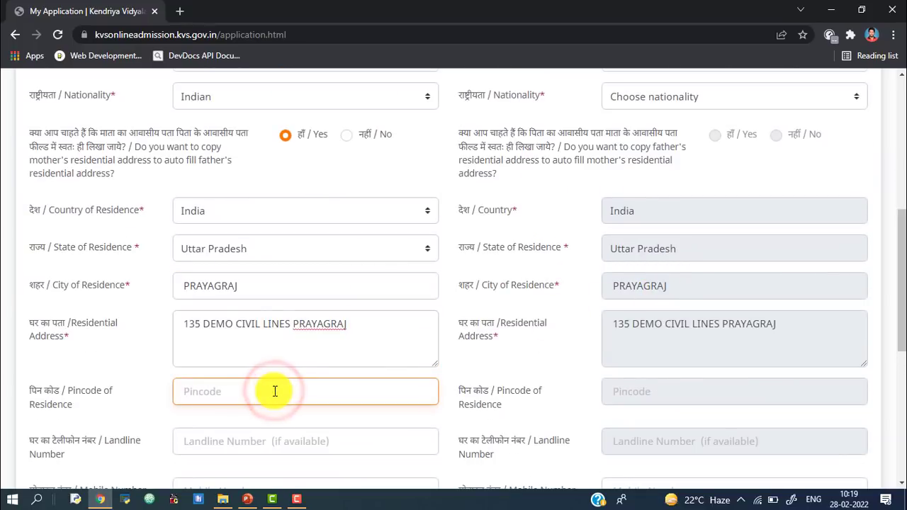
text(230306)
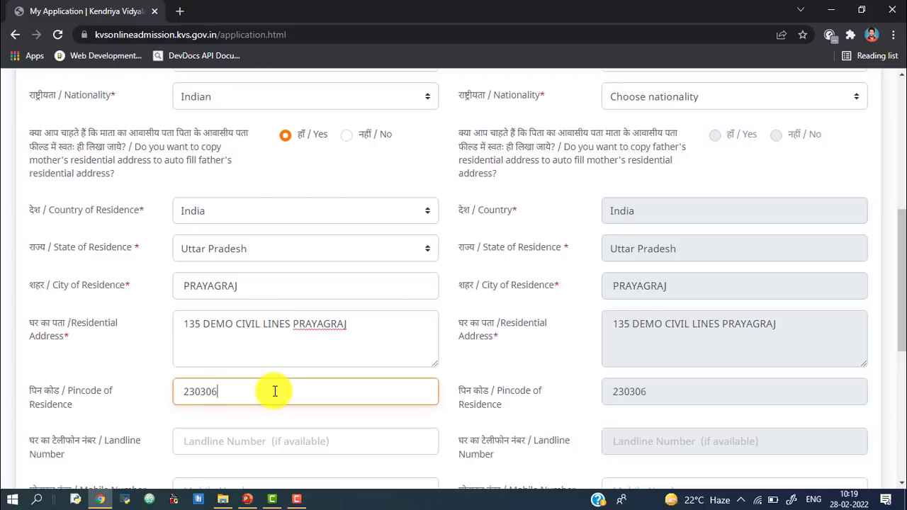
scroll(275, 391, down, 1)
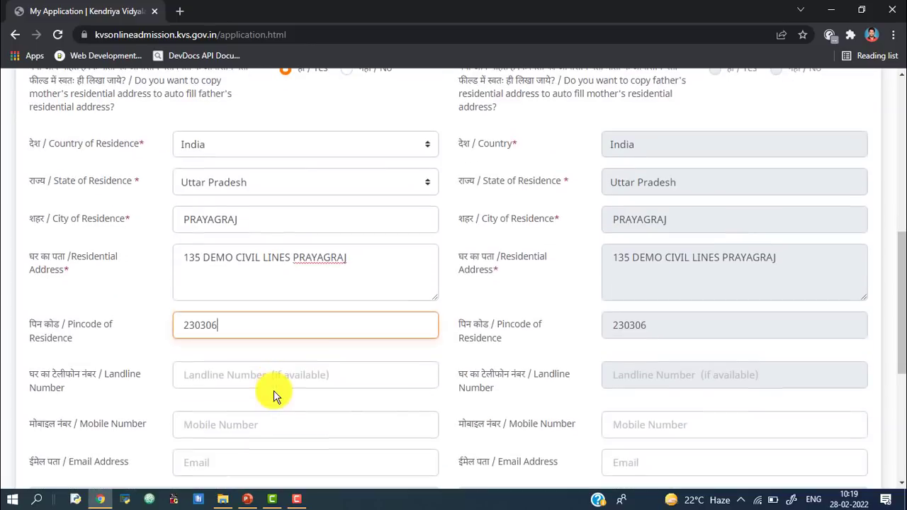
- Enter HOUSEWIFE as the mother's occupation and HOUSE as her organisation
click(194, 372)
scroll(212, 309, down, 2)
click(218, 295)
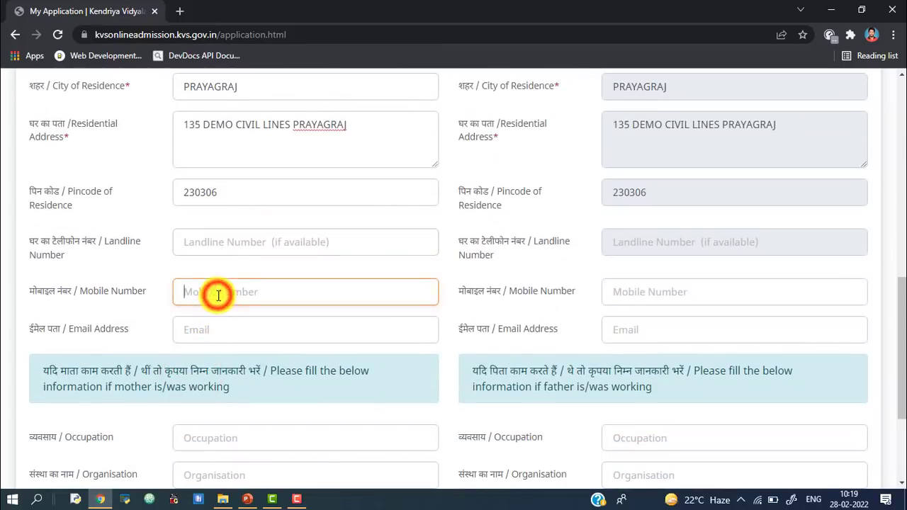
click(220, 321)
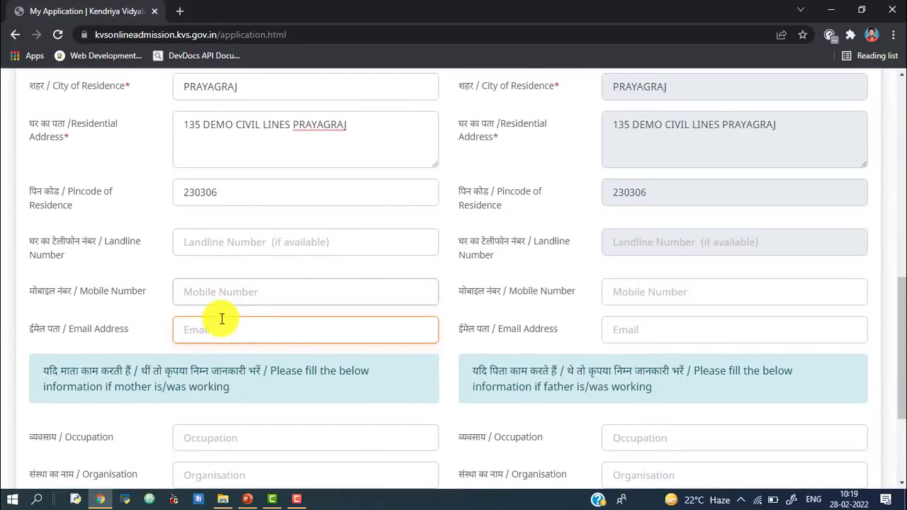
scroll(222, 319, down, 2)
click(239, 311)
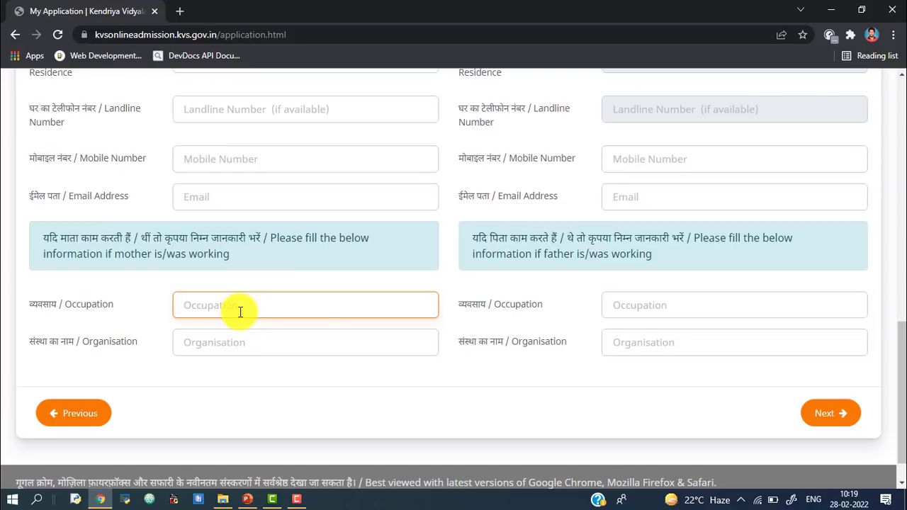
text(HOUSEWIFE)
click(229, 341)
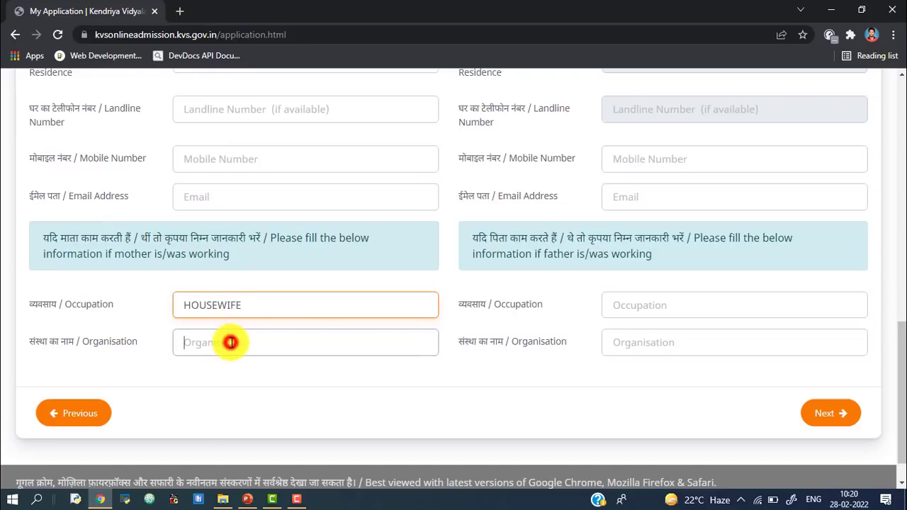
text(HOUSE)
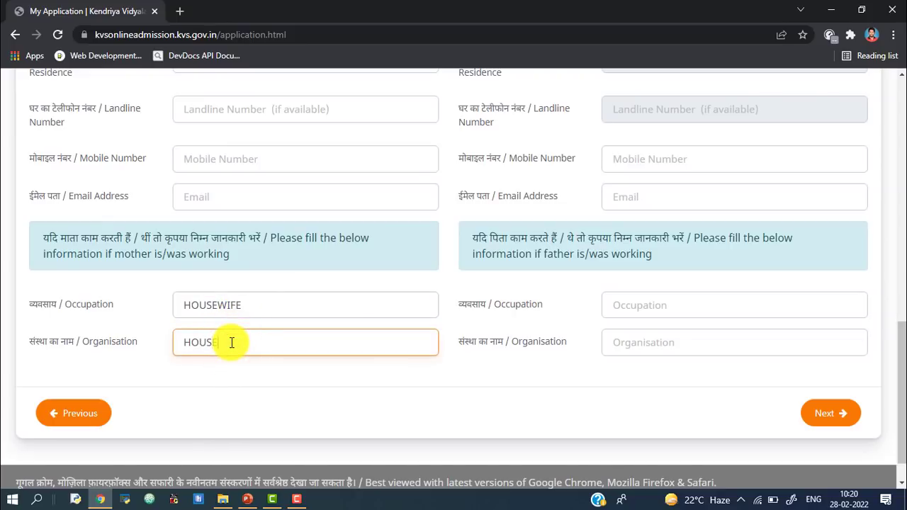
- Change the mother's occupation to TEACHER
click(248, 300)
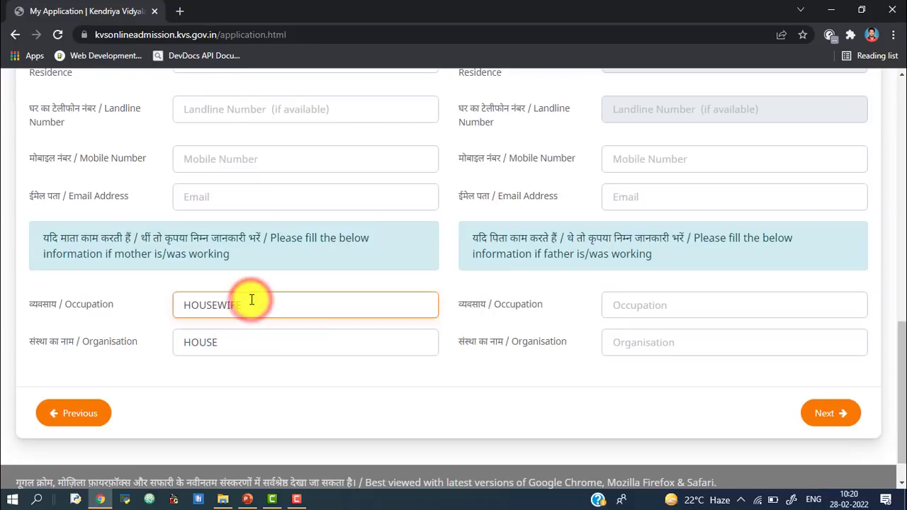
key(BackSpace)
key(BackSpace)
key(BackSpace)
key(BackSpace)
key(BackSpace)
key(BackSpace)
key(BackSpace)
key(BackSpace)
key(BackSpace)
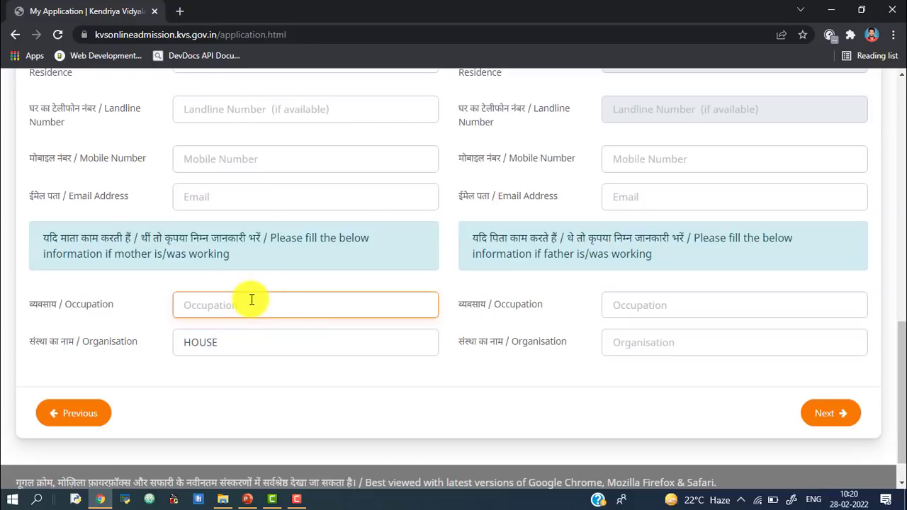
text(GOVER)
key(BackSpace)
key(BackSpace)
key(BackSpace)
key(BackSpace)
key(BackSpace)
text(TECHER)
key(BackSpace)
key(BackSpace)
key(BackSpace)
key(BackSpace)
text(ACHER)
- Try organisation entries like UP EDUCATION DEPARTMENT, then clear both organisation and occupation
click(258, 344)
key(BackSpace)
key(BackSpace)
key(BackSpace)
key(BackSpace)
key(BackSpace)
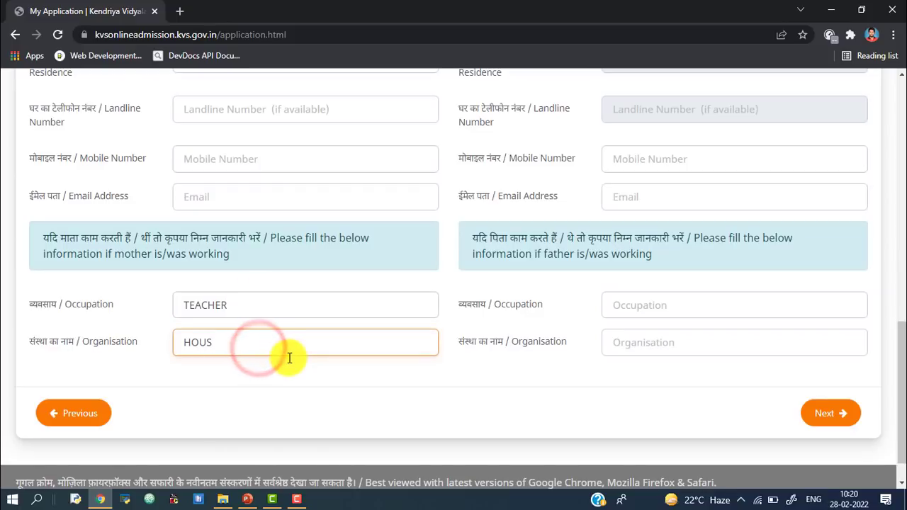
text(GOV)
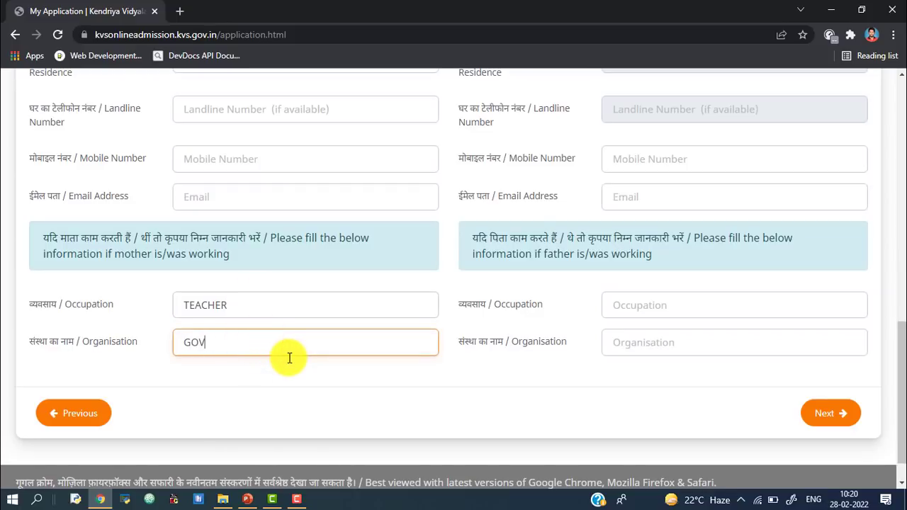
key(BackSpace)
key(BackSpace)
key(BackSpace)
text(BASIC )
text(EDU)
key(BackSpace)
key(BackSpace)
key(BackSpace)
key(BackSpace)
key(BackSpace)
key(BackSpace)
key(BackSpace)
key(BackSpace)
key(BackSpace)
text(UP EDUCATION DEP)
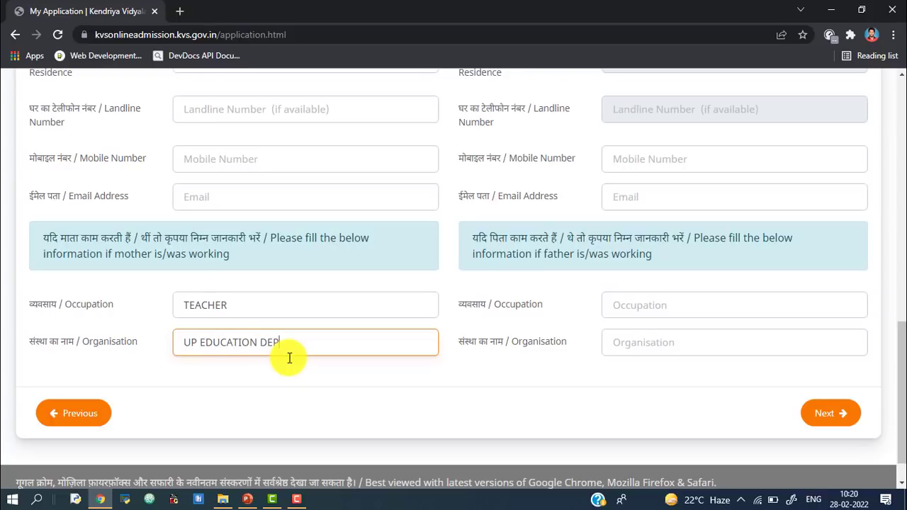
text(ARTMEBN)
key(BackSpace)
key(BackSpace)
text(NT)
key(BackSpace)
key(BackSpace)
key(BackSpace)
key(BackSpace)
key(BackSpace)
key(BackSpace)
key(BackSpace)
key(BackSpace)
key(BackSpace)
key(BackSpace)
key(BackSpace)
key(BackSpace)
key(BackSpace)
key(BackSpace)
key(BackSpace)
key(BackSpace)
key(BackSpace)
key(BackSpace)
key(BackSpace)
key(BackSpace)
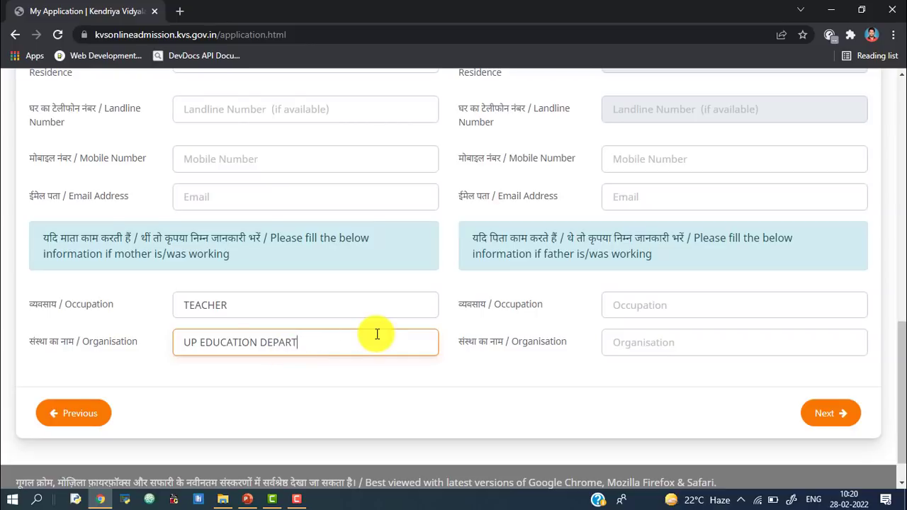
click(251, 317)
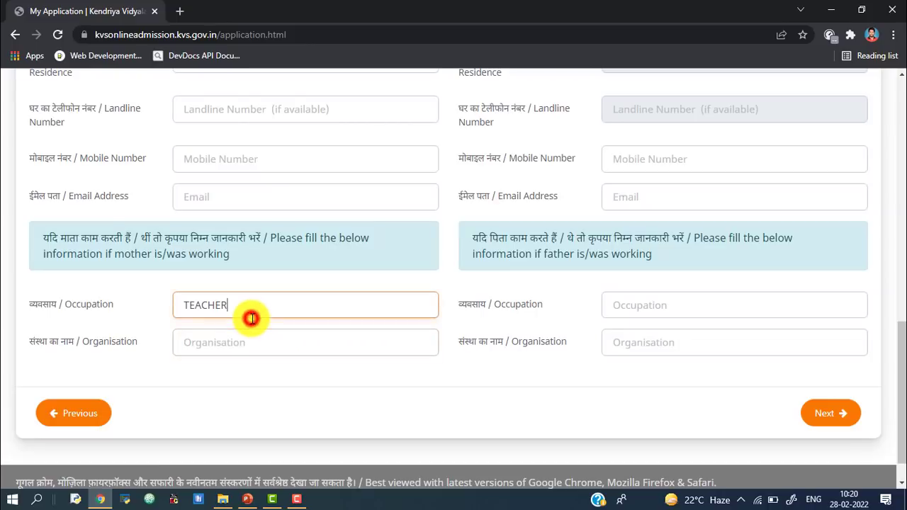
key(BackSpace)
key(BackSpace)
key(BackSpace)
key(BackSpace)
key(BackSpace)
key(BackSpace)
key(BackSpace)
- Set the father's title to Mr. and enter his full name
scroll(546, 302, up, 5)
scroll(550, 305, up, 3)
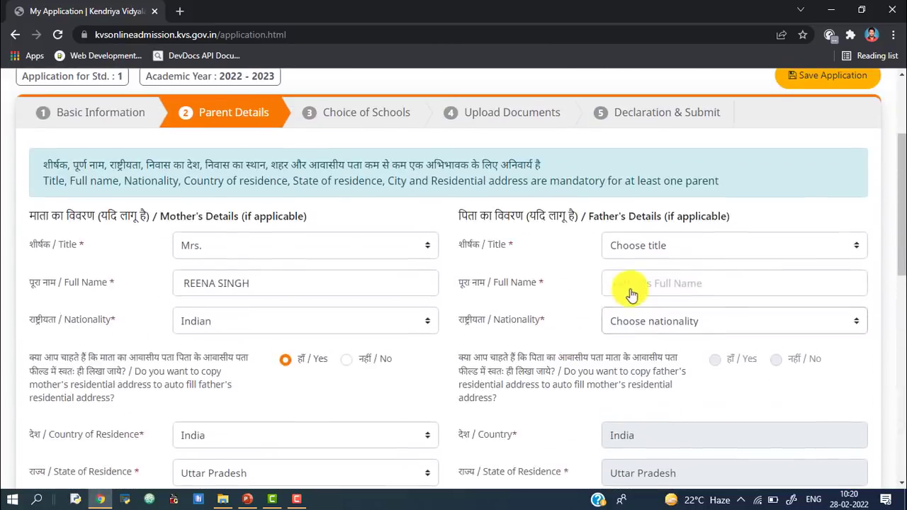
click(684, 283)
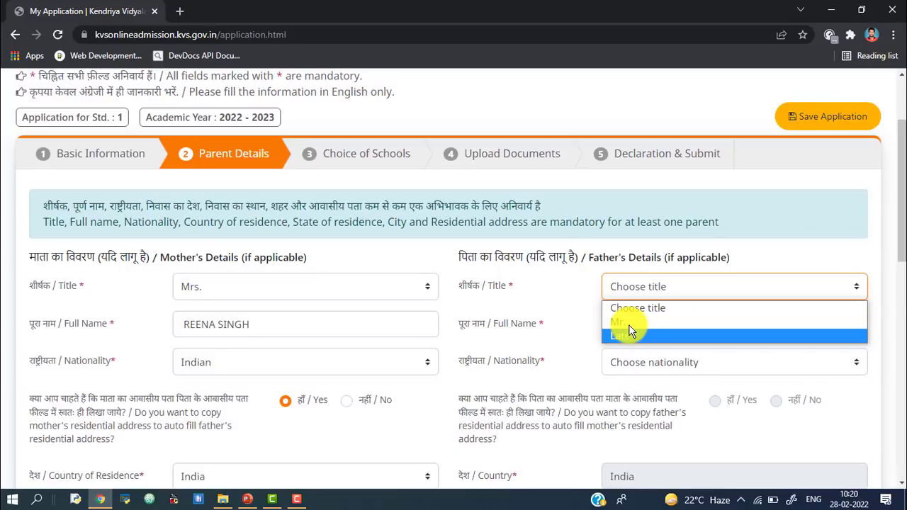
click(623, 322)
click(629, 324)
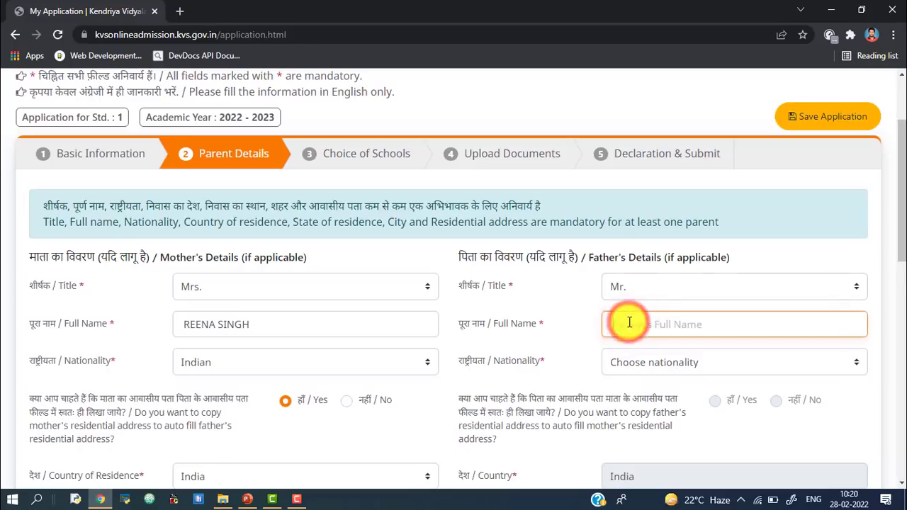
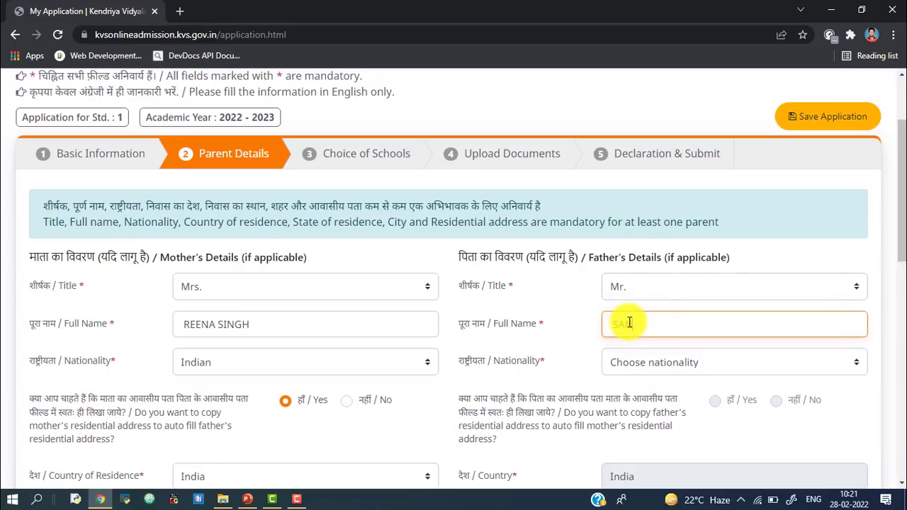
- Set the father's nationality to Indian
click(663, 362)
click(655, 393)
scroll(654, 399, down, 4)
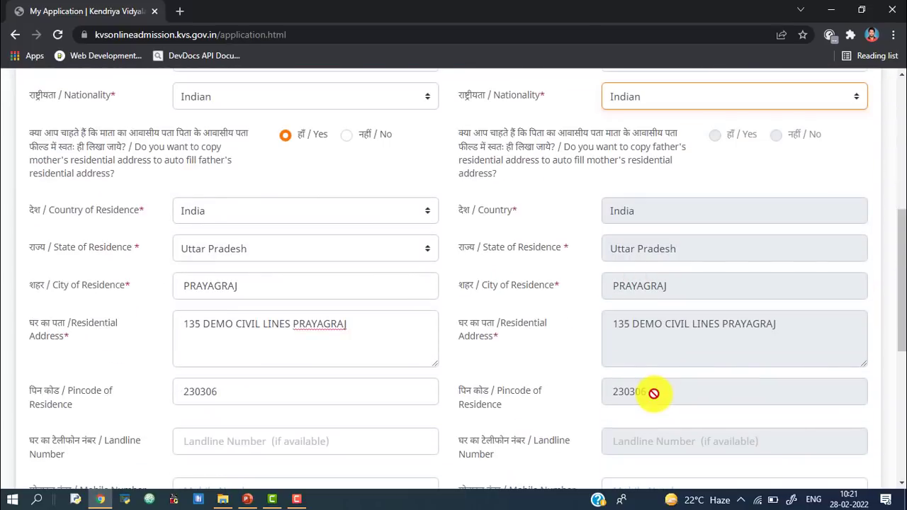
scroll(654, 400, down, 2)
scroll(655, 399, up, 3)
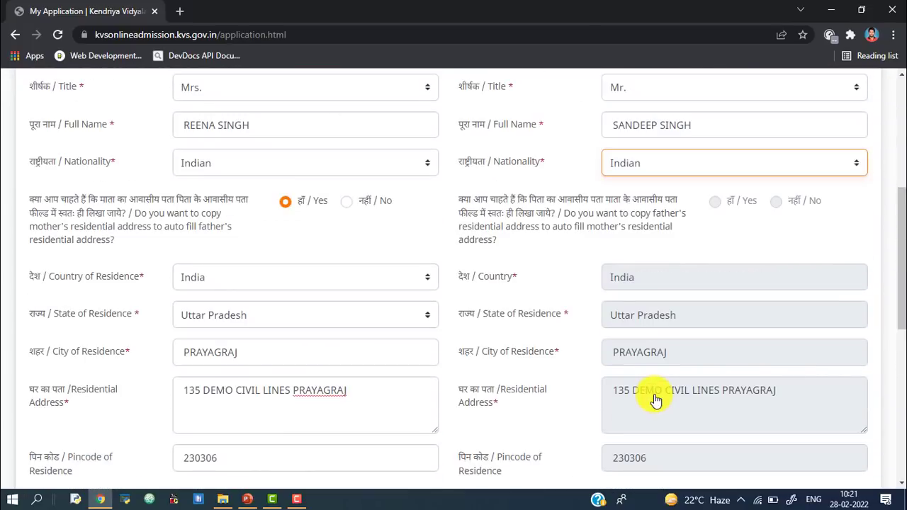
scroll(654, 400, down, 5)
click(652, 233)
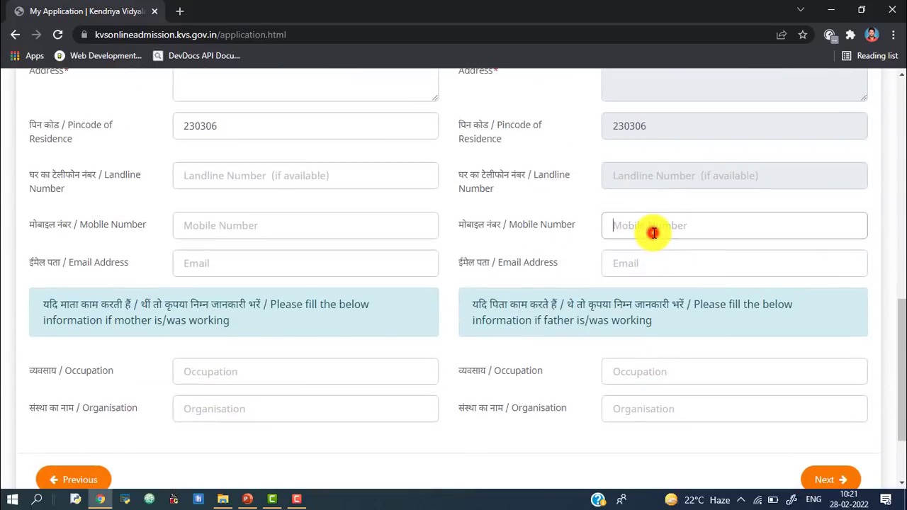
click(657, 263)
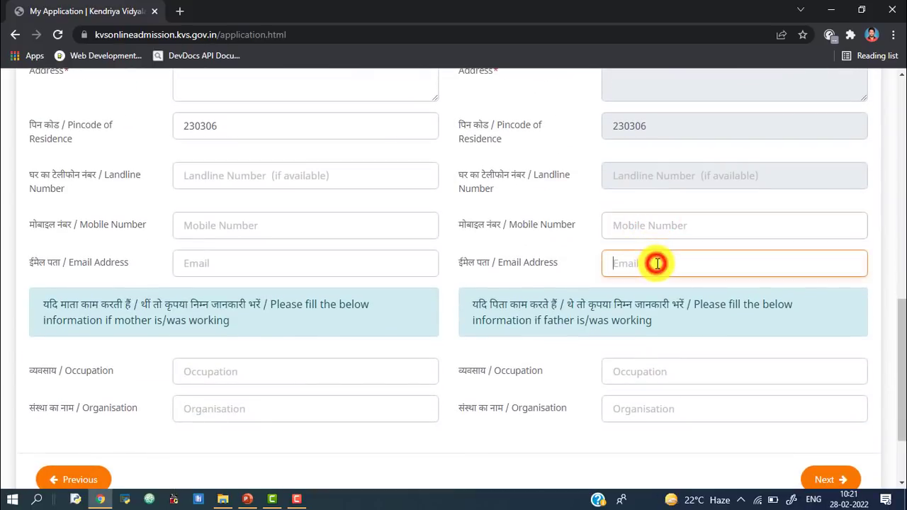
scroll(659, 287, down, 1)
click(674, 293)
click(672, 343)
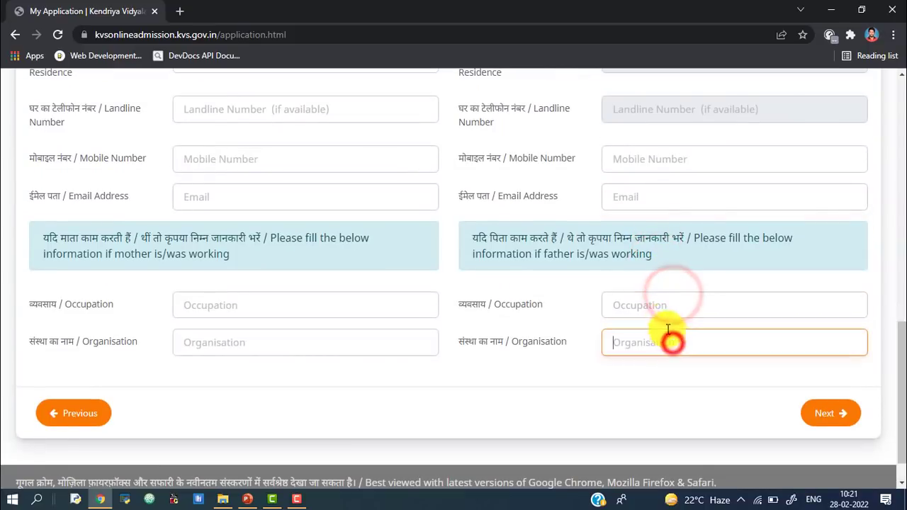
click(658, 309)
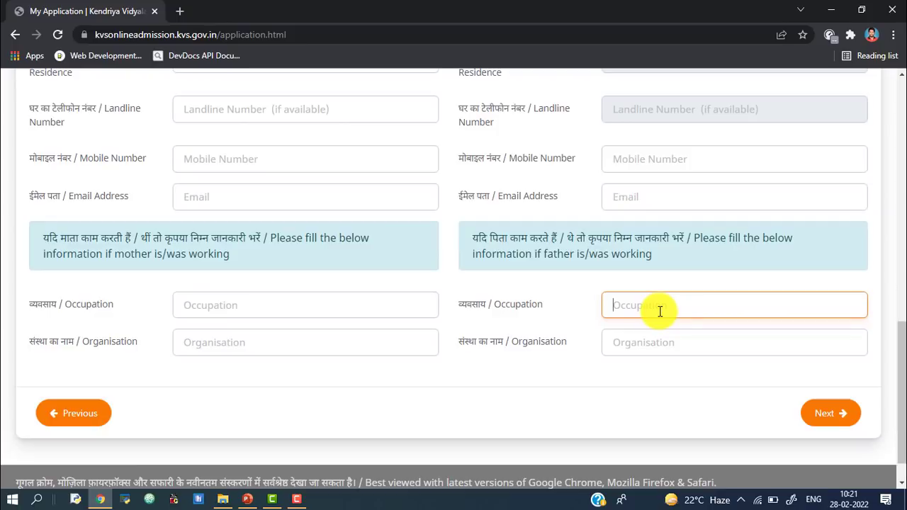
text(GIVER)
key(BackSpace)
key(BackSpace)
key(BackSpace)
key(BackSpace)
text(OVDERNMENT)
key(BackSpace)
key(BackSpace)
key(BackSpace)
key(BackSpace)
key(BackSpace)
key(BackSpace)
key(BackSpace)
key(BackSpace)
key(BackSpace)
key(BackSpace)
key(BackSpace)
key(BackSpace)
text(TECHER)
key(BackSpace)
key(BackSpace)
key(BackSpace)
text(ACHER)
click(661, 339)
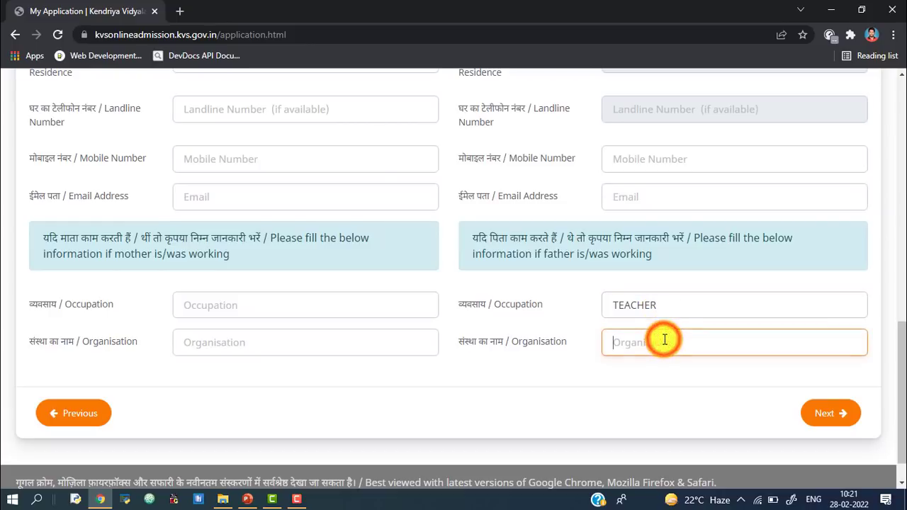
text(CE)
key(BackSpace)
key(BackSpace)
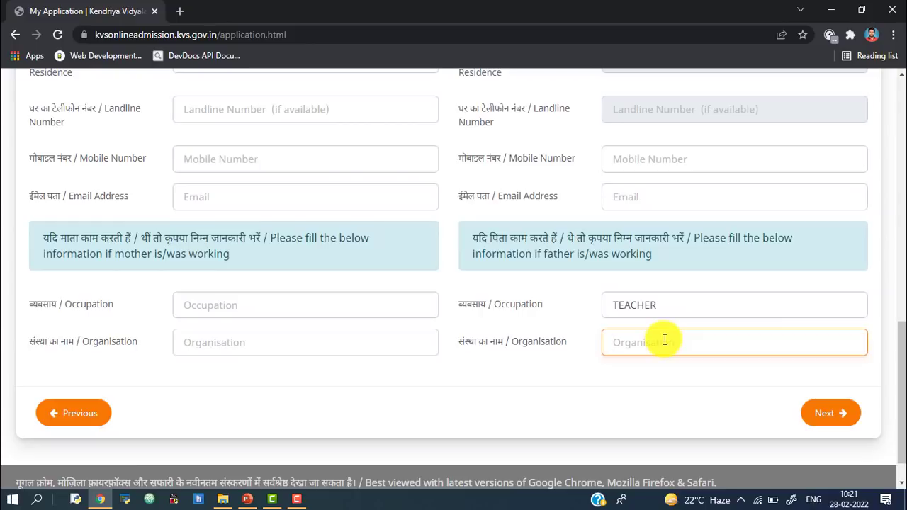
click(665, 310)
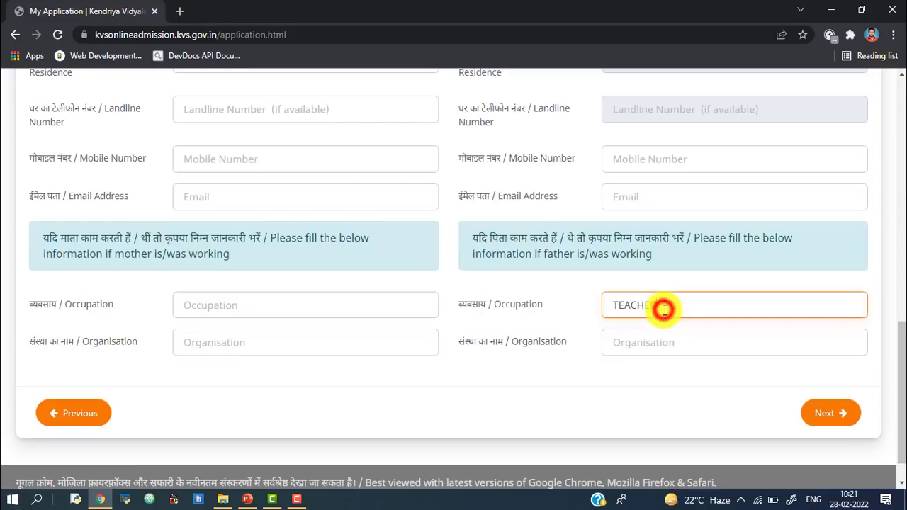
key(BackSpace)
key(BackSpace)
key(BackSpace)
key(BackSpace)
key(BackSpace)
key(BackSpace)
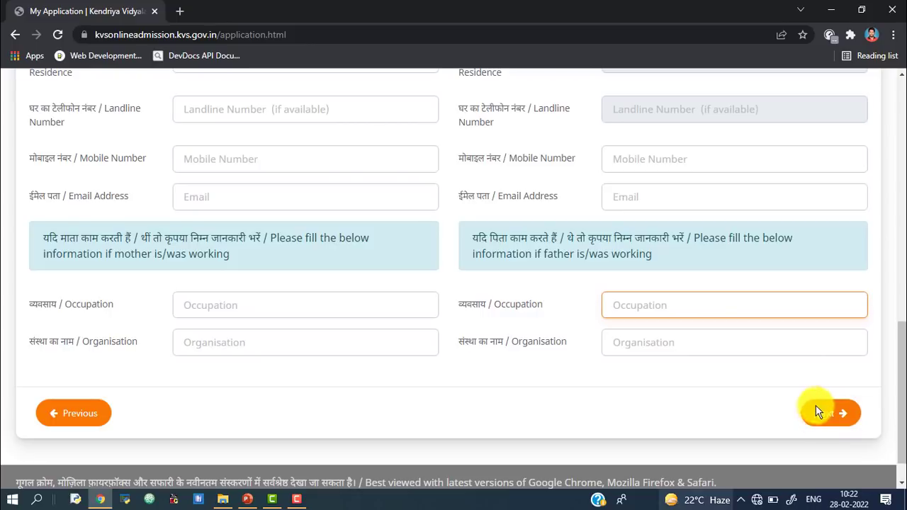
- Switch Wi-Fi off and back on from the network flyout, then proceed to Choice of Schools
click(757, 501)
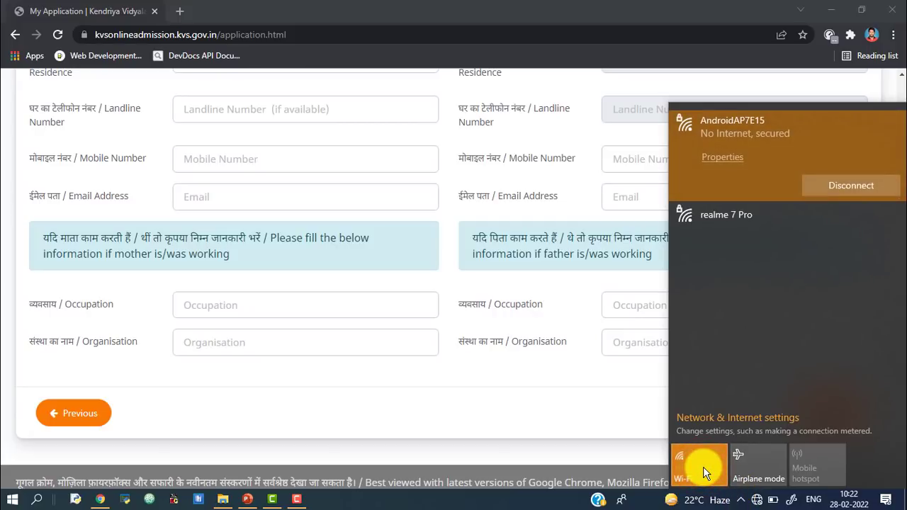
click(699, 468)
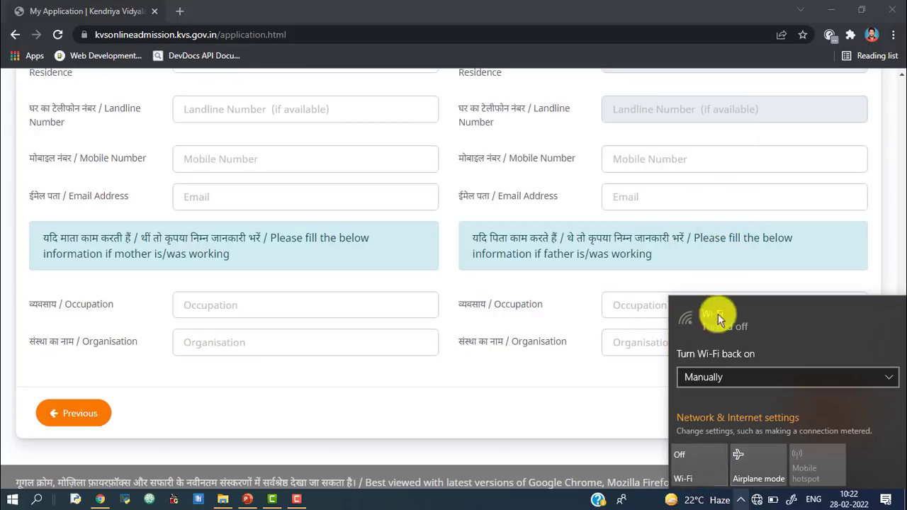
click(702, 475)
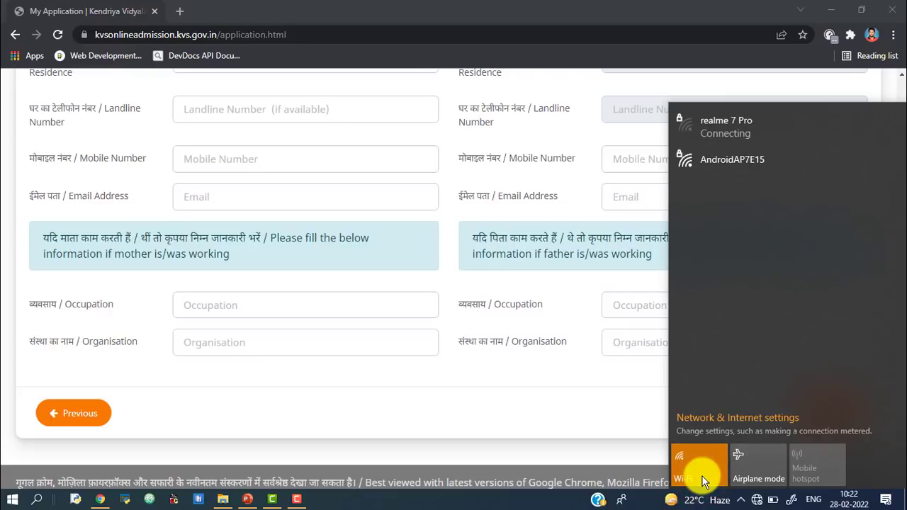
click(406, 406)
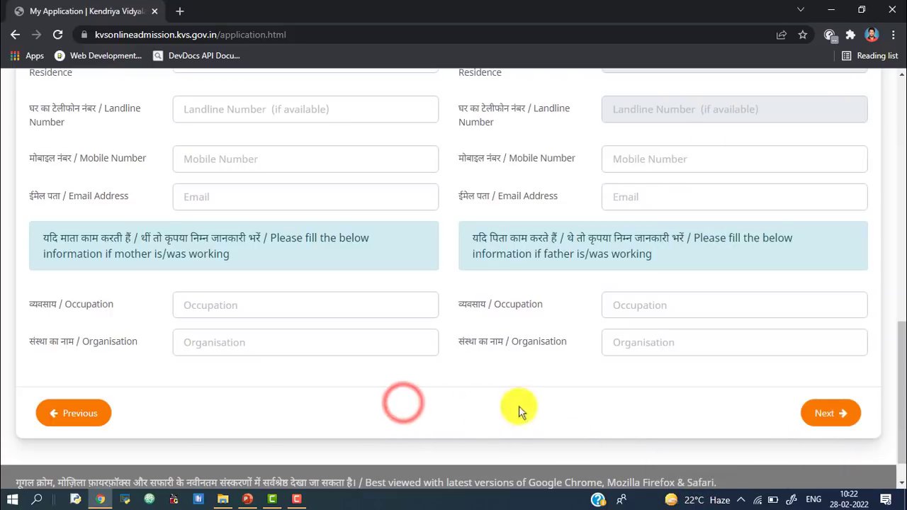
click(834, 418)
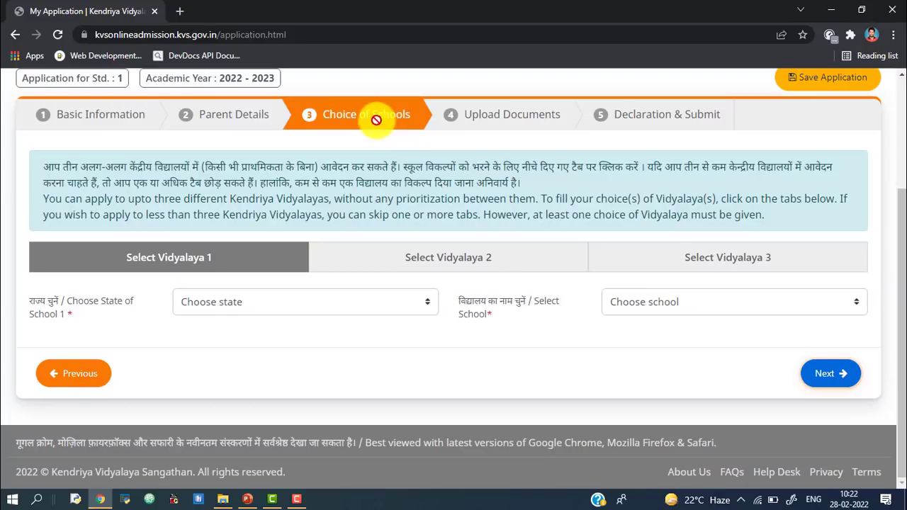
- Scroll up to view the Select Vidyalaya 1 fields on the Choice of Schools step
scroll(558, 209, up, 1)
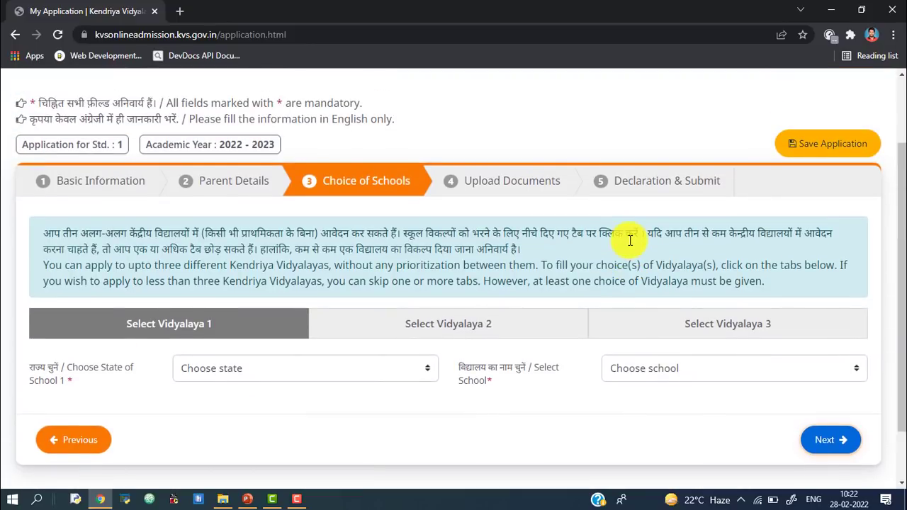
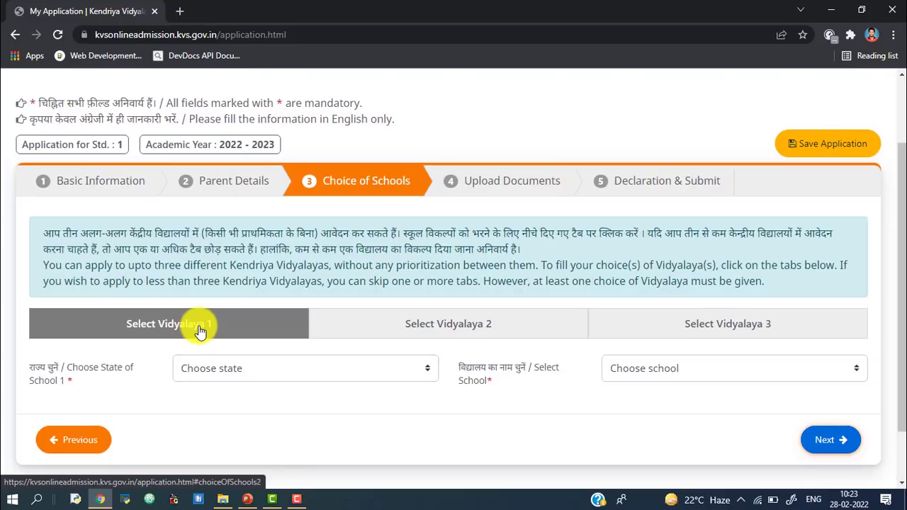
- Choose Uttar Pradesh as the state for Vidyalaya 1
click(347, 370)
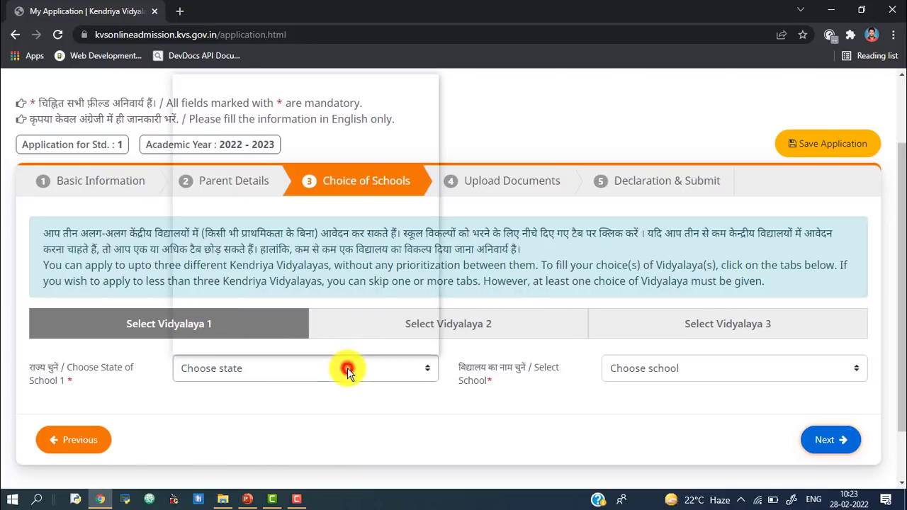
scroll(312, 213, down, 3)
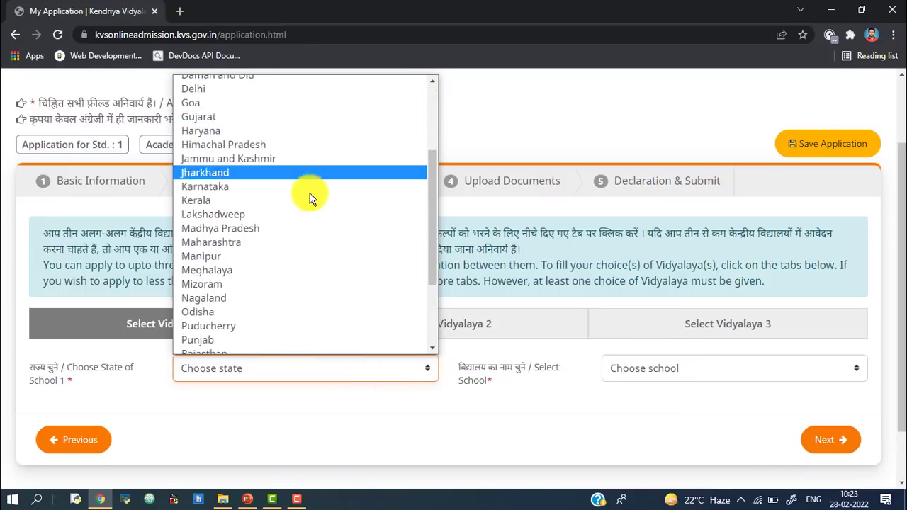
scroll(313, 199, up, 3)
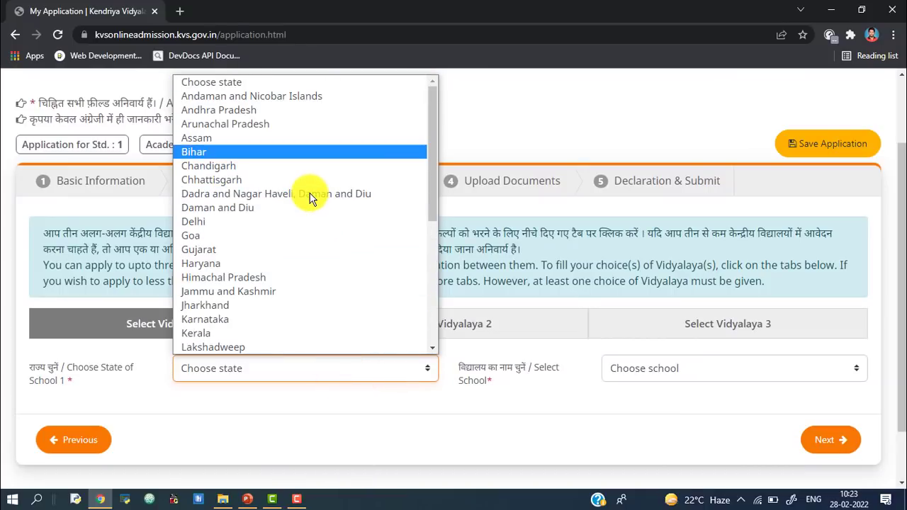
scroll(263, 257, down, 6)
click(231, 318)
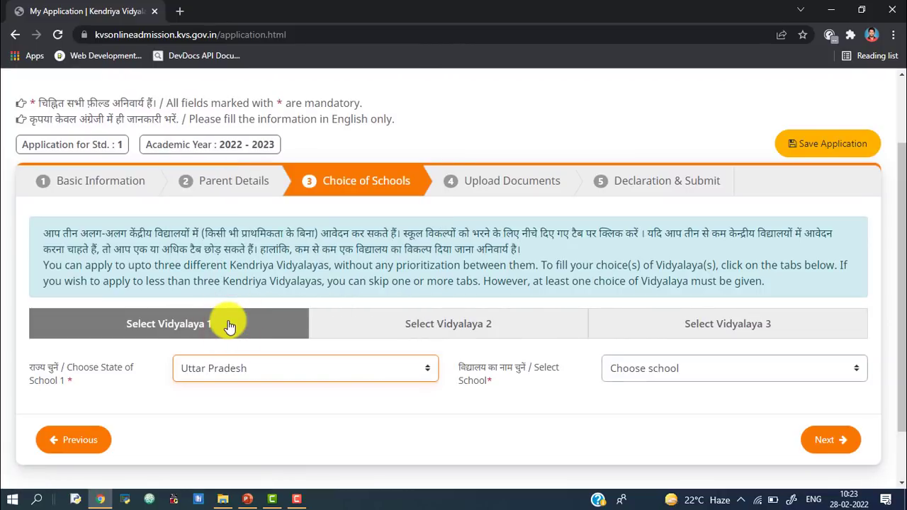
- Check the Vidyalaya 1 school list several times and find it empty
click(776, 366)
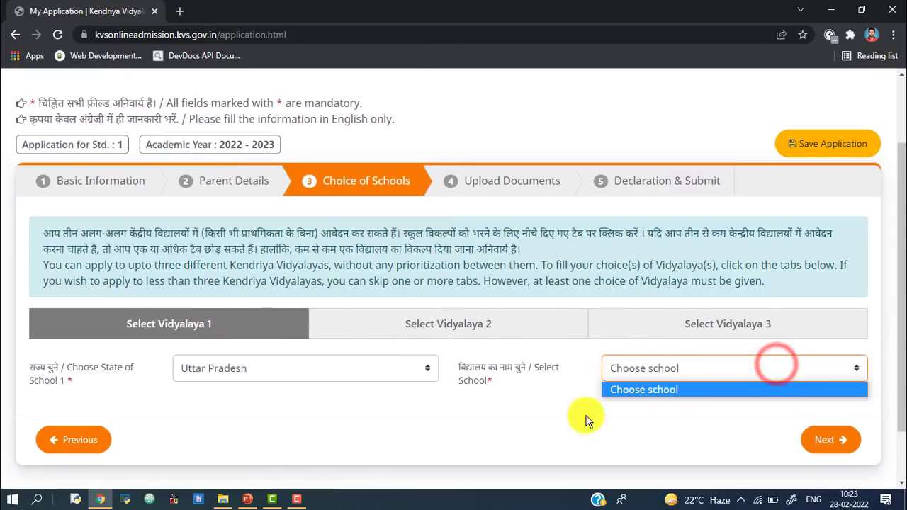
click(543, 425)
click(756, 378)
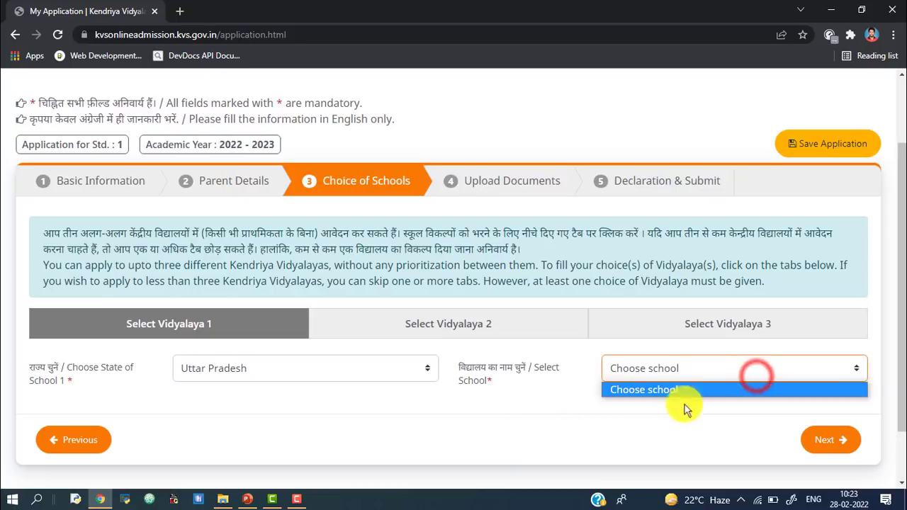
click(591, 434)
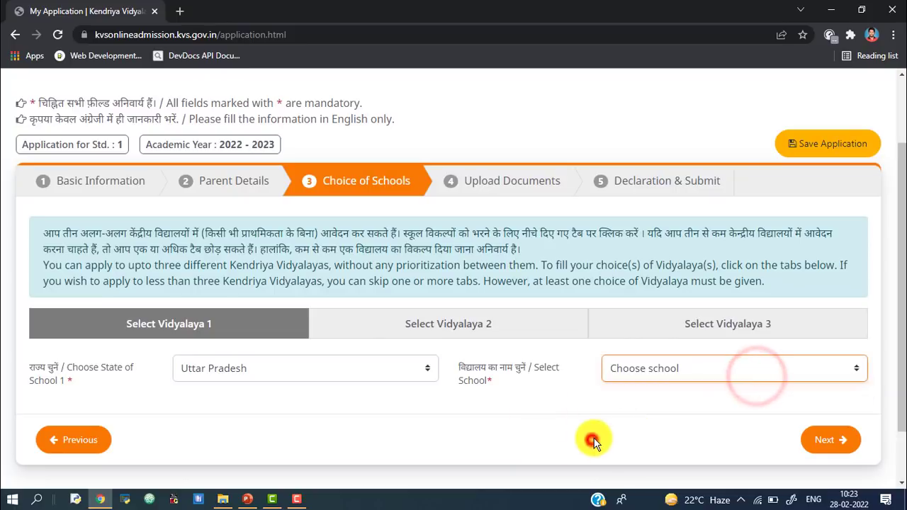
click(642, 369)
click(643, 365)
scroll(740, 293, down, 1)
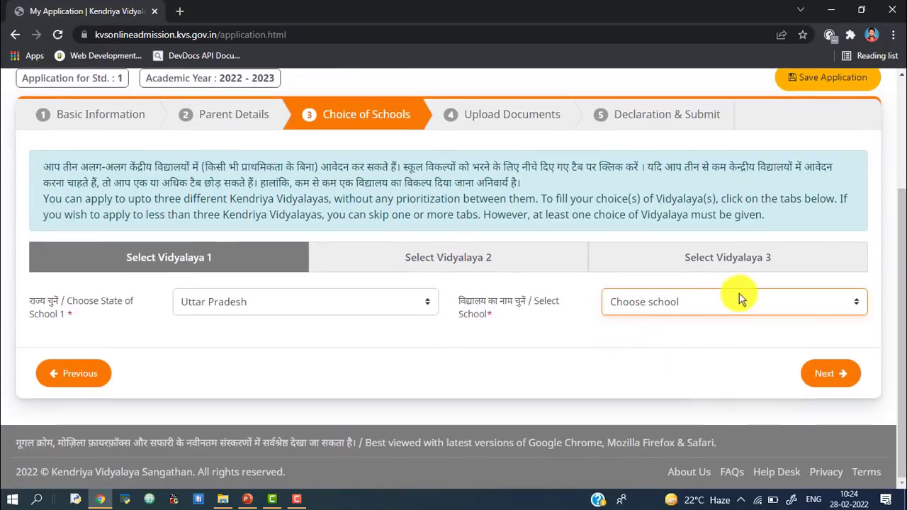
click(741, 297)
- Reselect Uttar Pradesh, find the school list still empty, and save the application
click(397, 301)
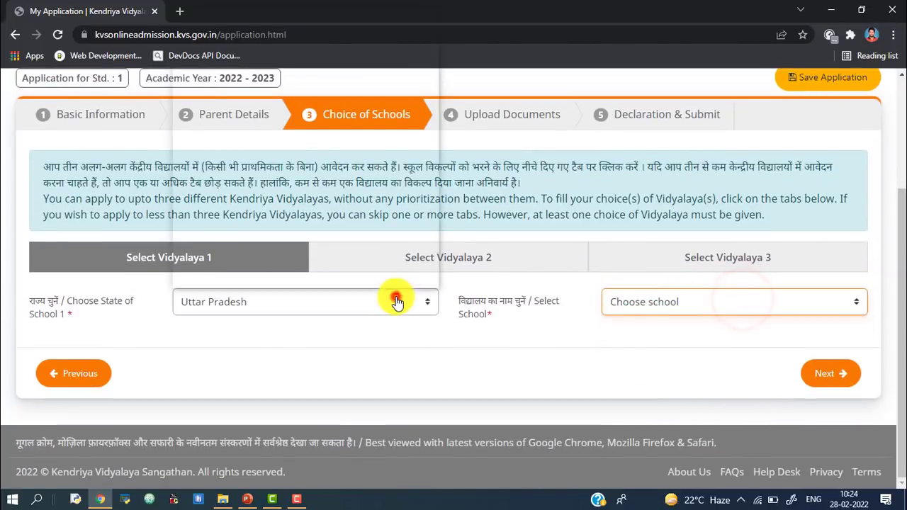
click(234, 280)
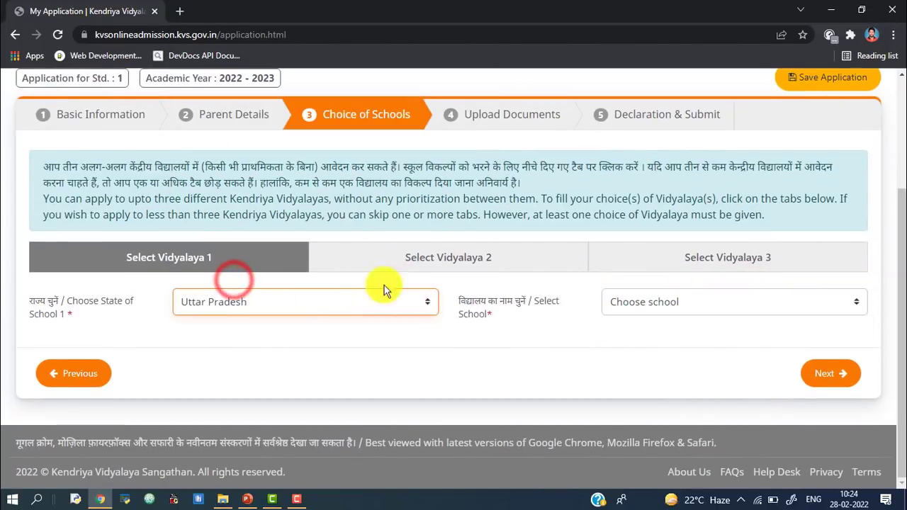
click(677, 301)
click(666, 373)
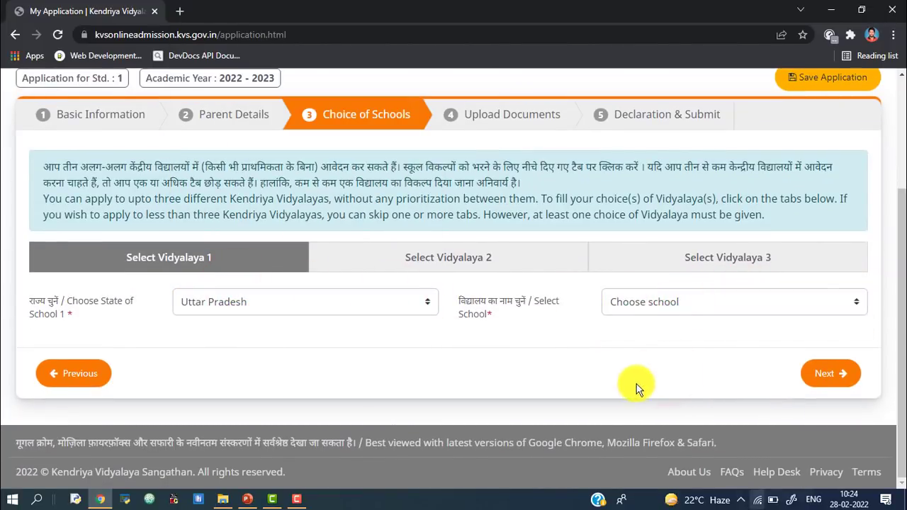
click(299, 498)
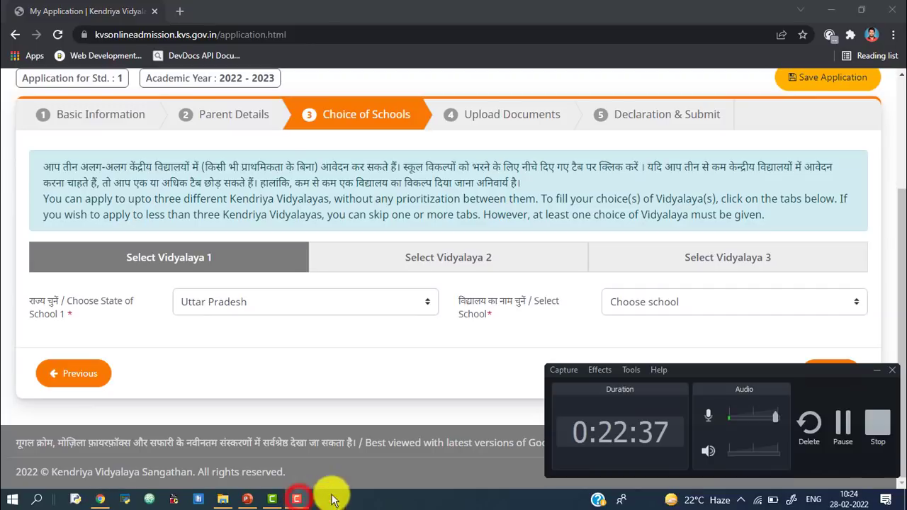
click(838, 439)
click(423, 300)
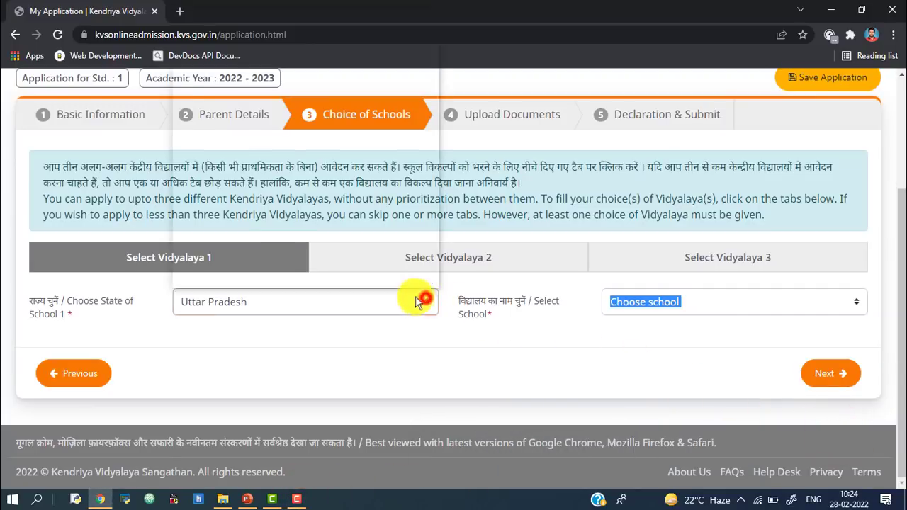
click(263, 281)
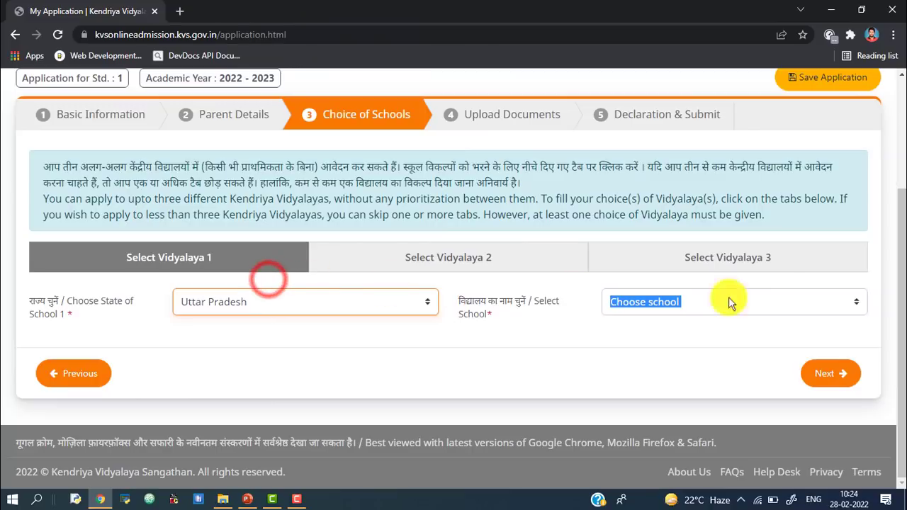
click(806, 303)
click(727, 356)
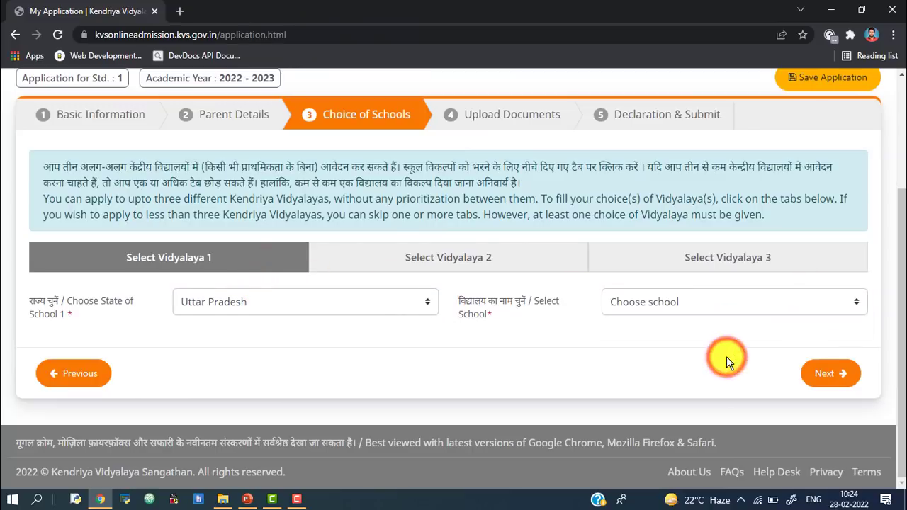
click(848, 78)
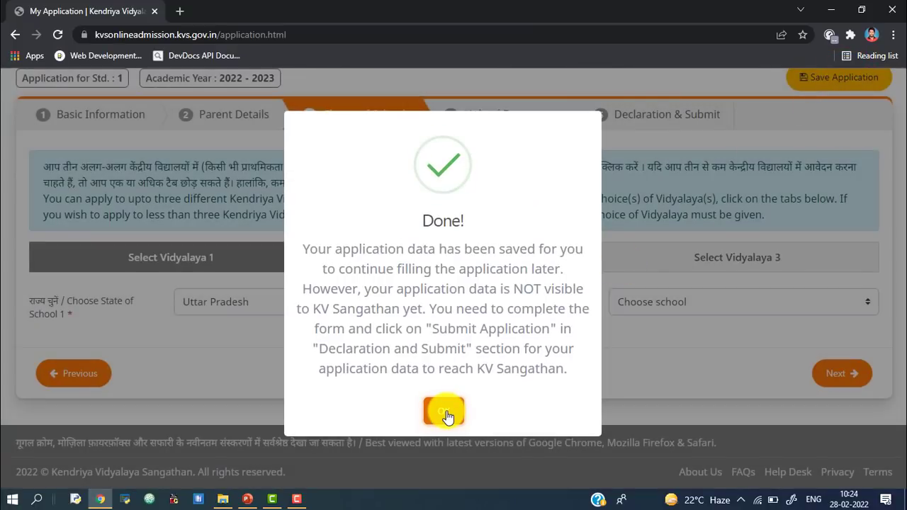
- Acknowledge the application-saved message and reselect Uttar Pradesh; the school list stays empty
click(445, 413)
click(436, 415)
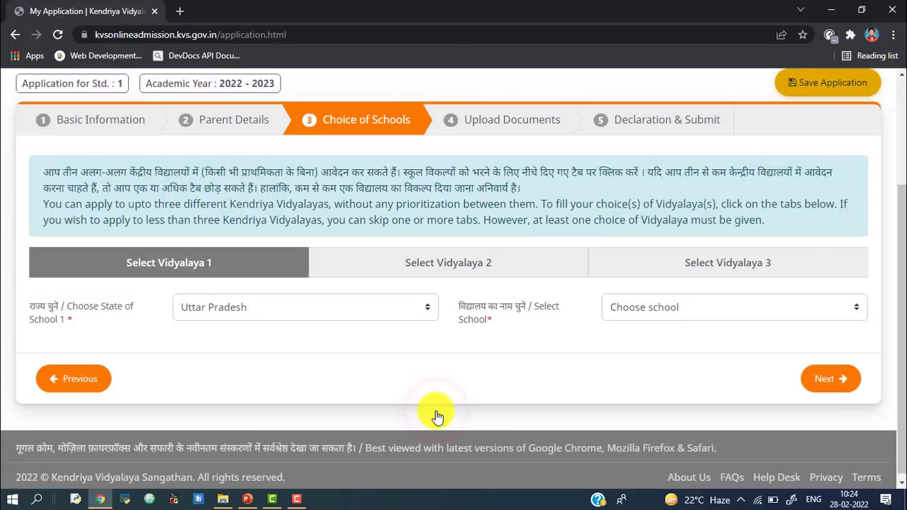
click(425, 310)
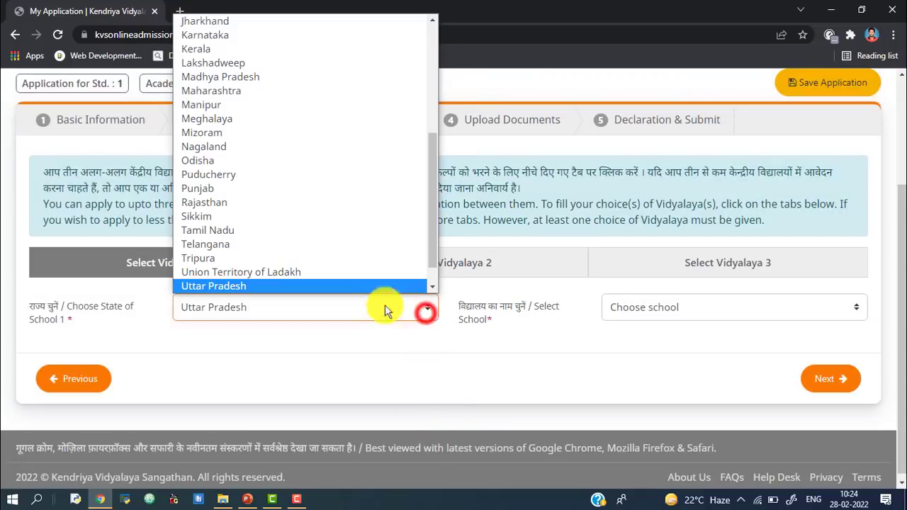
click(276, 286)
click(784, 310)
click(588, 373)
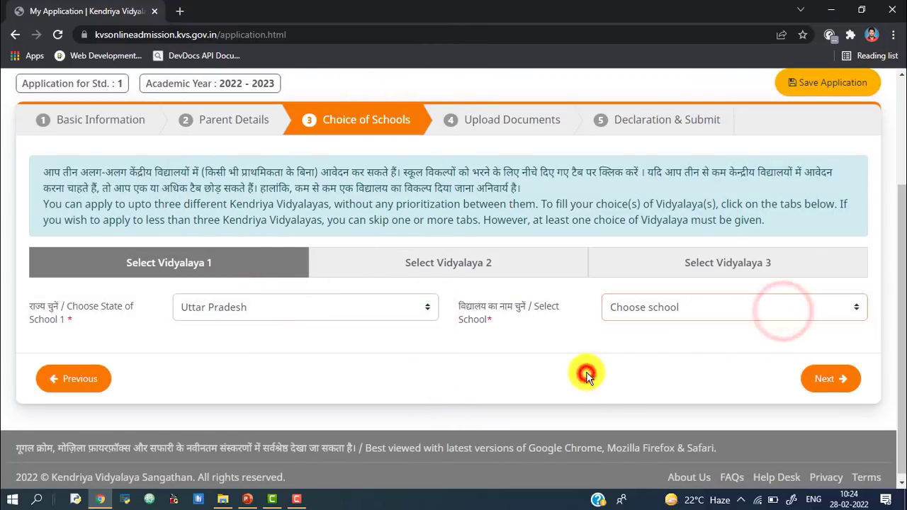
- Reselect Uttar Pradesh again, glance at the Vidyalaya 2 choice, and return to Vidyalaya 1
click(401, 307)
click(297, 283)
click(793, 304)
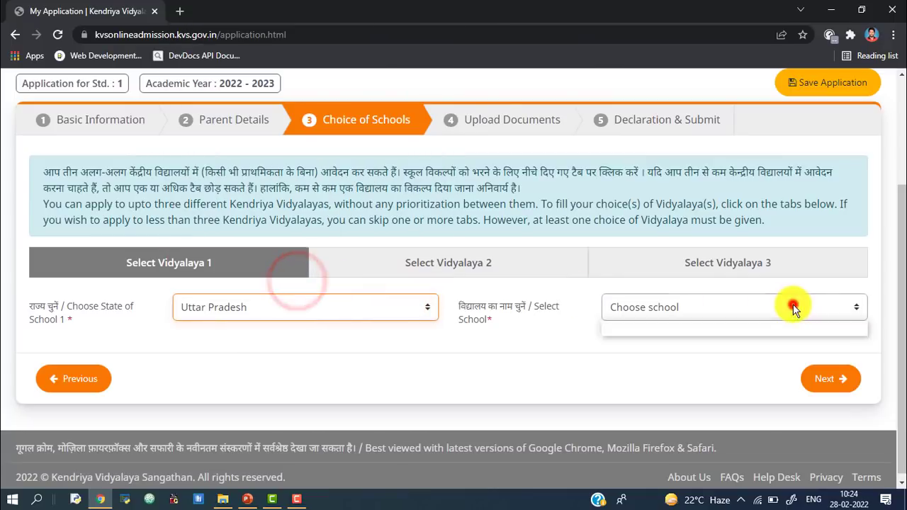
click(794, 302)
click(406, 263)
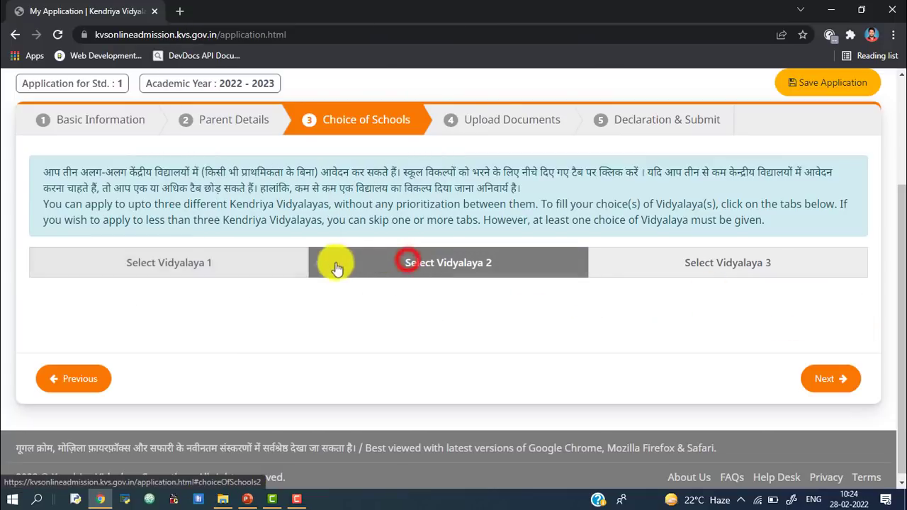
click(140, 273)
- Change the Vidyalaya 1 state to West Bengal, find no schools, and reload the page
click(364, 312)
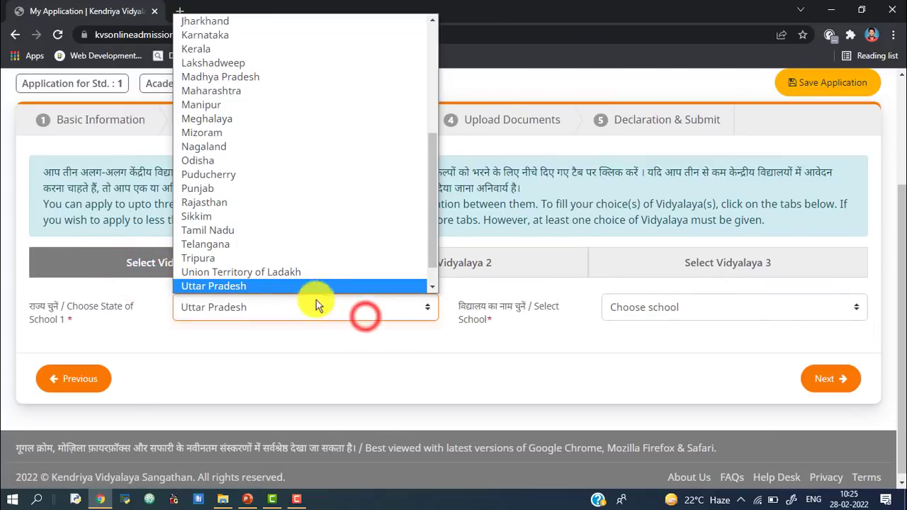
click(293, 287)
click(823, 305)
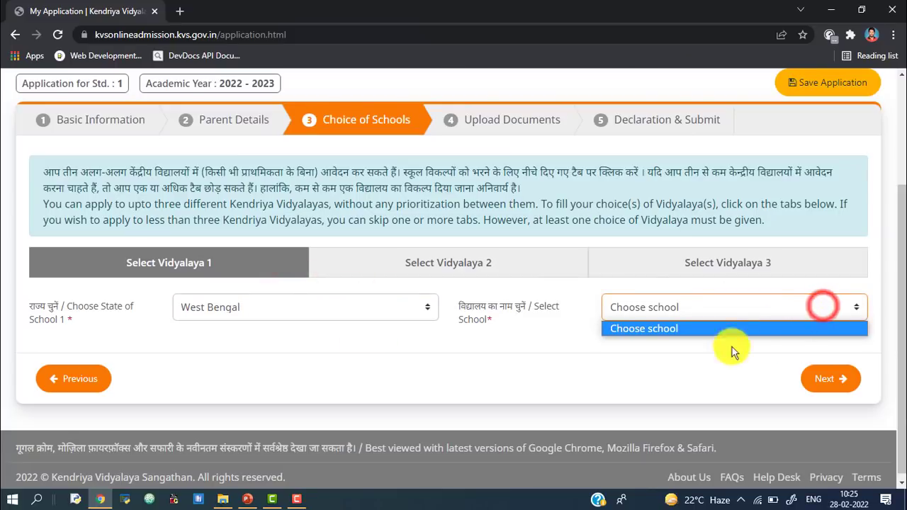
click(689, 367)
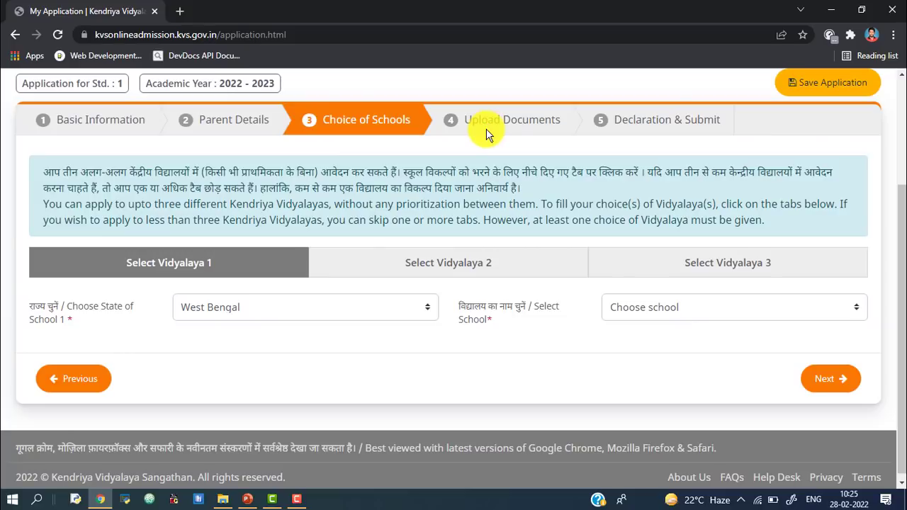
click(56, 35)
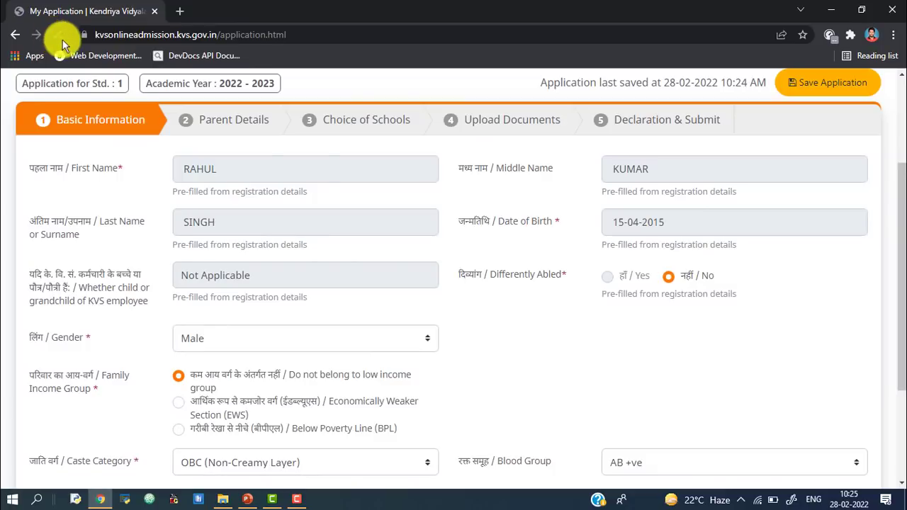
- Advance through the Parent Details step back to Choice of Schools
scroll(390, 205, down, 3)
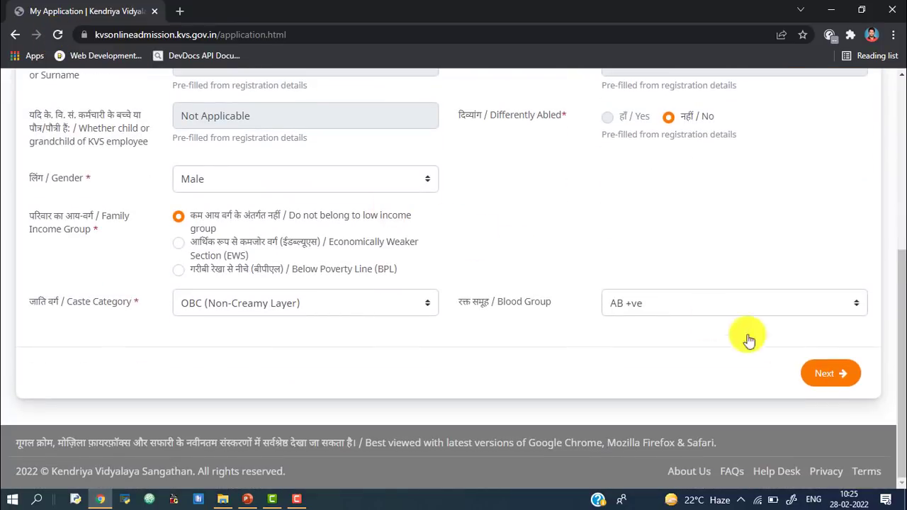
click(827, 373)
scroll(494, 323, down, 8)
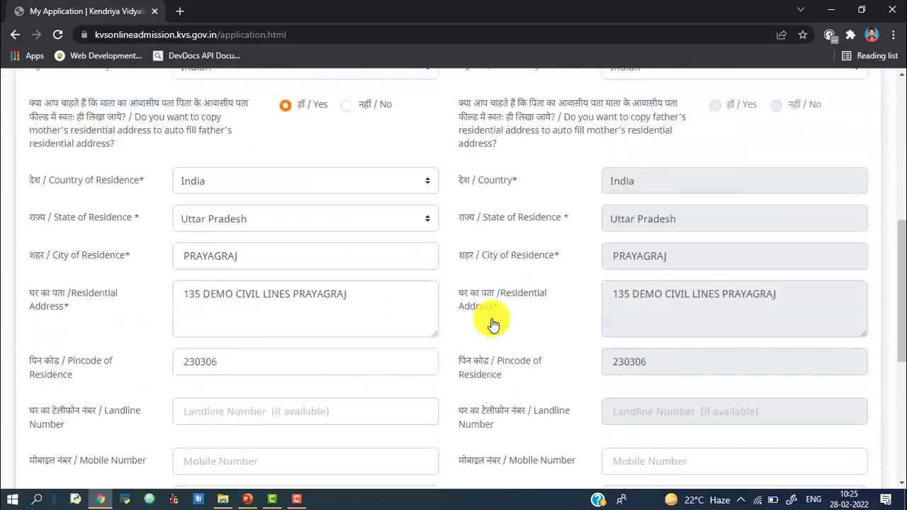
scroll(494, 324, up, 8)
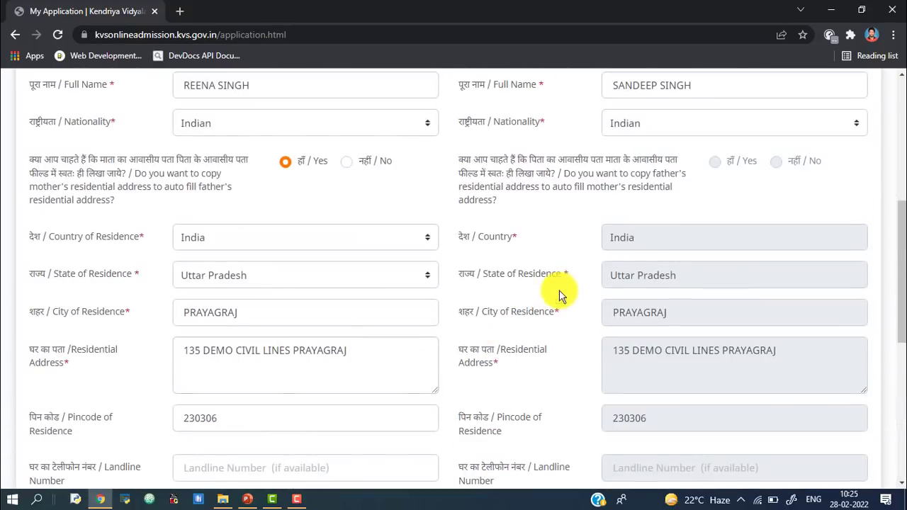
scroll(647, 253, down, 8)
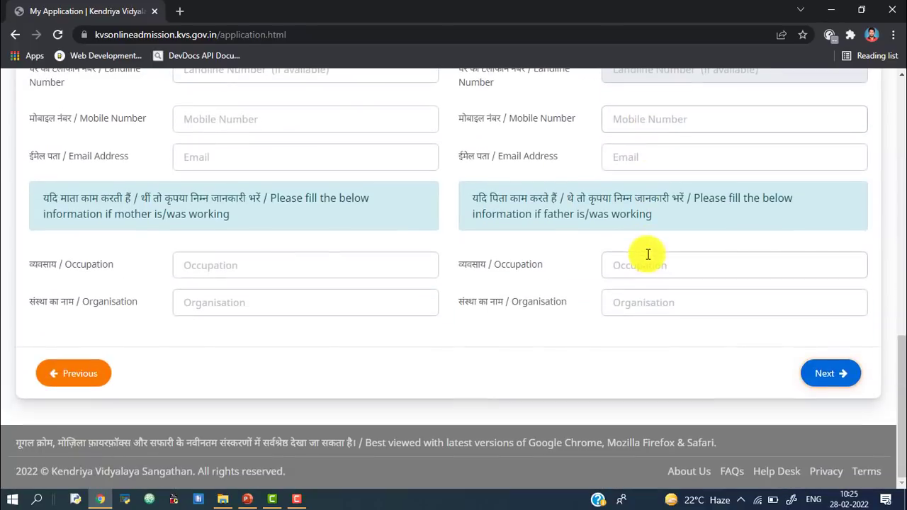
click(821, 373)
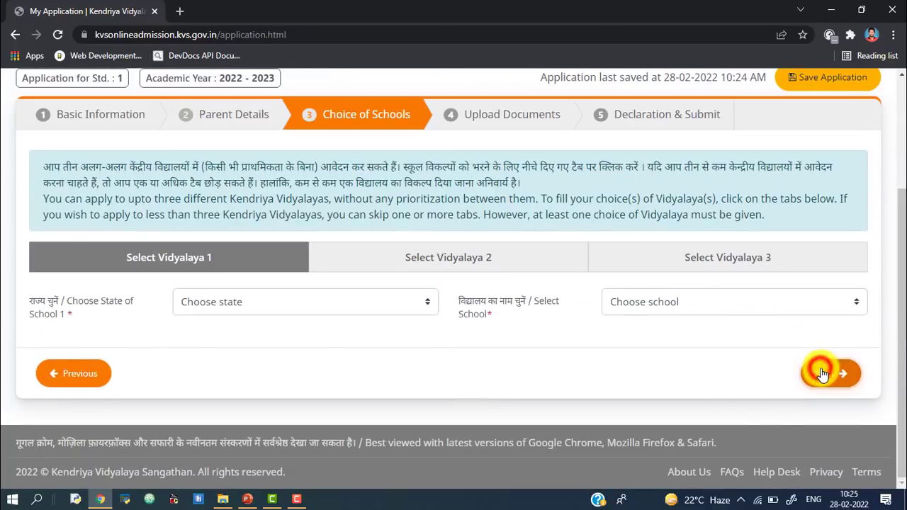
- Set Vidyalaya 1 to Uttar Pradesh and KV AMC LUCKNOW 1ST SHIFT(SHIFT I)
click(378, 307)
key(j)
key(u)
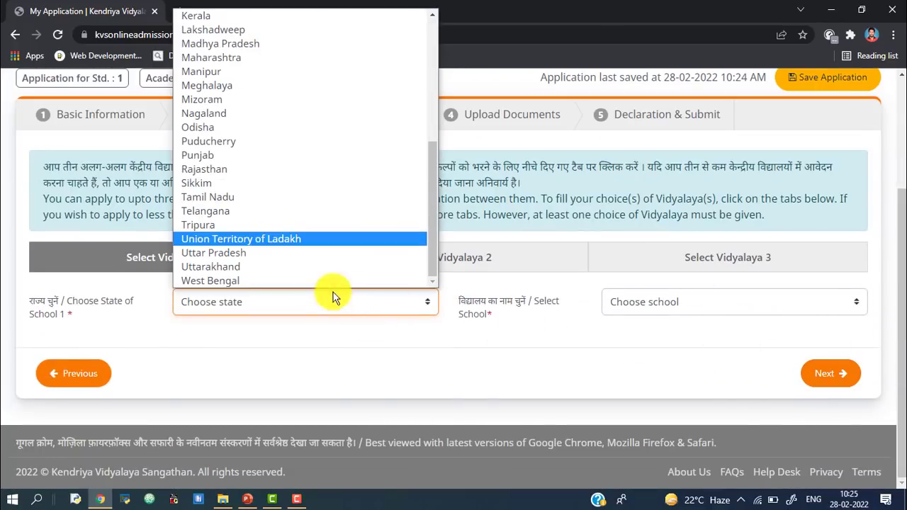
click(235, 257)
click(628, 304)
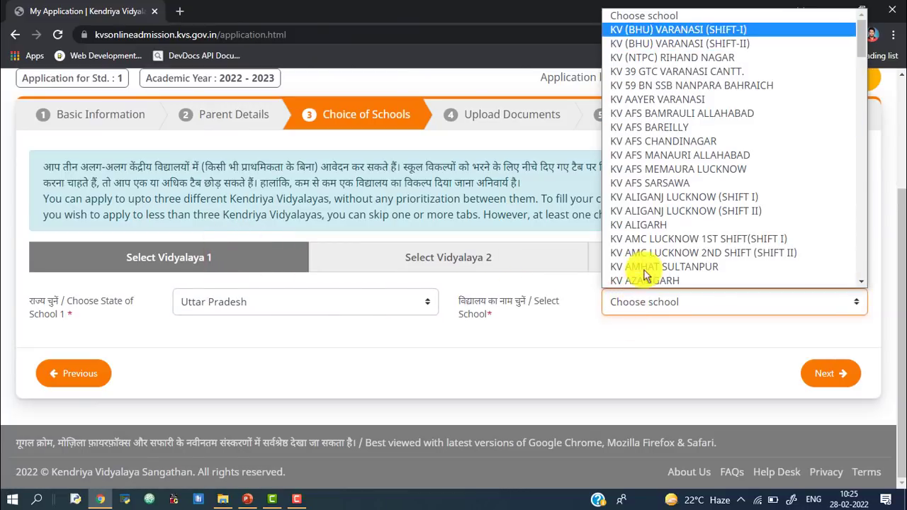
scroll(686, 174, down, 15)
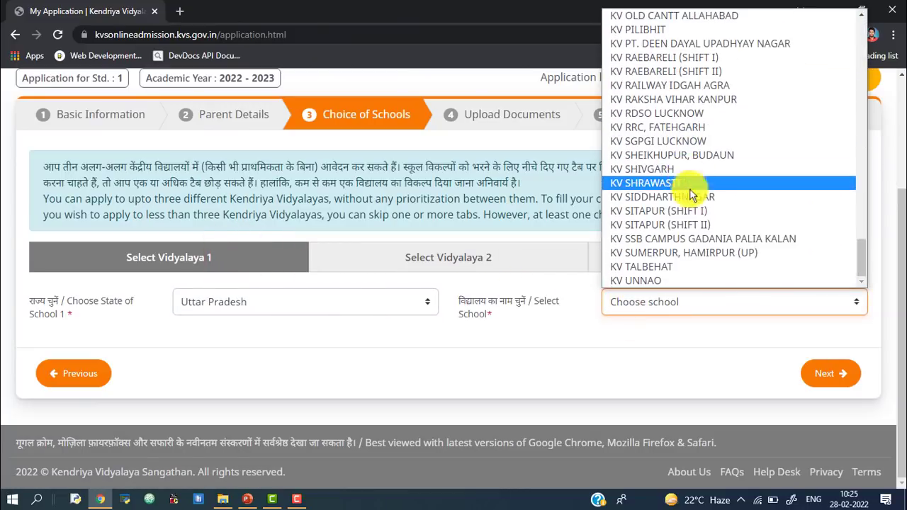
scroll(712, 280, up, 15)
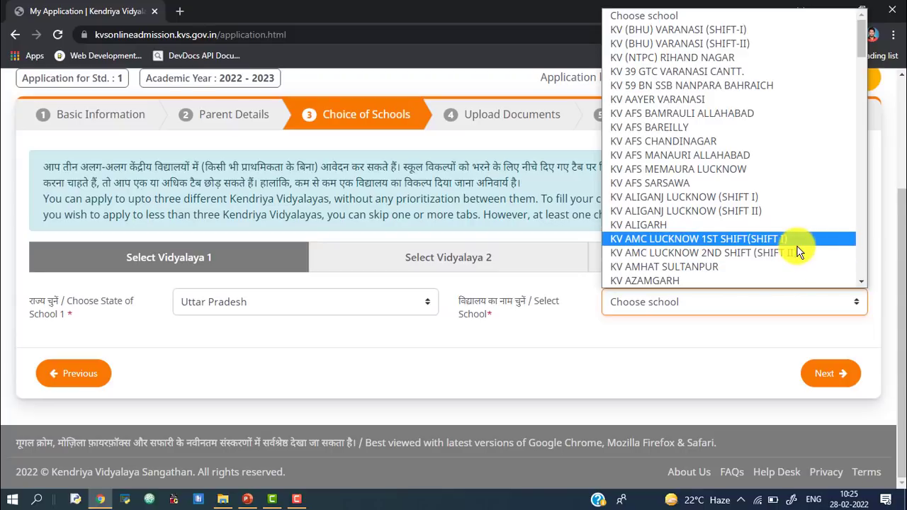
click(778, 239)
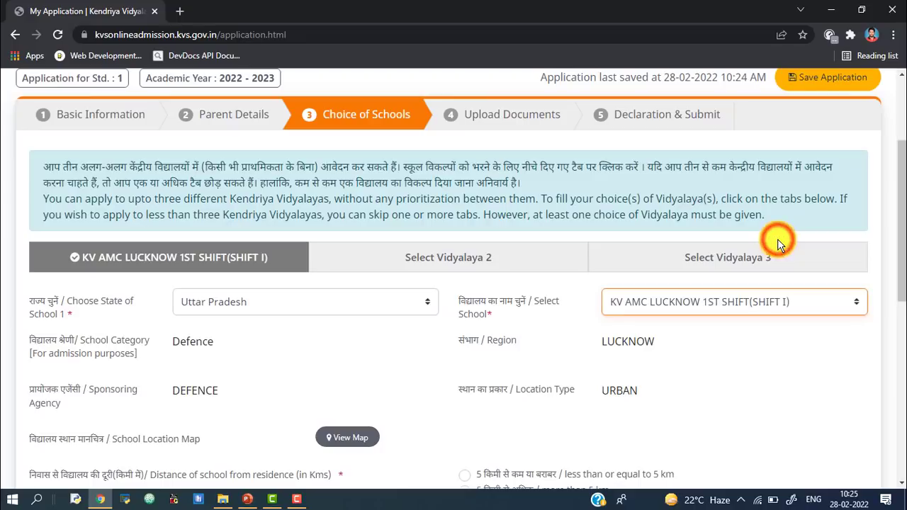
- Mark the school as 5 km or less from residence, after briefly trying more than 5 km
click(783, 367)
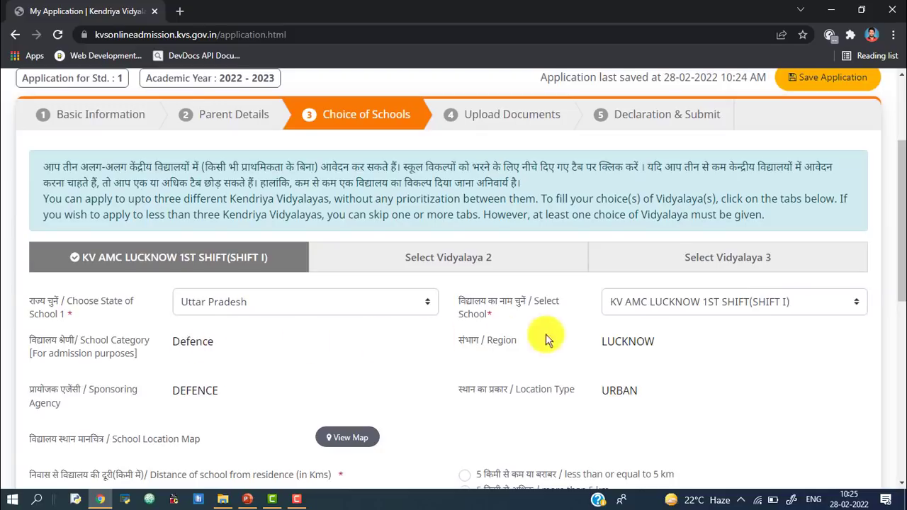
scroll(603, 336, down, 1)
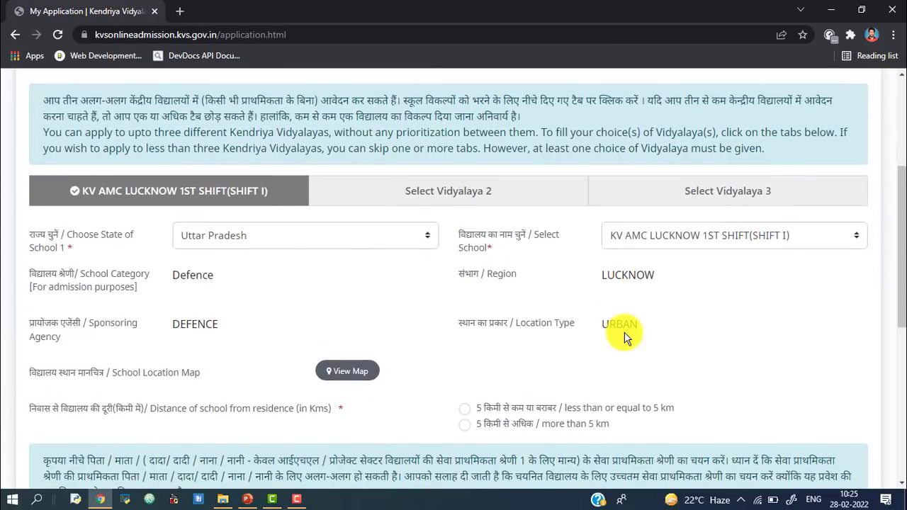
scroll(625, 338, down, 1)
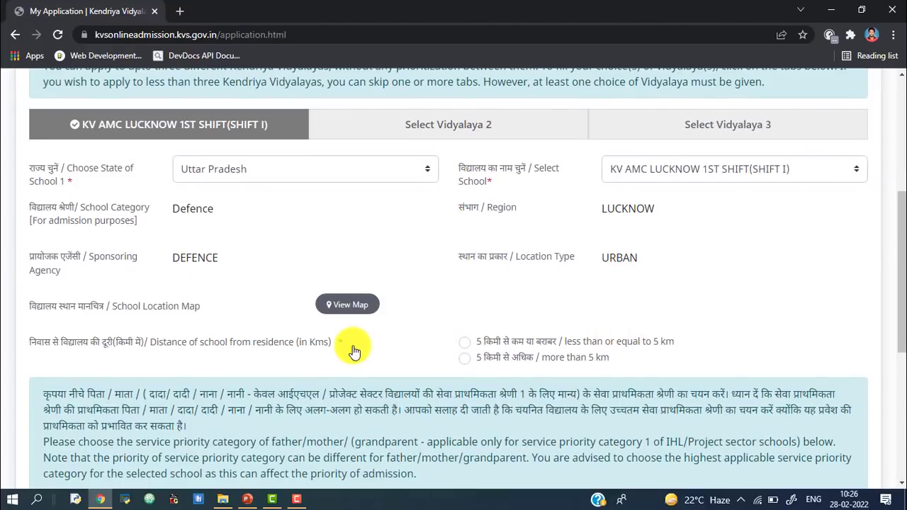
click(466, 344)
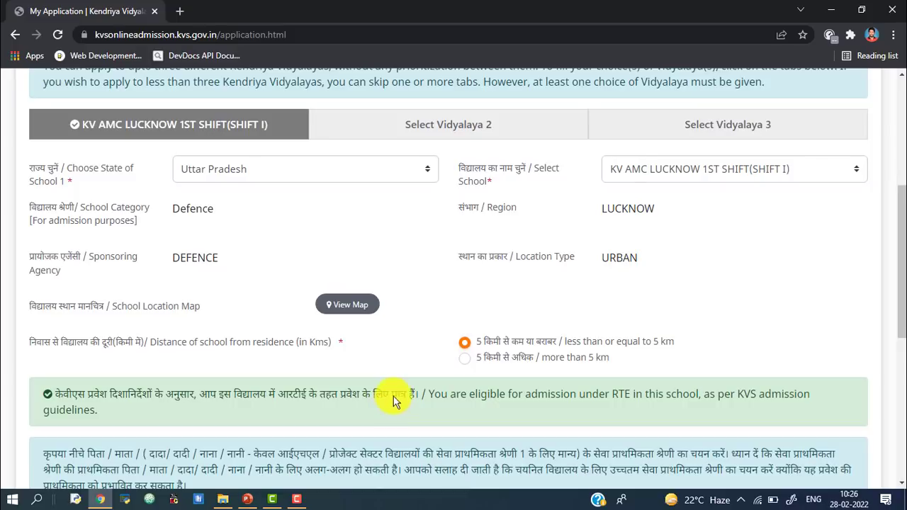
scroll(446, 274, down, 2)
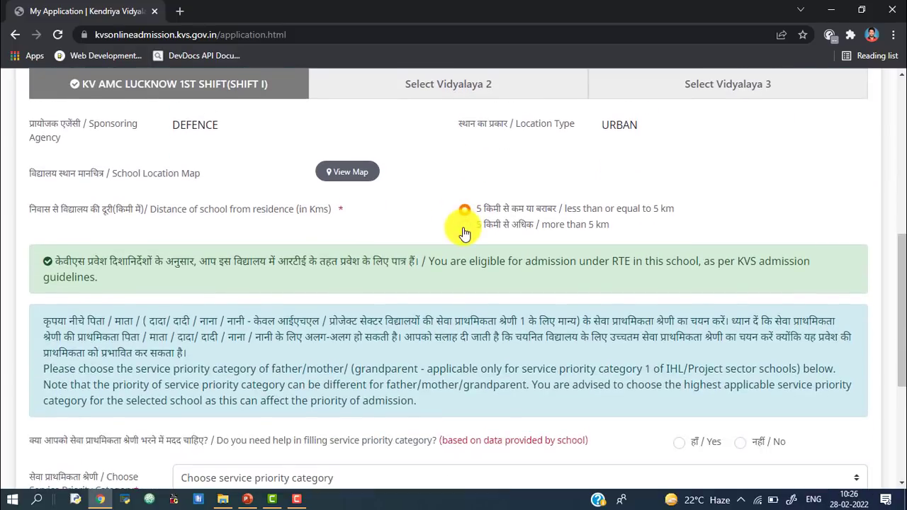
click(464, 229)
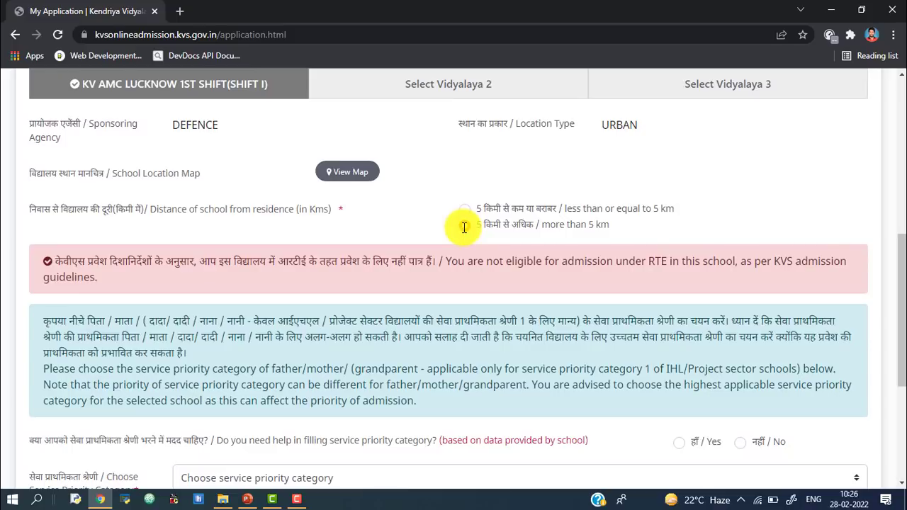
click(463, 227)
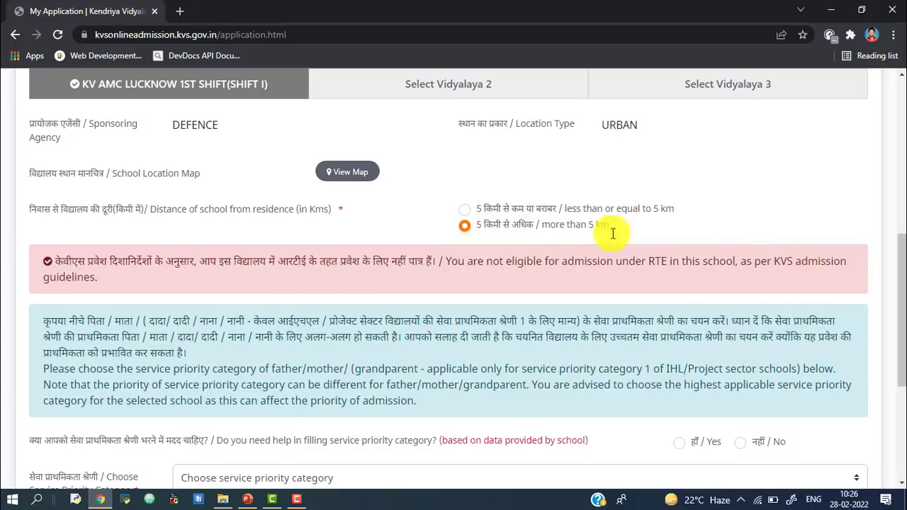
click(466, 210)
scroll(609, 284, up, 3)
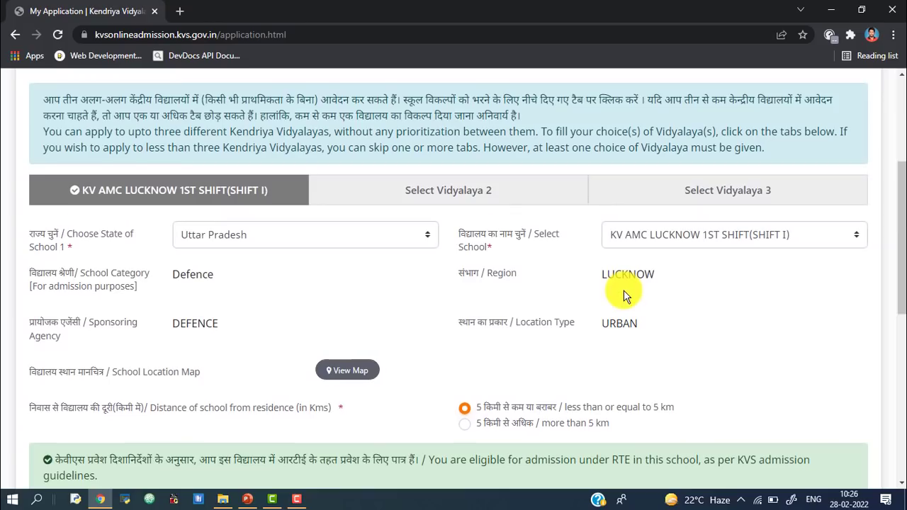
scroll(625, 296, down, 5)
scroll(624, 296, up, 1)
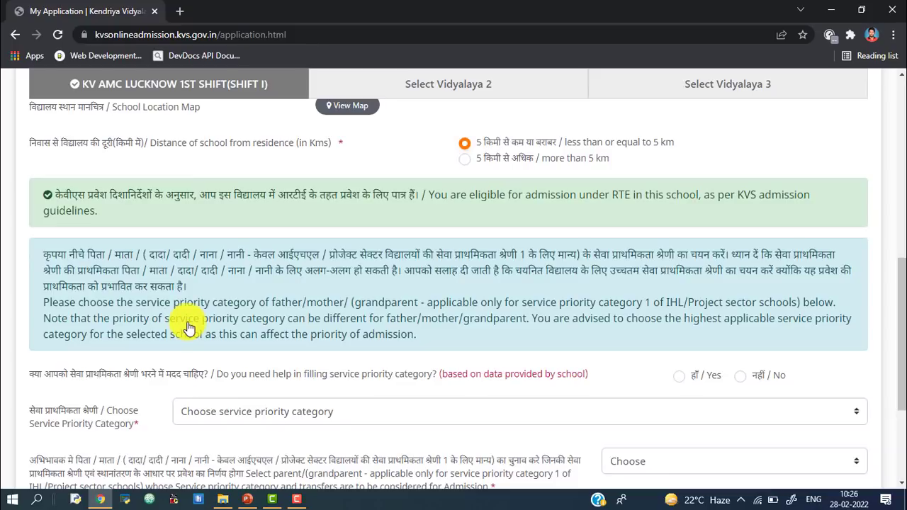
scroll(187, 327, down, 1)
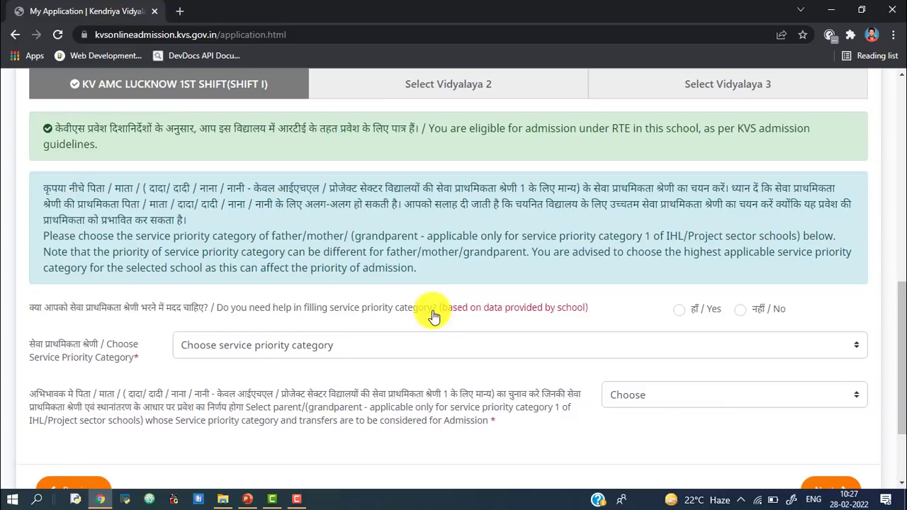
- Request category help, then set employer to BSNL with Serving (Permanent employee) status
click(679, 309)
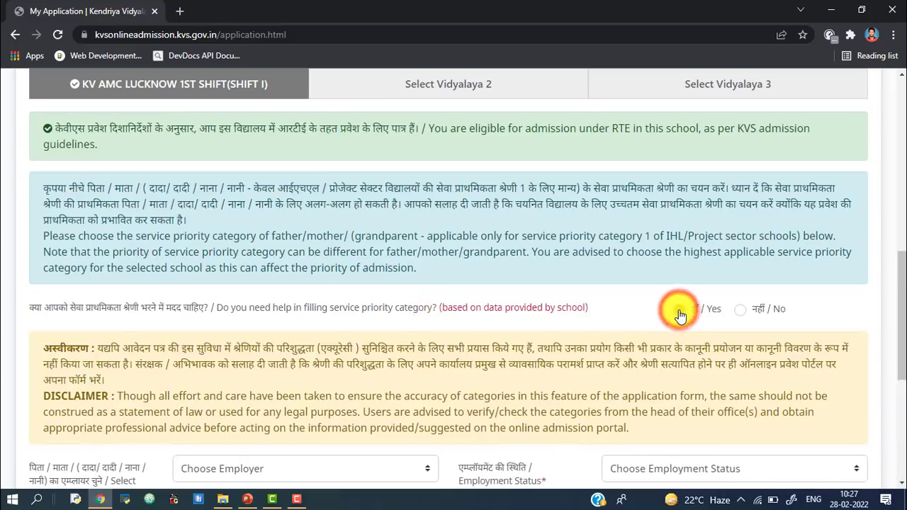
scroll(435, 274, down, 3)
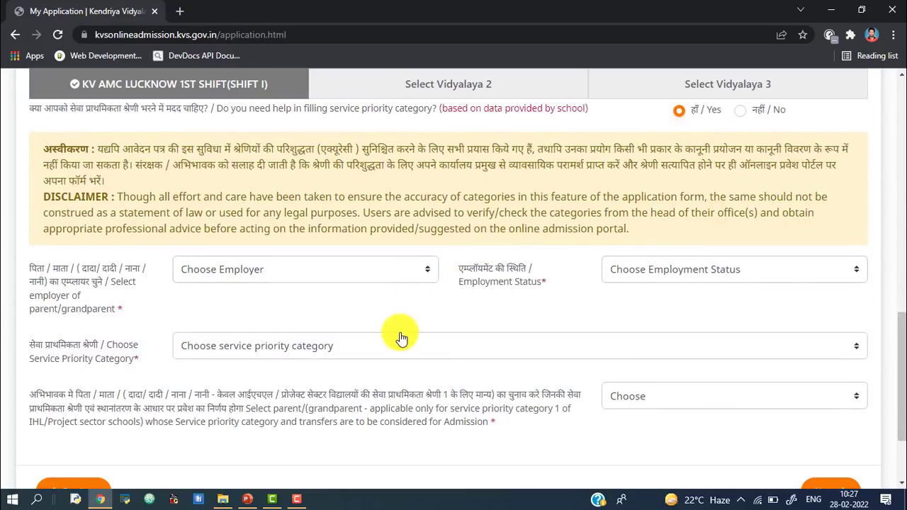
scroll(401, 338, up, 1)
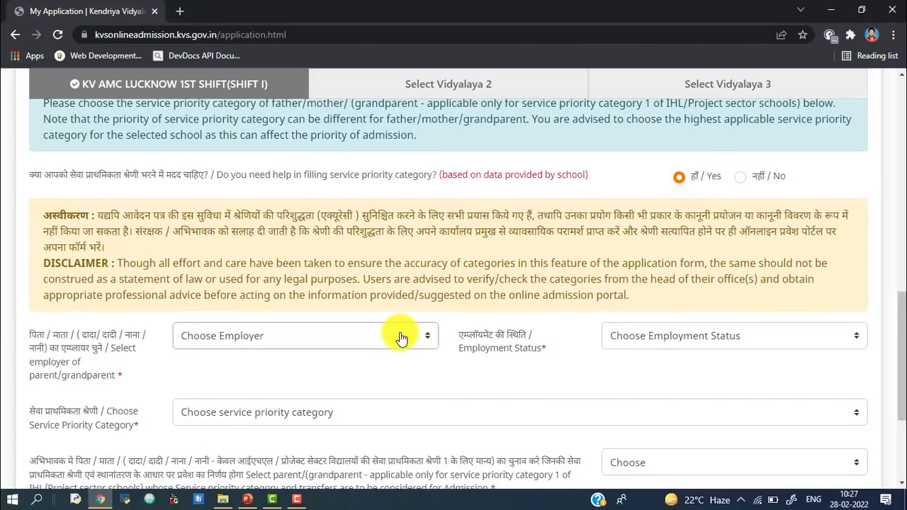
click(425, 335)
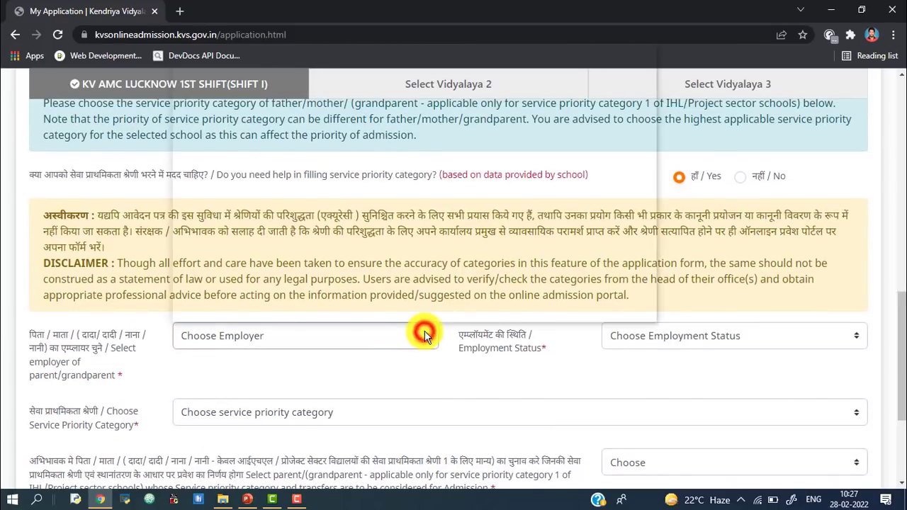
key(Up)
key(Up)
key(Up)
key(Up)
key(Up)
key(Up)
key(Up)
key(Up)
key(Down)
key(Up)
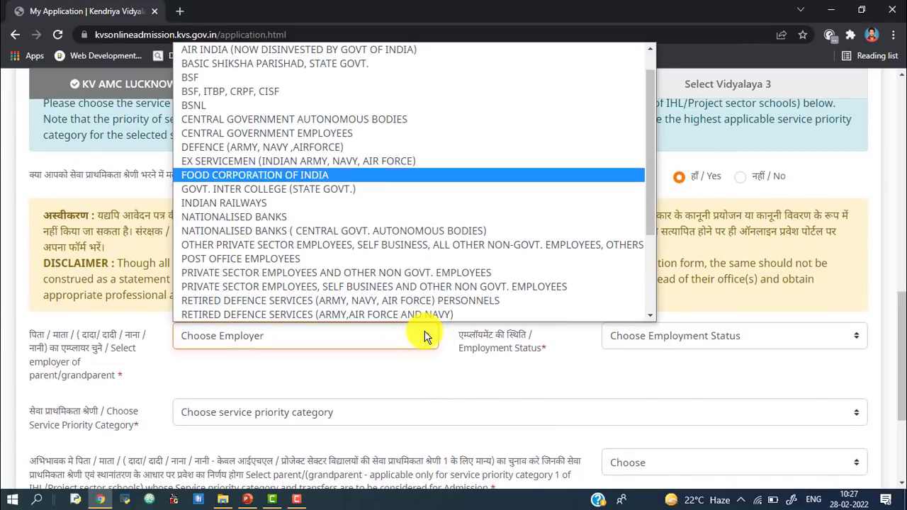
key(Up)
key(Up)
key(Up)
key(Up)
key(Down)
key(Down)
key(Down)
click(188, 104)
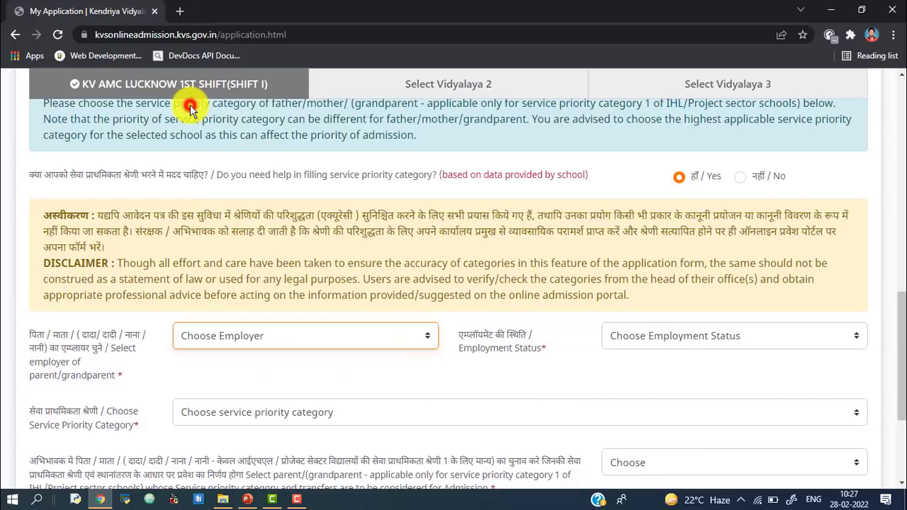
click(679, 335)
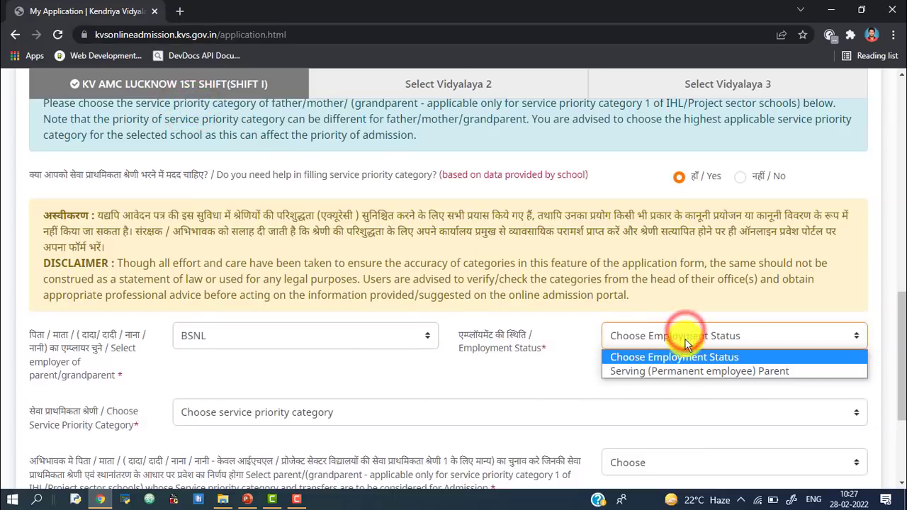
click(680, 372)
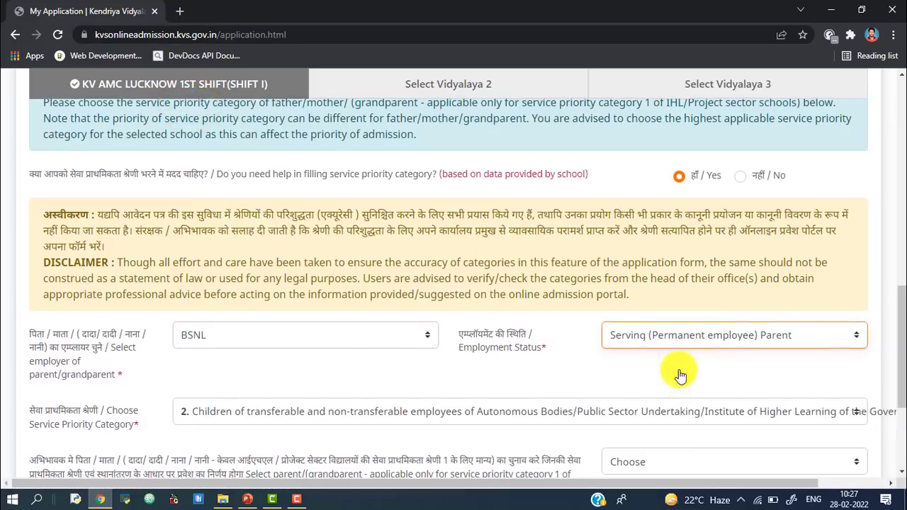
- Change the employer to BASIC SHIKSHA PARISHAD, STATE GOVT. and review its status options
scroll(679, 374, down, 2)
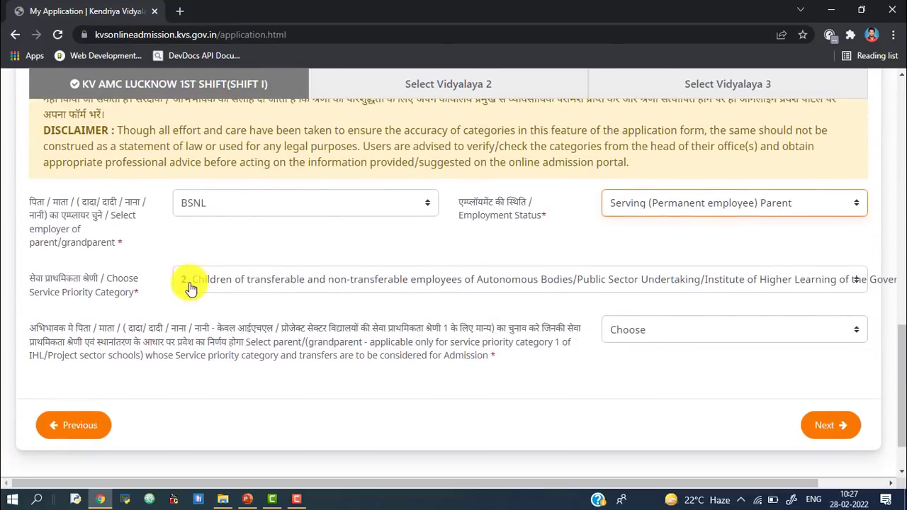
click(428, 203)
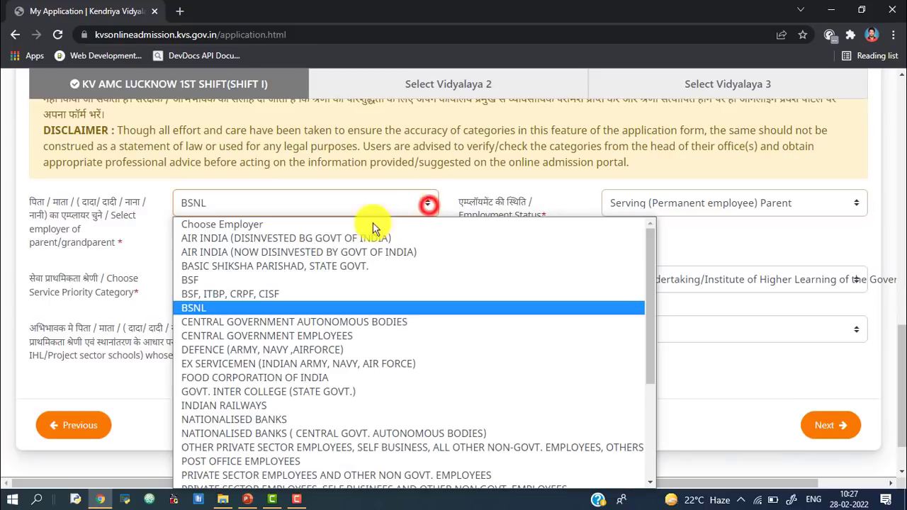
click(278, 268)
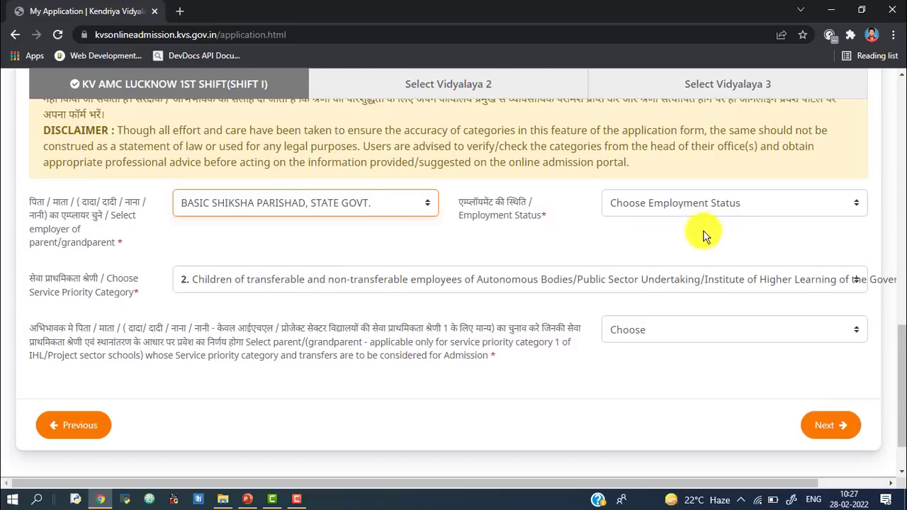
click(634, 203)
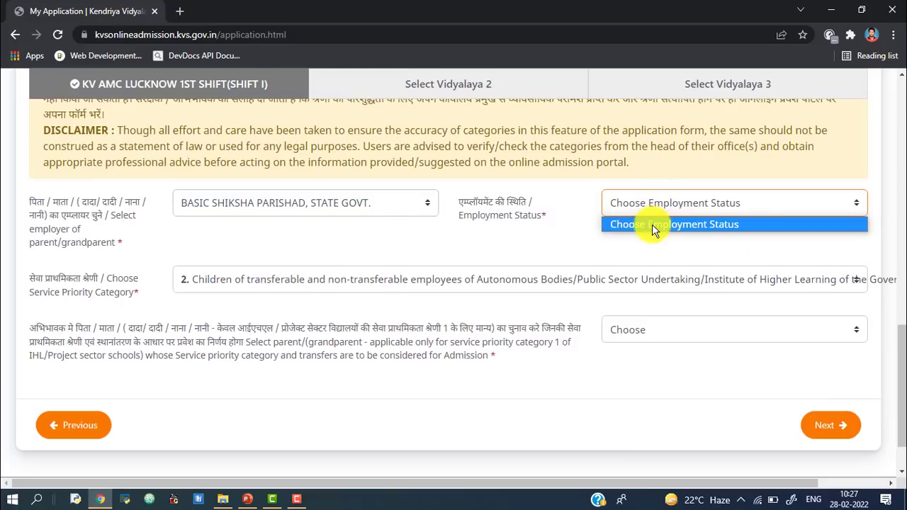
click(713, 203)
click(713, 203)
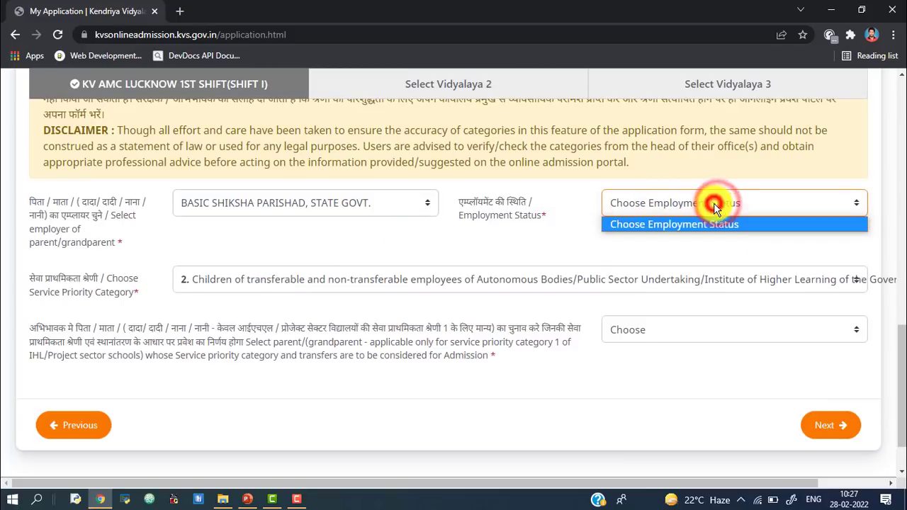
click(680, 230)
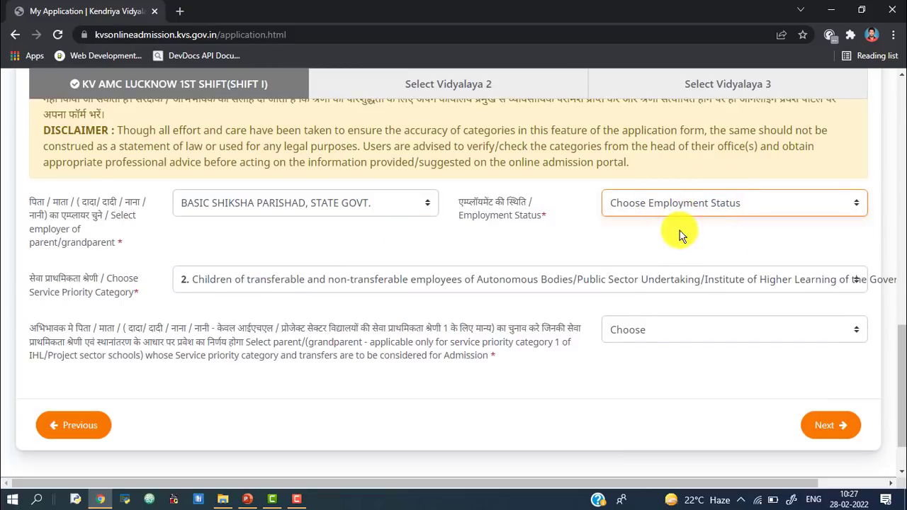
click(415, 204)
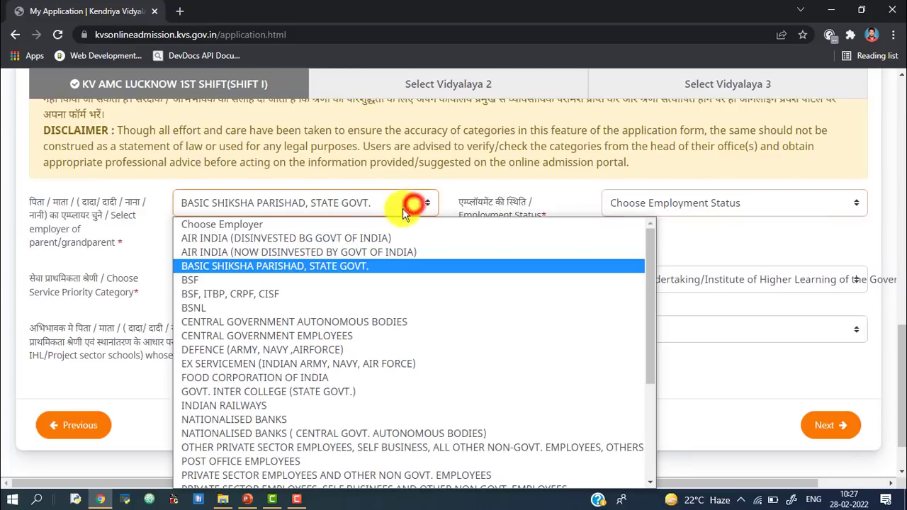
click(274, 264)
click(669, 205)
click(660, 240)
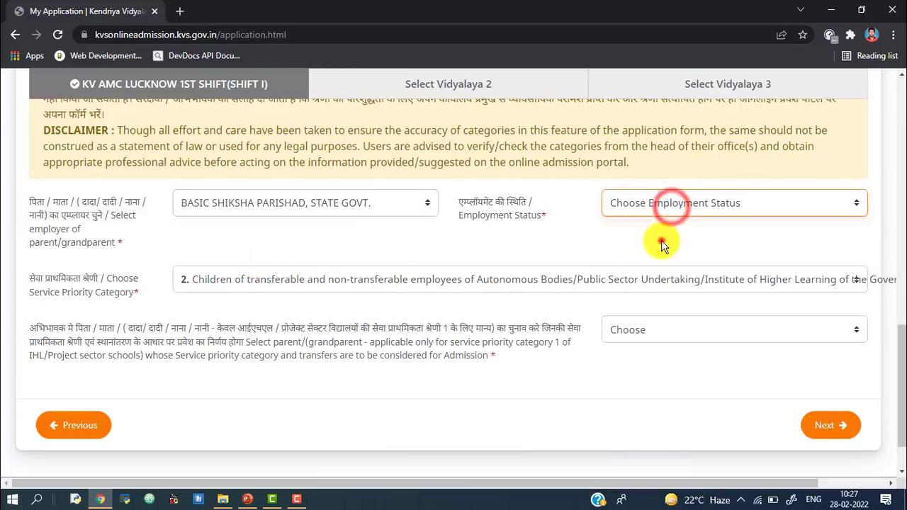
- Set employer to GOVT. INTER COLLEGE (STATE GOVT.) with Serving (Permanent employee) Parent status
click(383, 203)
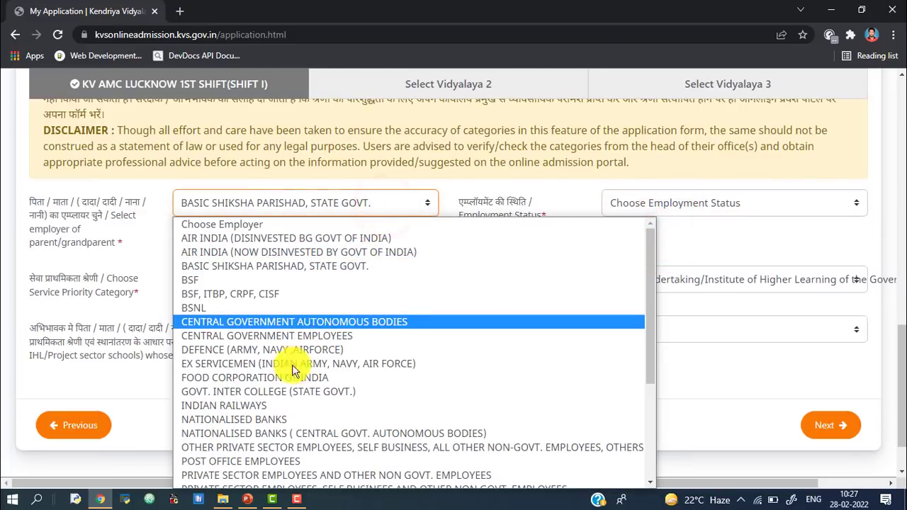
click(277, 394)
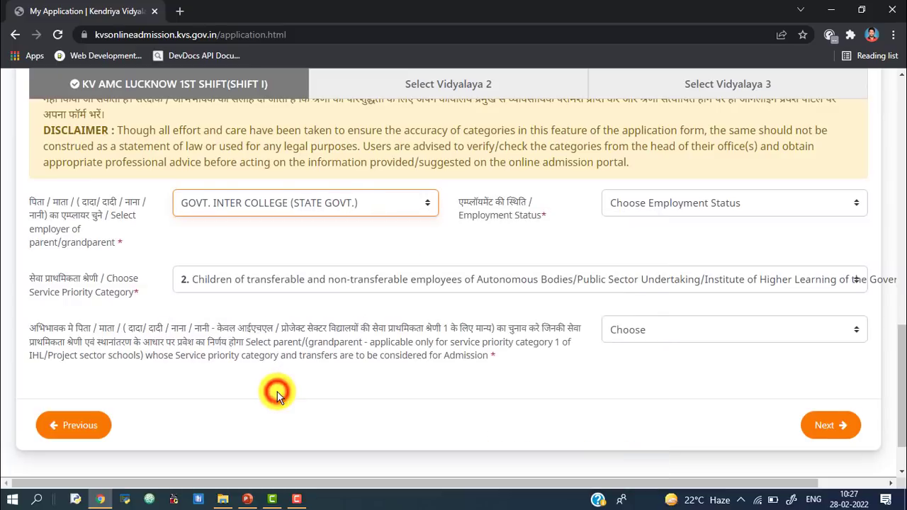
click(723, 195)
click(710, 238)
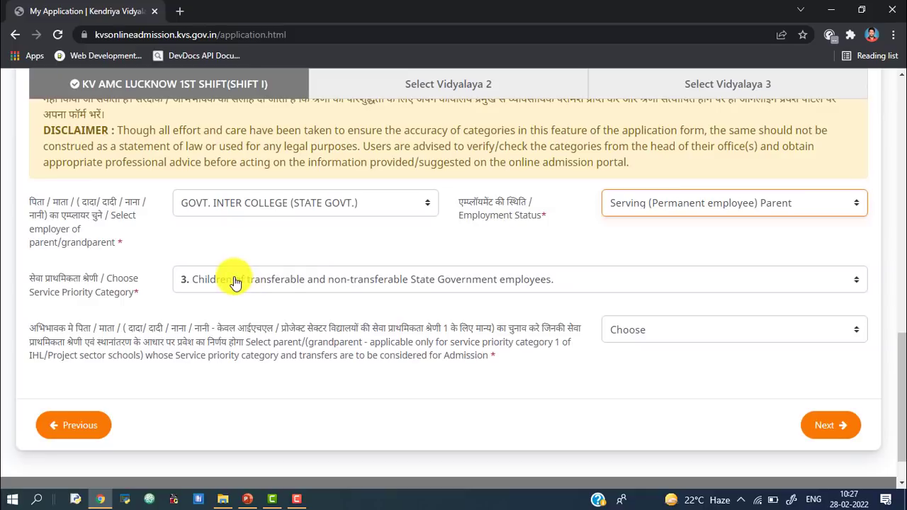
- Set employer to SELF EMPLOYED, BUSINESS etc. with employment status NA
click(416, 204)
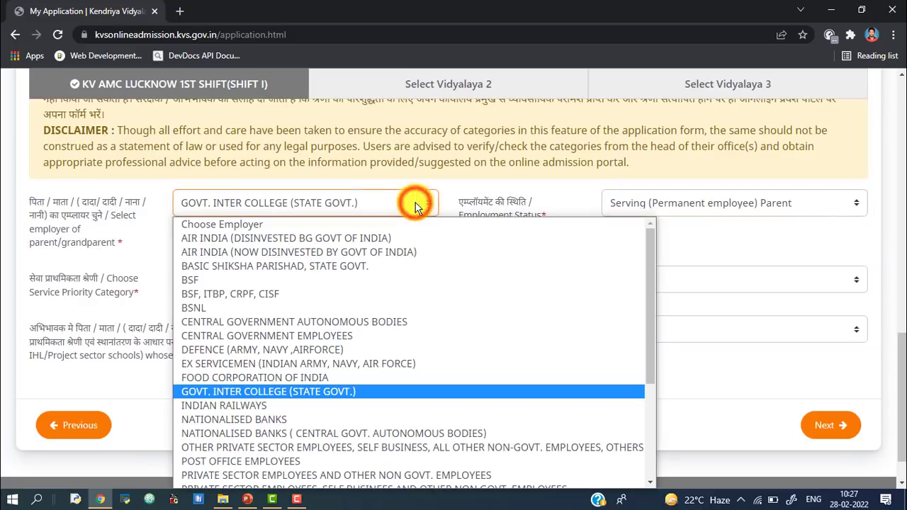
scroll(253, 411, down, 3)
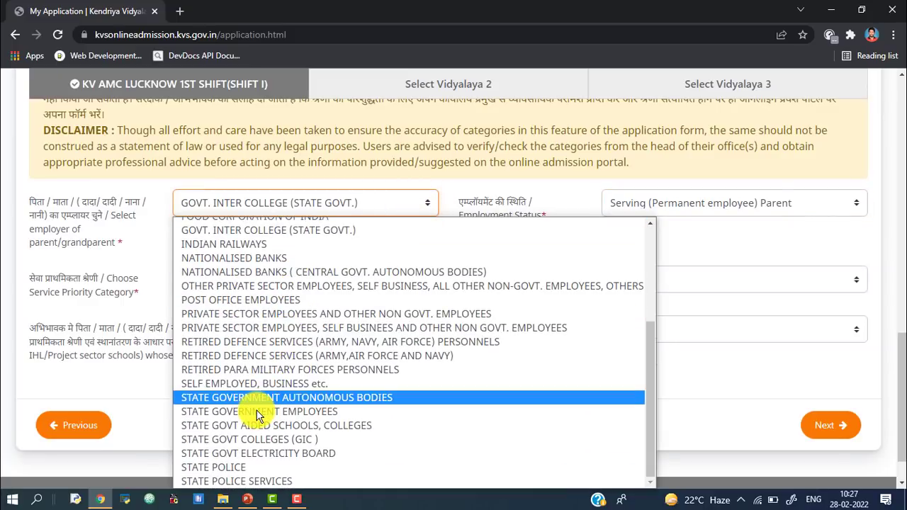
click(243, 383)
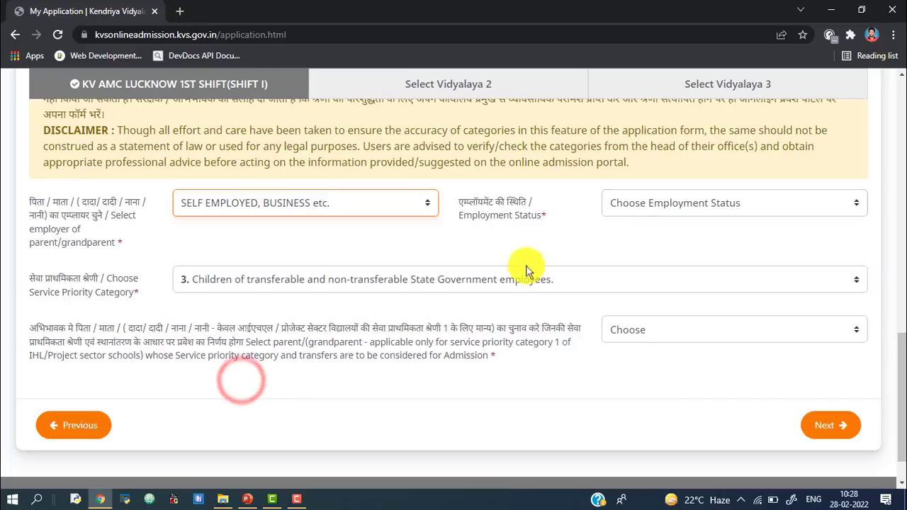
click(684, 205)
click(640, 234)
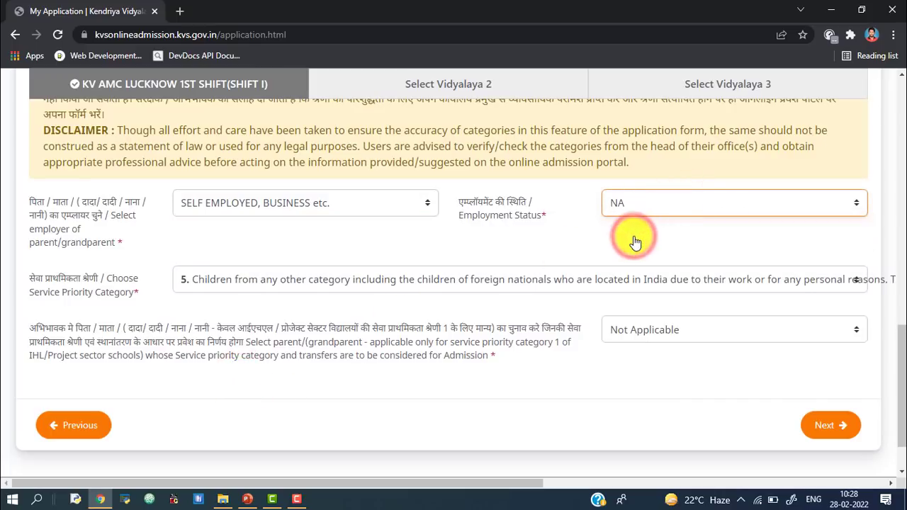
- Keep the employer unchanged and answer No to help with the service priority category
click(419, 204)
key(Down)
key(Down)
key(Down)
key(Down)
key(Down)
key(Down)
key(Down)
key(Down)
key(Down)
key(Down)
key(Down)
key(Down)
key(Down)
key(Down)
key(Down)
key(Down)
key(Down)
key(Down)
key(Down)
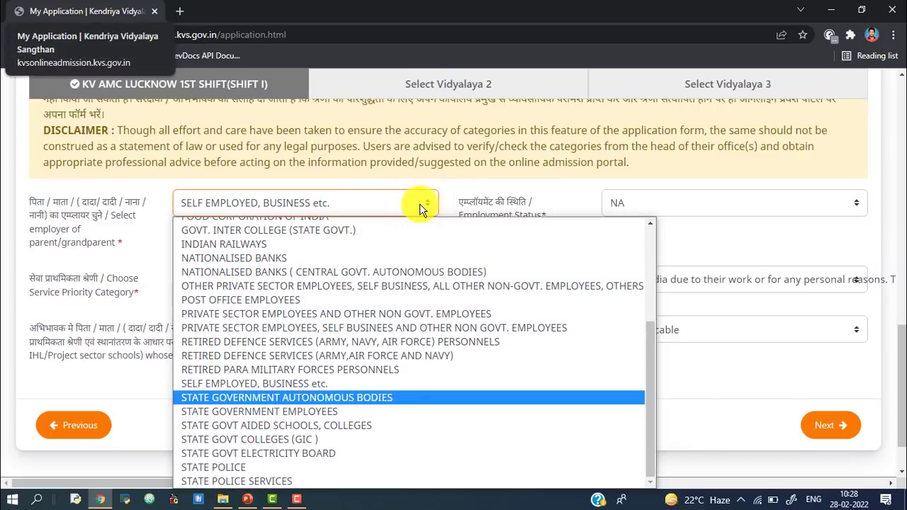
key(Up)
key(Up)
key(Up)
key(Up)
key(Down)
key(Down)
key(Down)
key(Up)
key(Up)
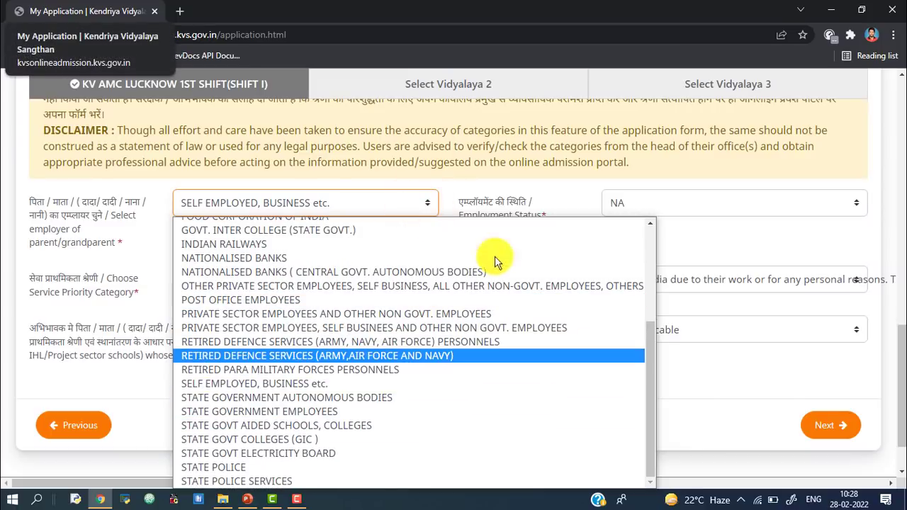
click(655, 369)
drag(655, 367, 655, 239)
click(689, 239)
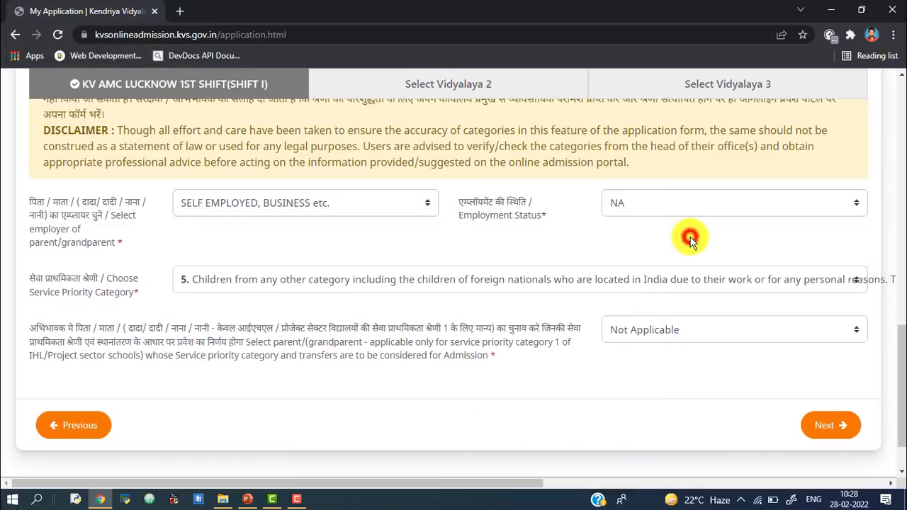
scroll(709, 243, up, 3)
click(741, 244)
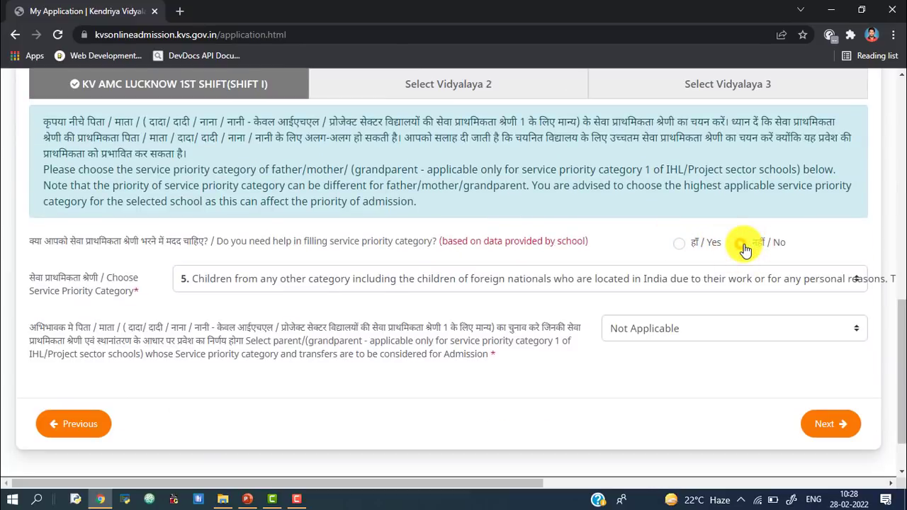
click(213, 282)
- Pick service priority category 1, children of central government employees and ex-servicemen
scroll(215, 290, up, 3)
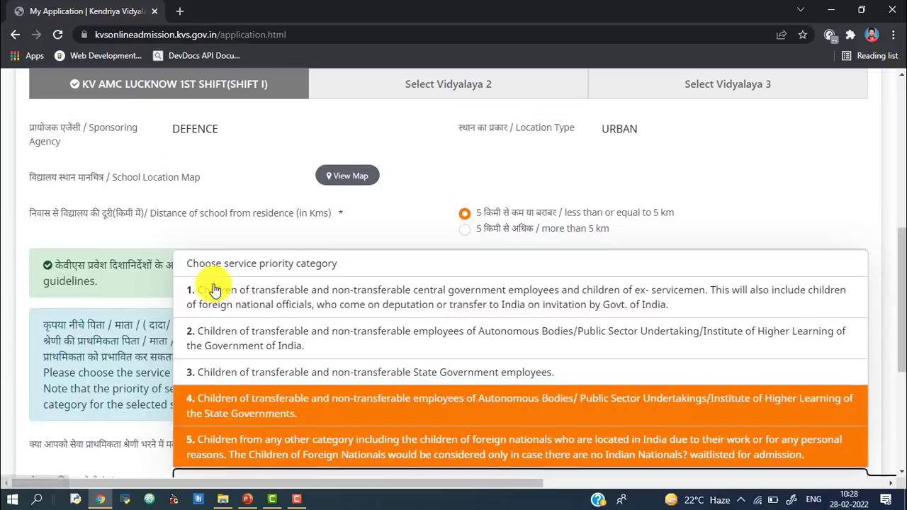
scroll(212, 263, up, 2)
scroll(213, 284, down, 4)
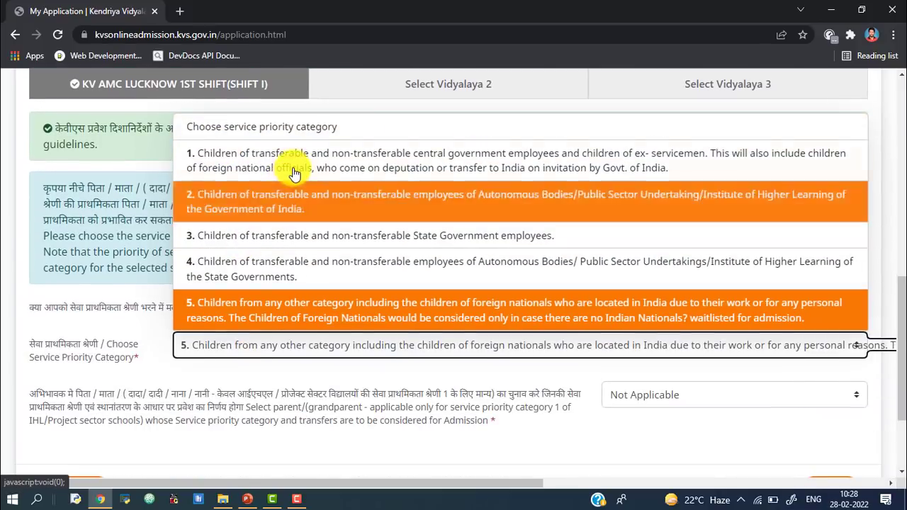
click(295, 174)
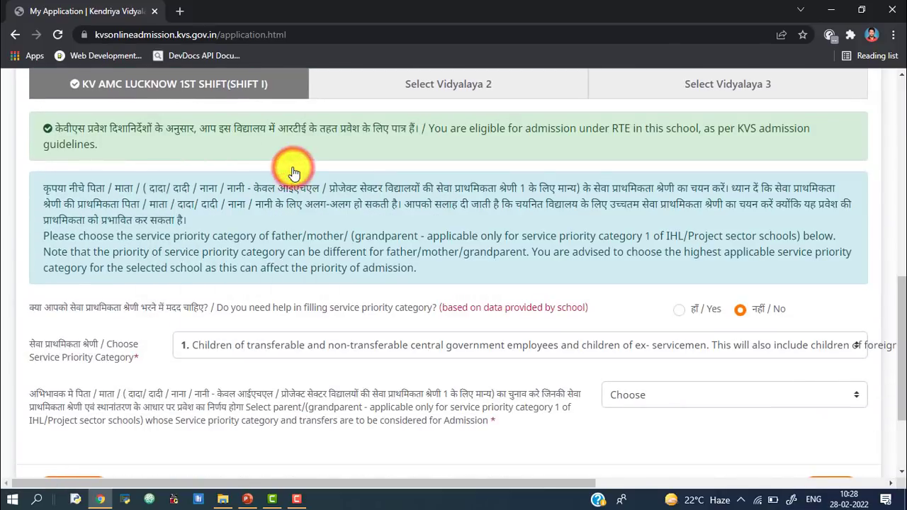
scroll(149, 270, down, 1)
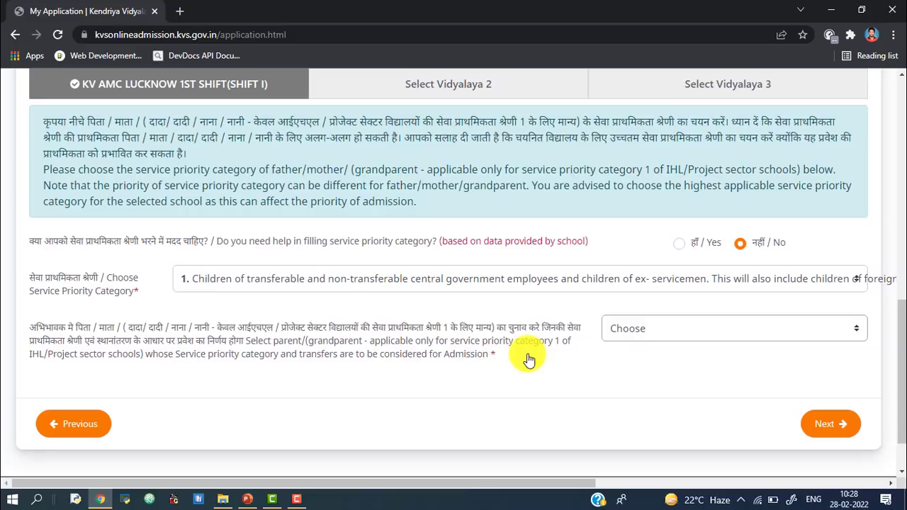
- Select Father as the parent considered and answer Yes to transfer in the last 7 years
click(659, 333)
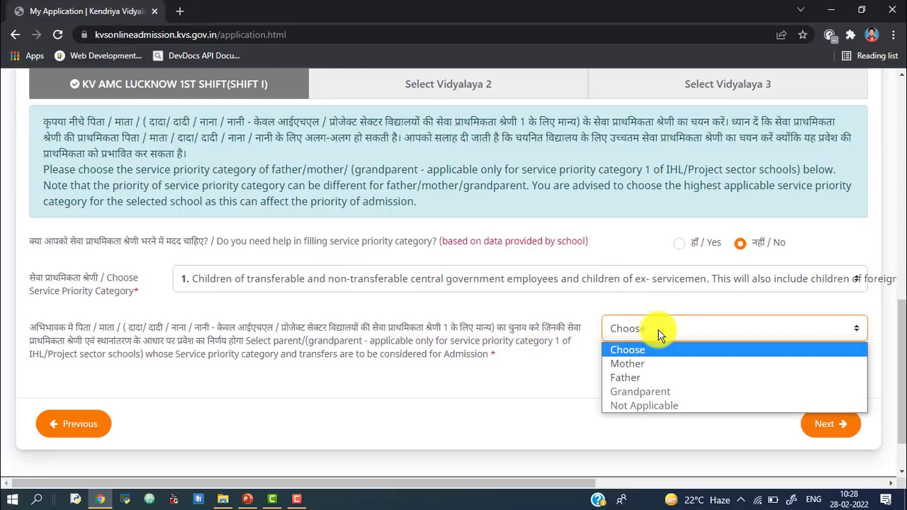
click(630, 377)
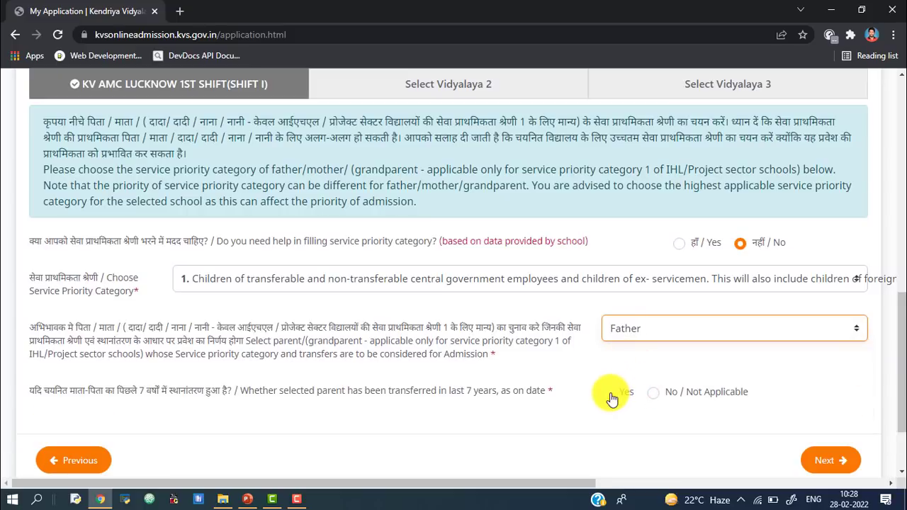
click(656, 395)
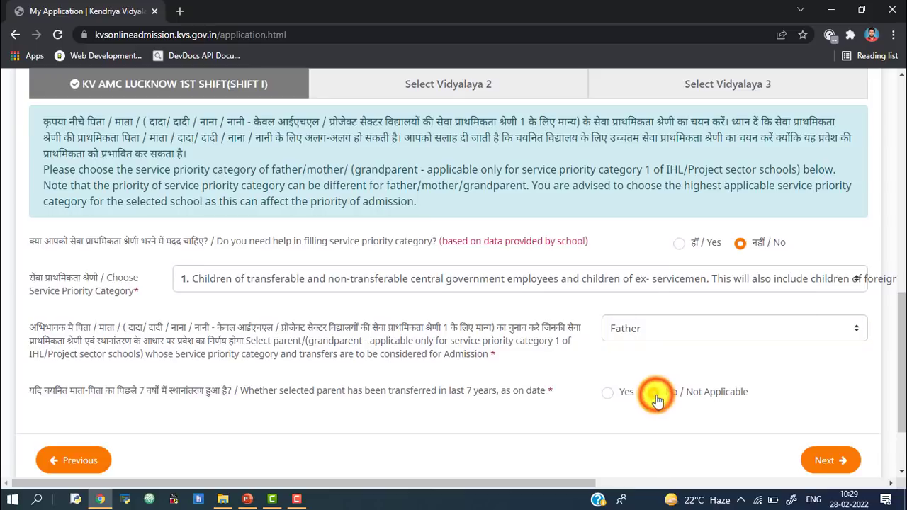
click(607, 394)
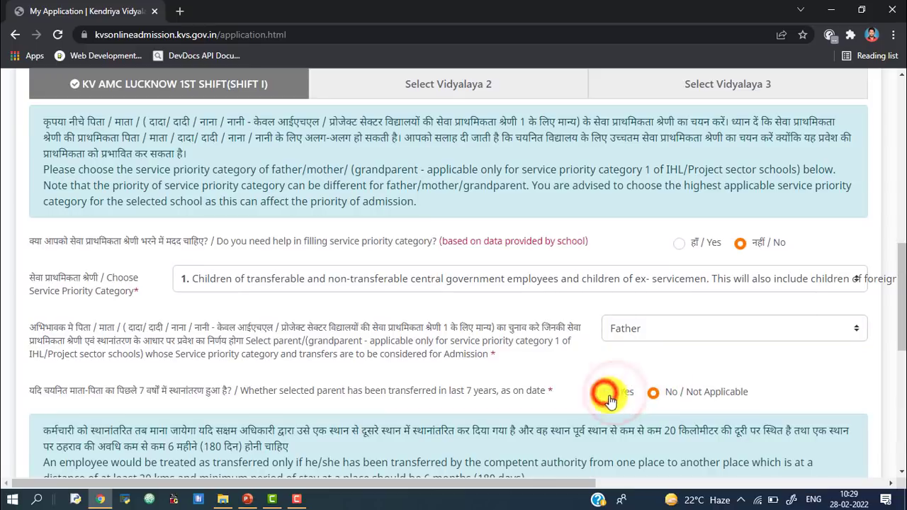
- Look over the transfer office and date fields, then switch the answer to No / Not Applicable
scroll(638, 411, down, 3)
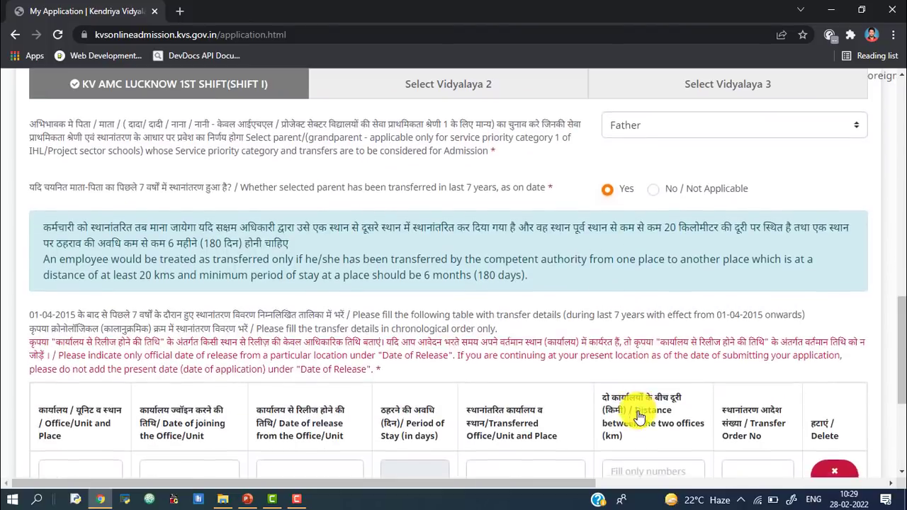
scroll(638, 415, down, 3)
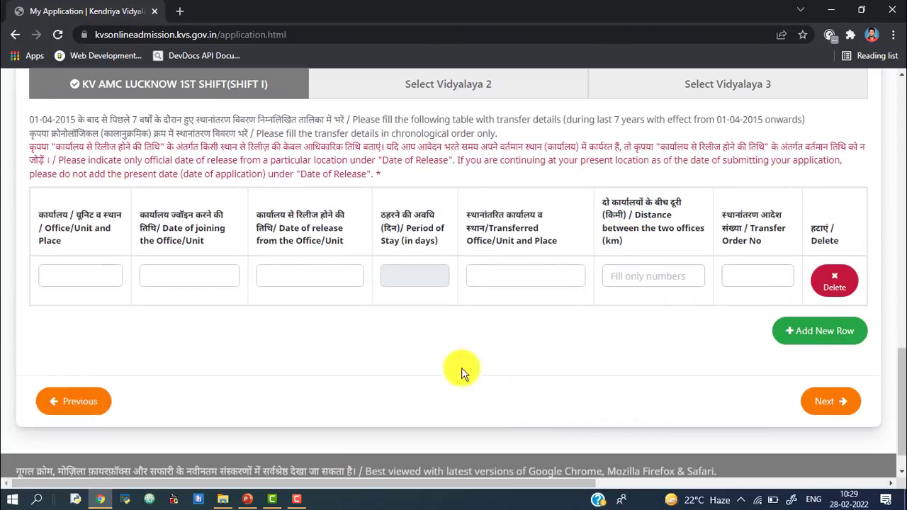
click(88, 278)
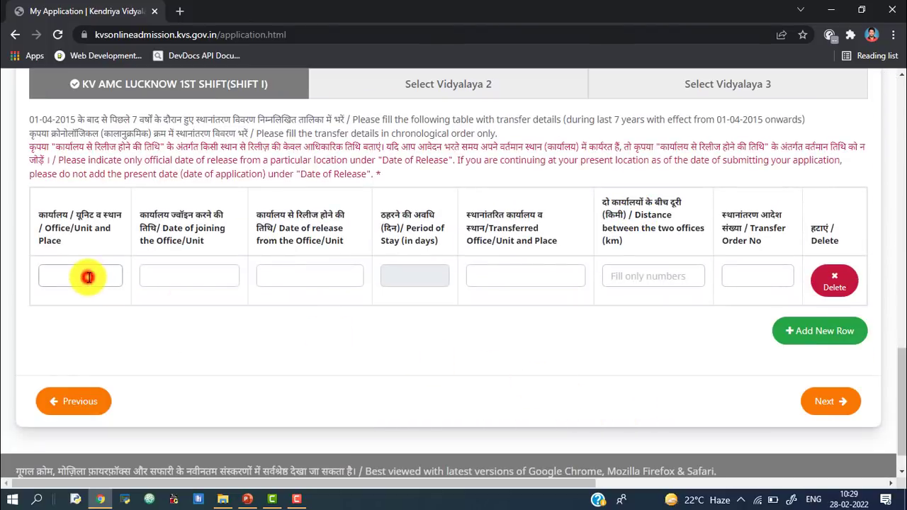
click(217, 275)
click(300, 277)
click(503, 275)
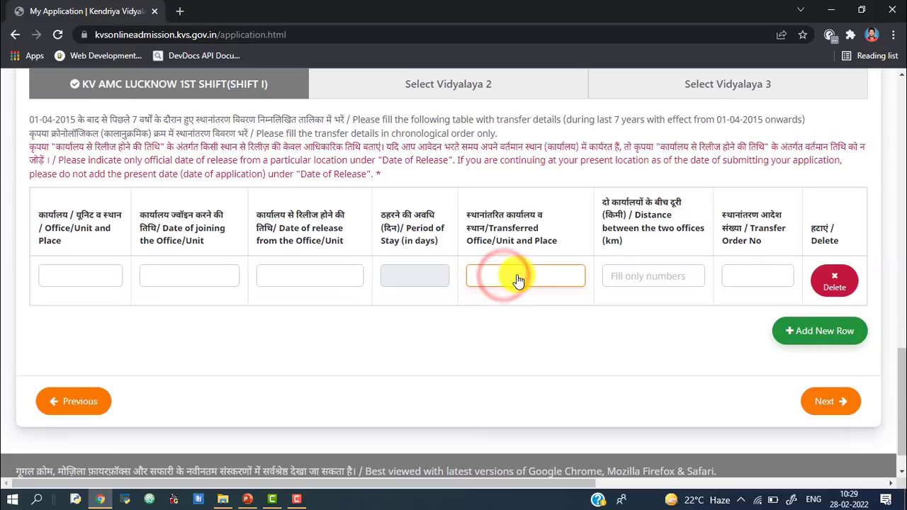
scroll(516, 275, up, 4)
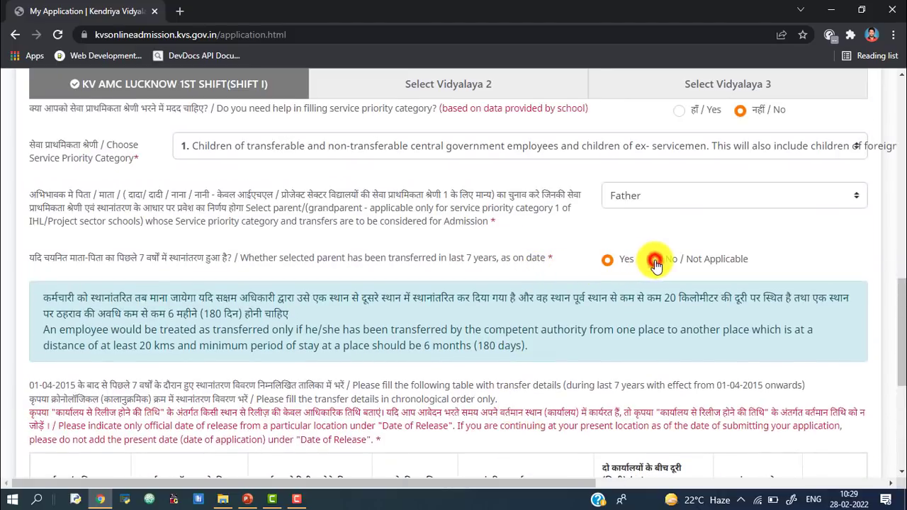
click(655, 260)
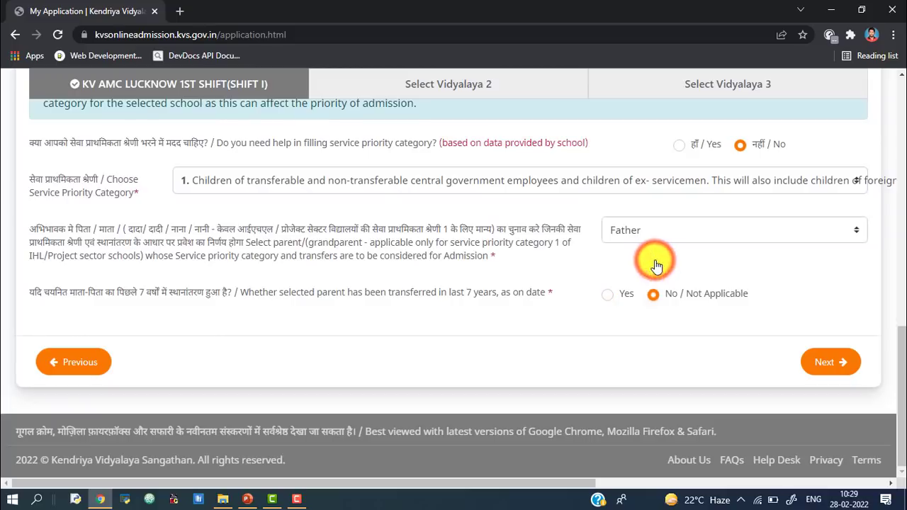
- Save the application and dismiss the Done! confirmation, last saved 10:29 AM
scroll(700, 283, up, 3)
scroll(780, 326, down, 3)
scroll(822, 346, up, 8)
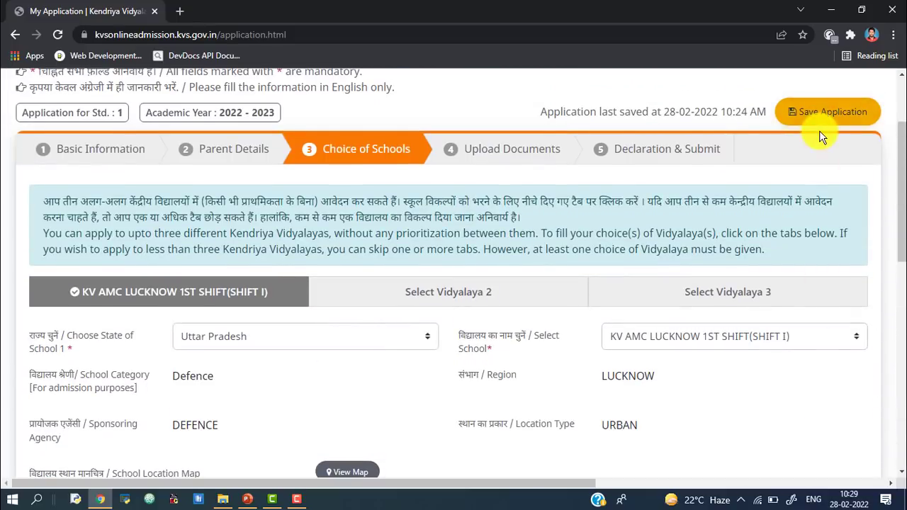
scroll(819, 131, down, 11)
scroll(790, 126, up, 10)
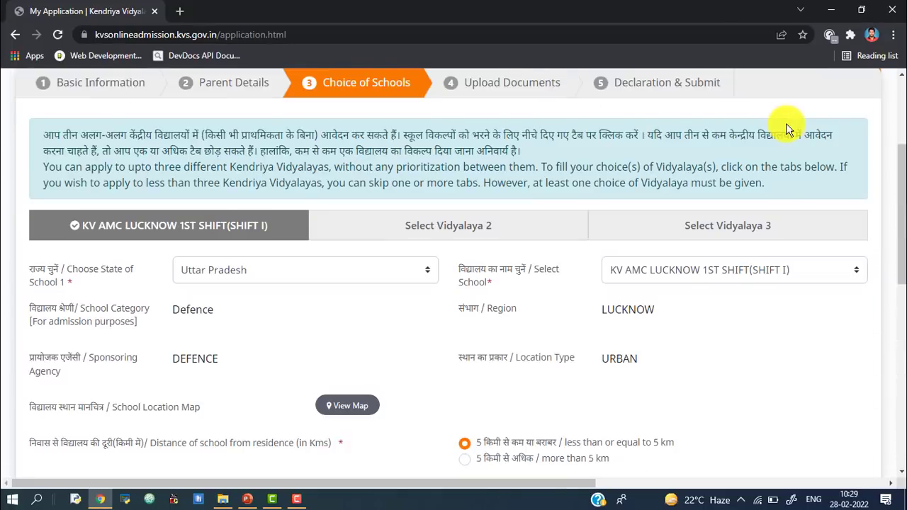
scroll(787, 130, up, 3)
click(818, 238)
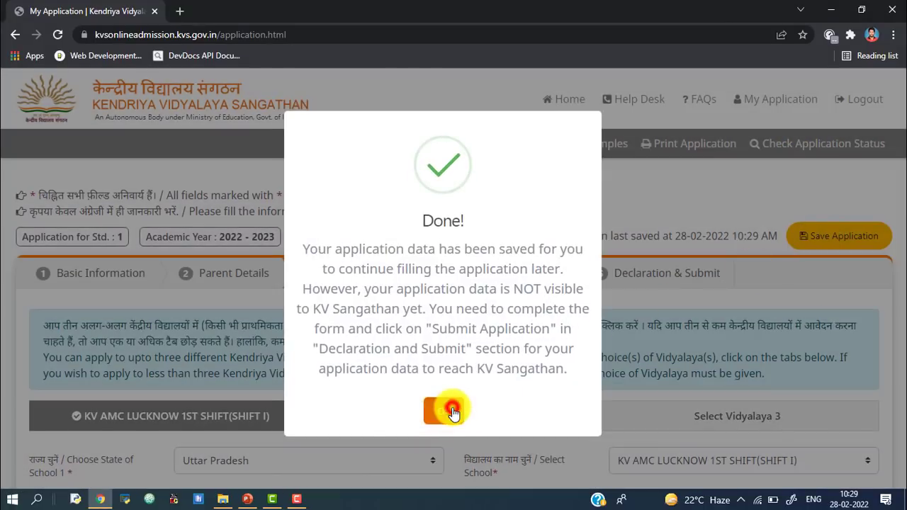
click(449, 408)
scroll(453, 405, down, 10)
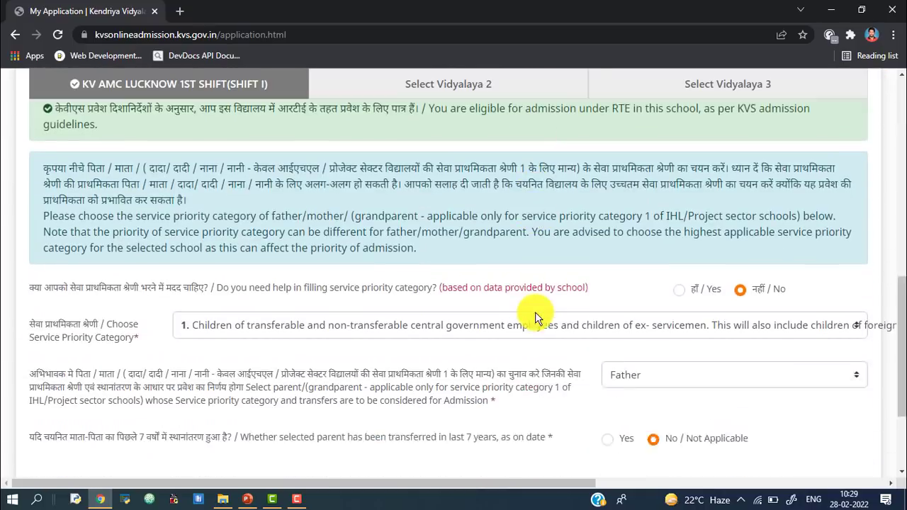
scroll(536, 312, up, 10)
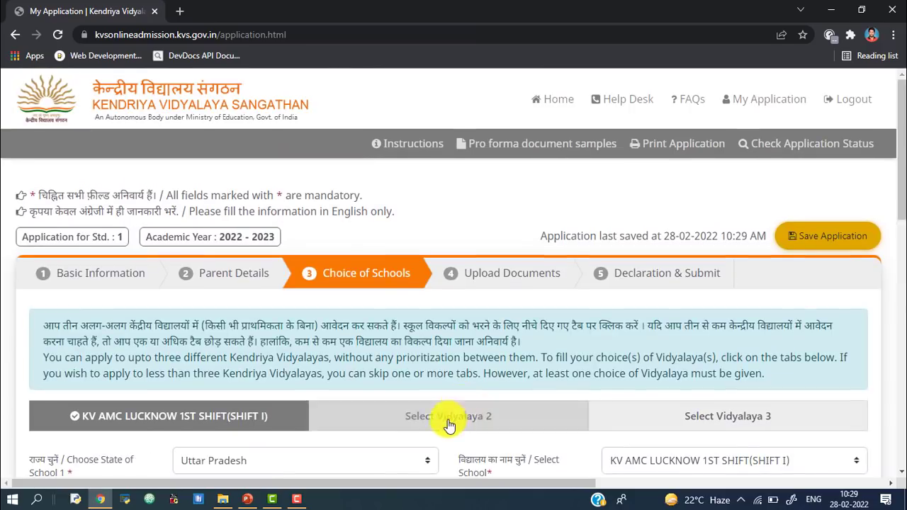
- For the second school choice, select Uttar Pradesh and pick KV AMC LUCKNOW 2ND SHIFT (SHIFT II)
click(448, 422)
scroll(425, 389, down, 3)
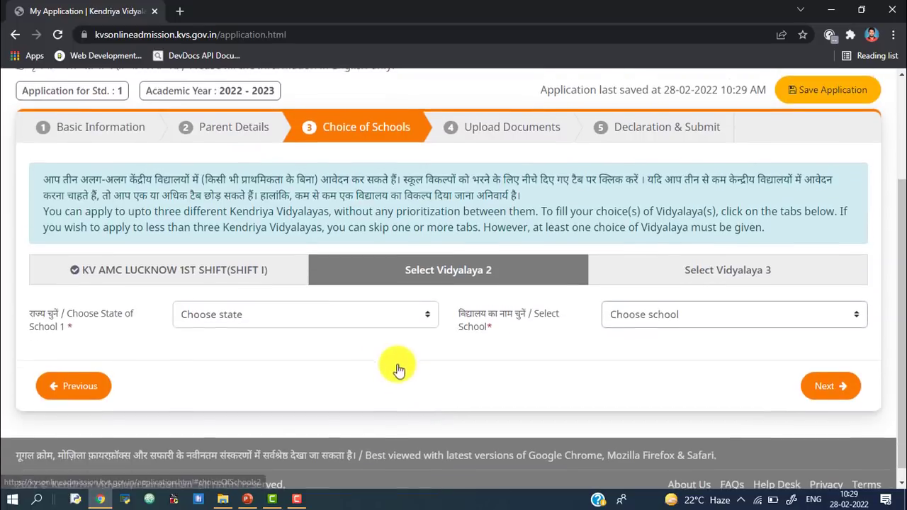
click(334, 296)
scroll(323, 287, down, 4)
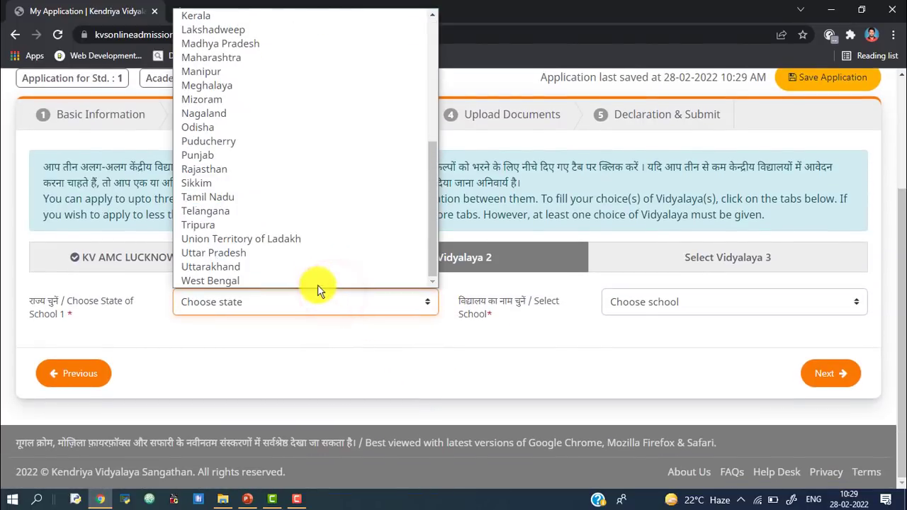
click(248, 255)
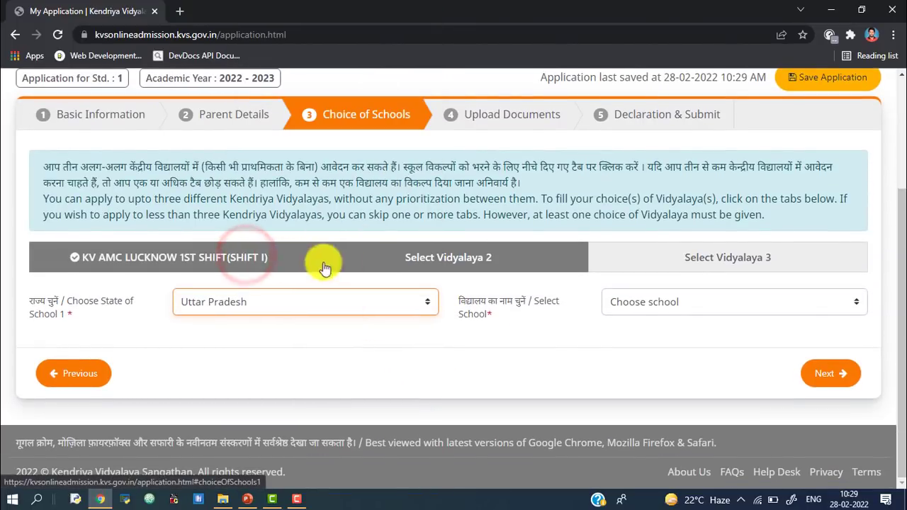
click(679, 298)
scroll(678, 298, down, 3)
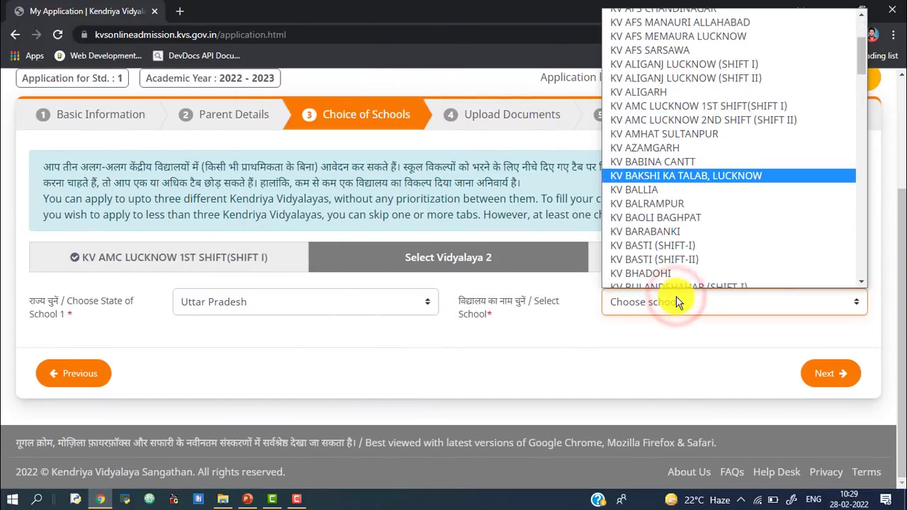
scroll(678, 301, up, 3)
key(Down)
key(Down)
key(Down)
key(Down)
key(Down)
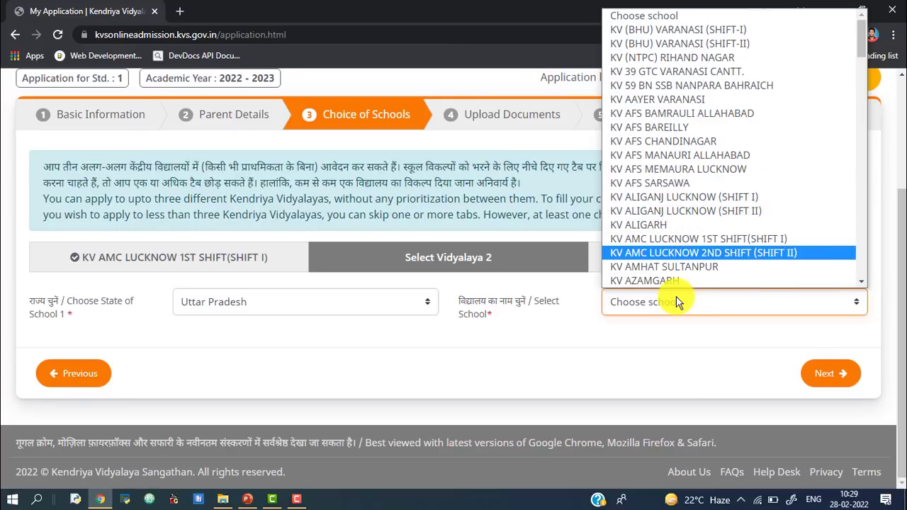
click(732, 254)
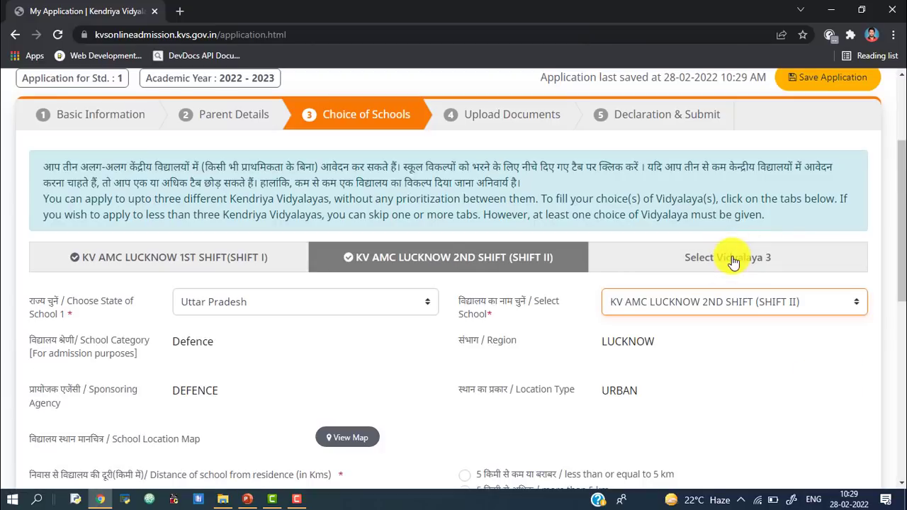
- Replace the second school choice with KV ALIGARH
scroll(658, 422, down, 3)
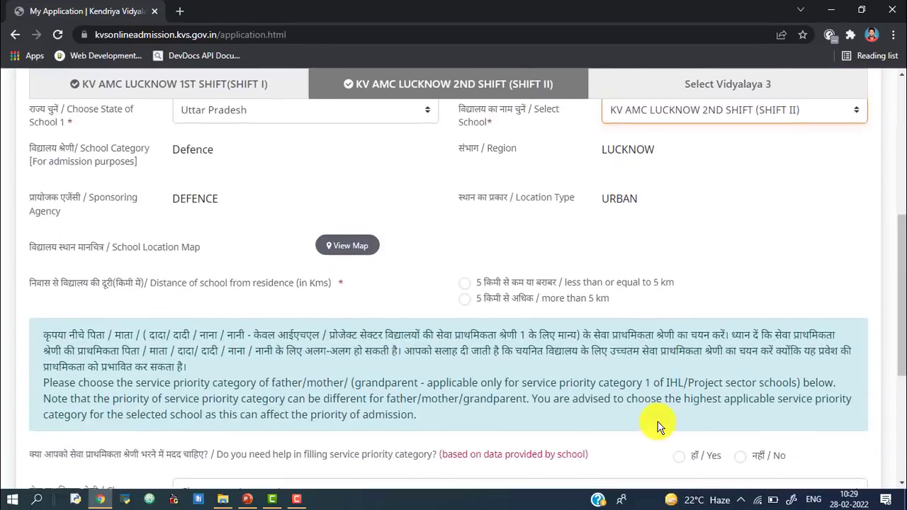
scroll(658, 422, up, 3)
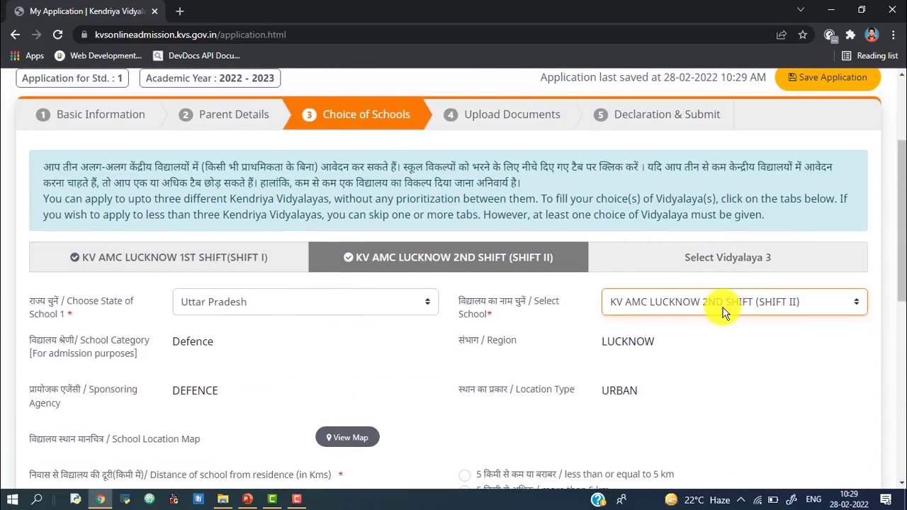
scroll(723, 308, down, 5)
scroll(738, 333, up, 4)
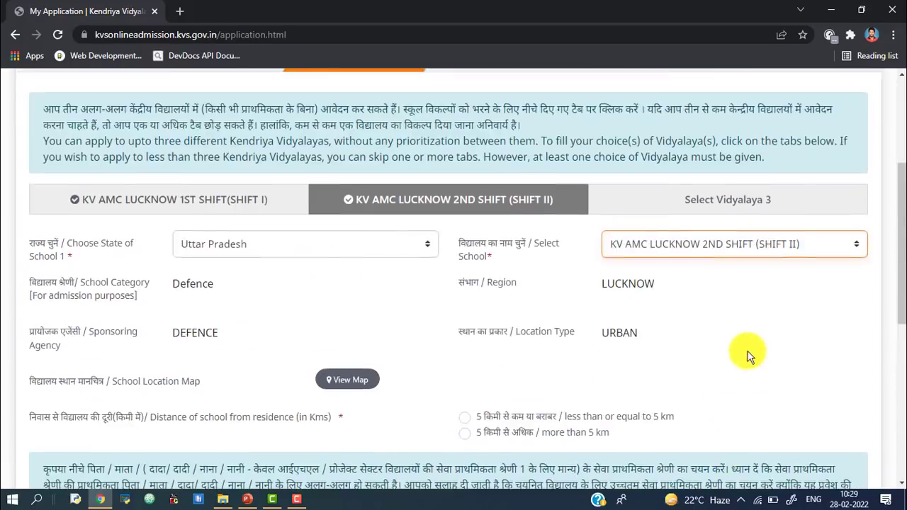
scroll(750, 357, up, 2)
click(759, 372)
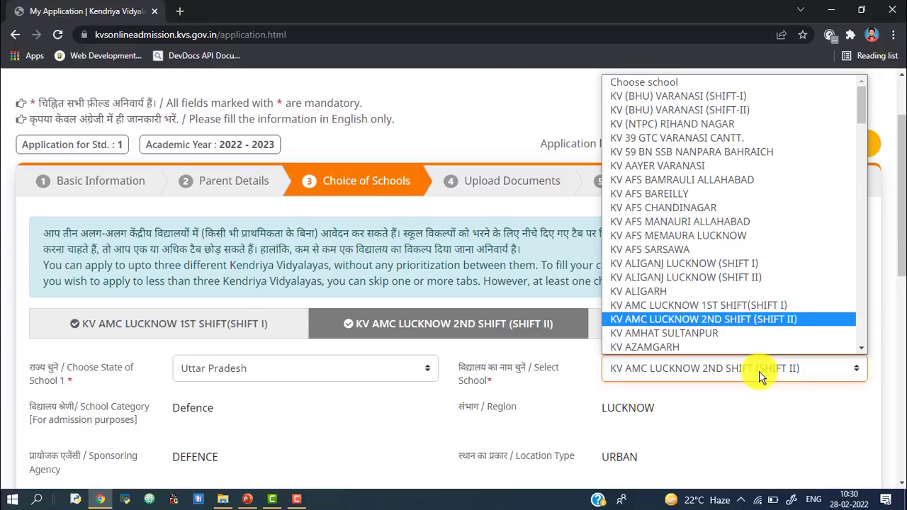
scroll(759, 321, down, 6)
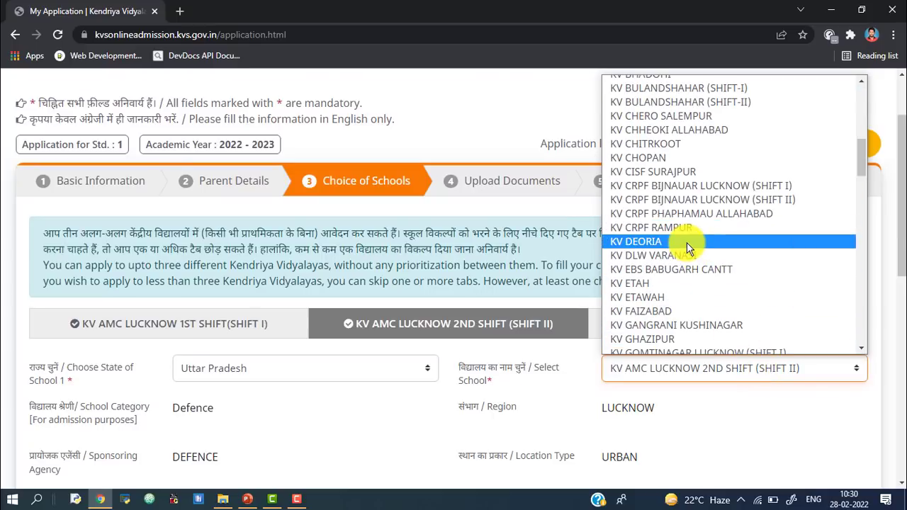
scroll(687, 245, up, 5)
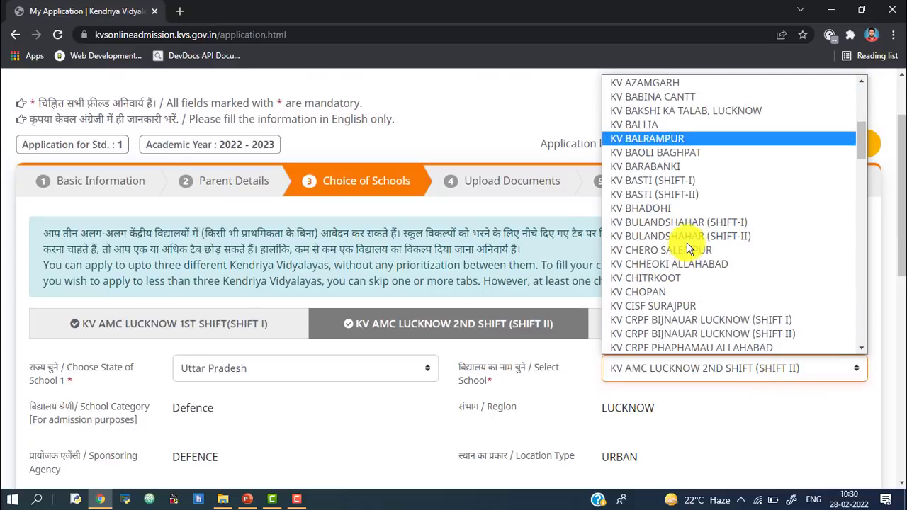
click(647, 159)
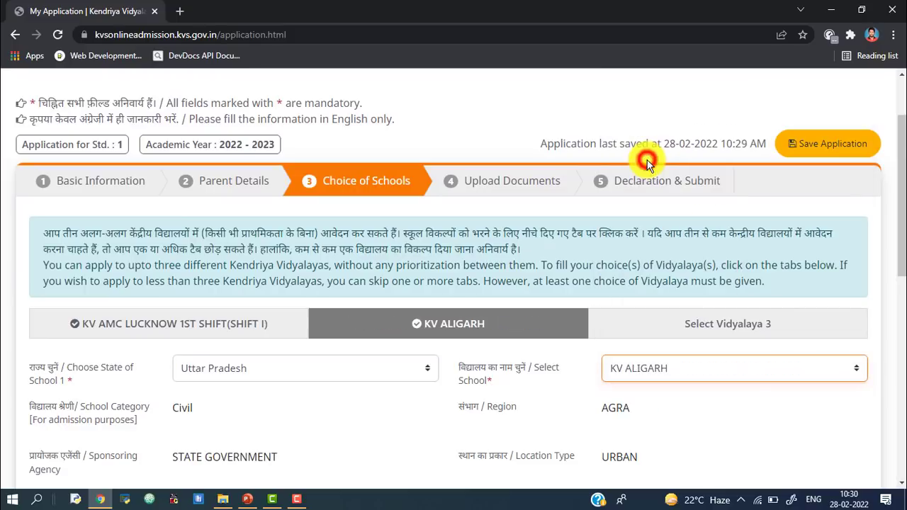
- Change the second school choice to KV TALBEHAT from the end of the school list
scroll(647, 165, down, 2)
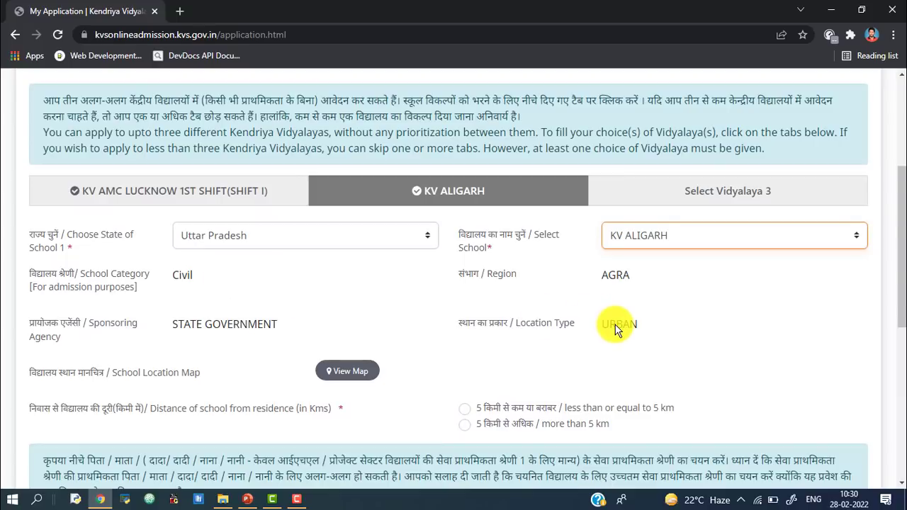
scroll(693, 319, up, 1)
click(786, 304)
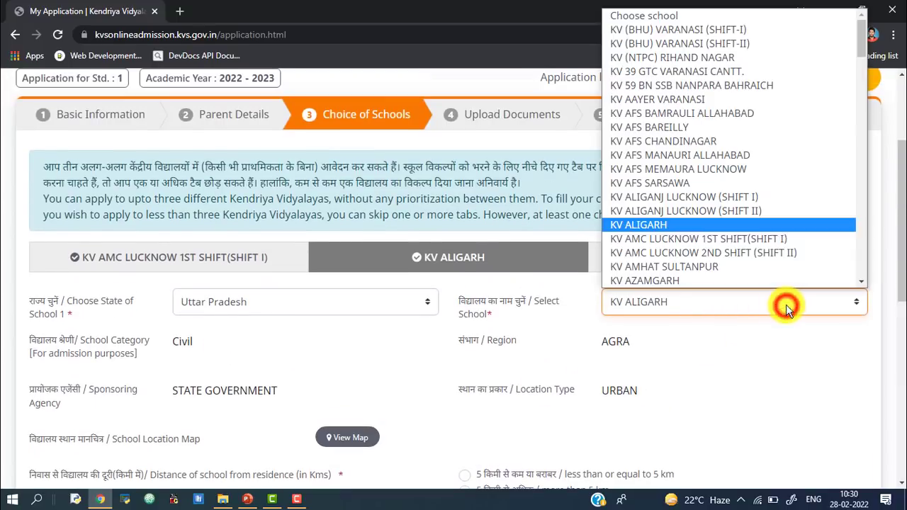
scroll(719, 187, down, 10)
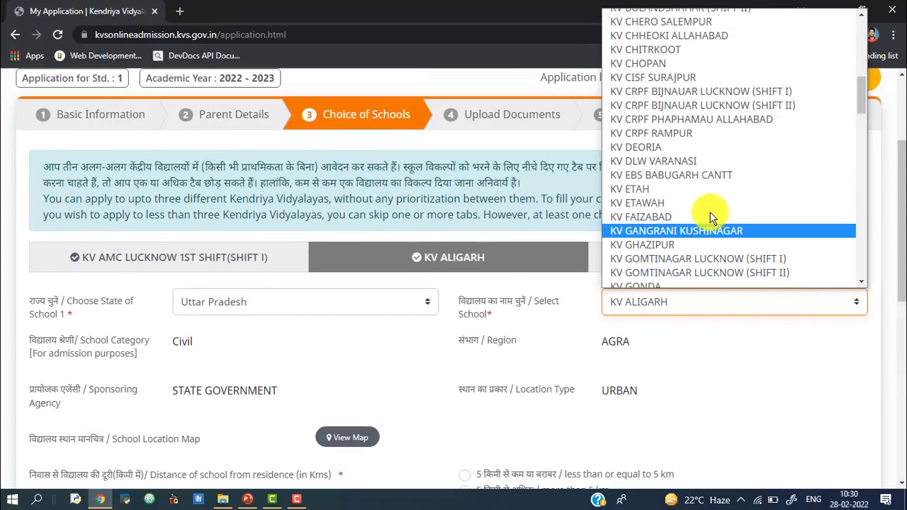
scroll(712, 218, up, 10)
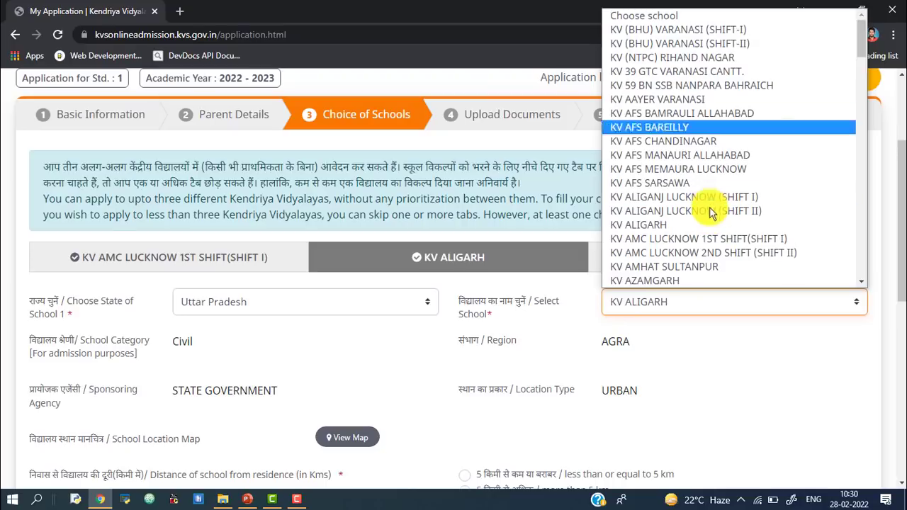
scroll(699, 82, down, 15)
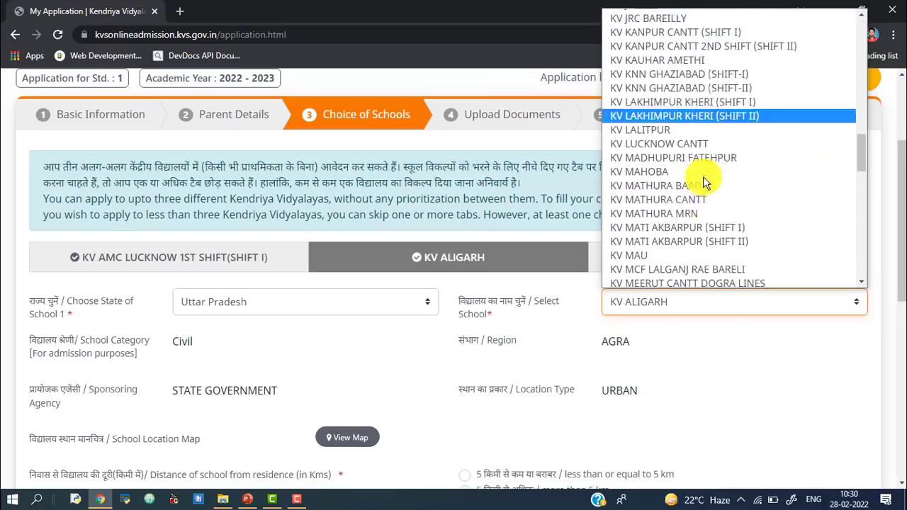
scroll(712, 234, down, 3)
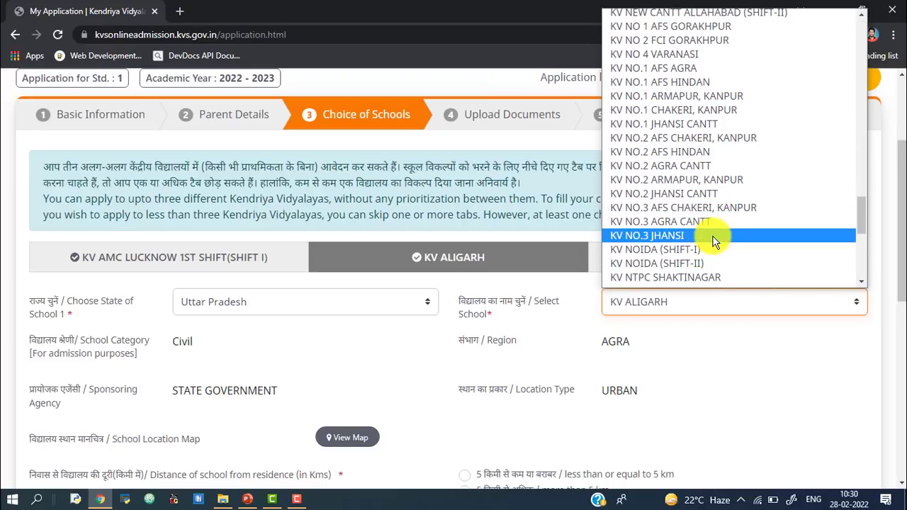
scroll(715, 241, down, 5)
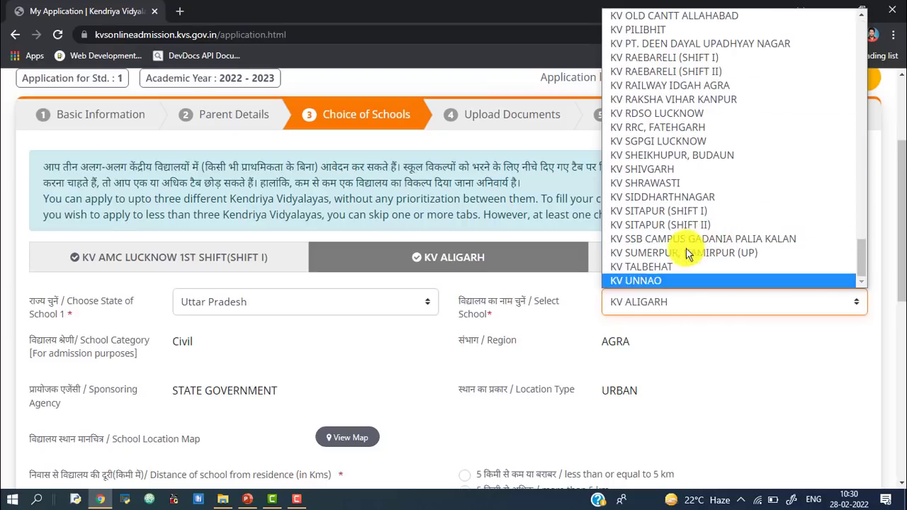
click(651, 267)
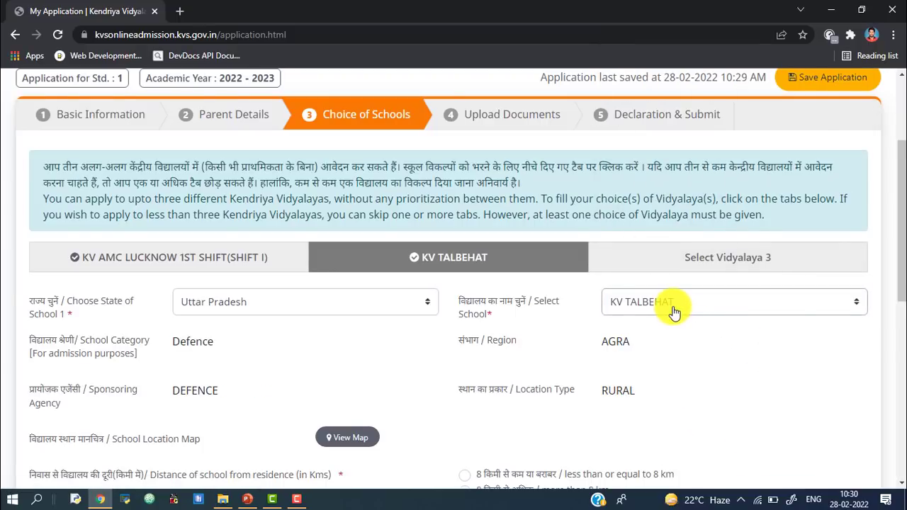
- Mark KV TALBEHAT as within 8 km of home
scroll(674, 313, down, 1)
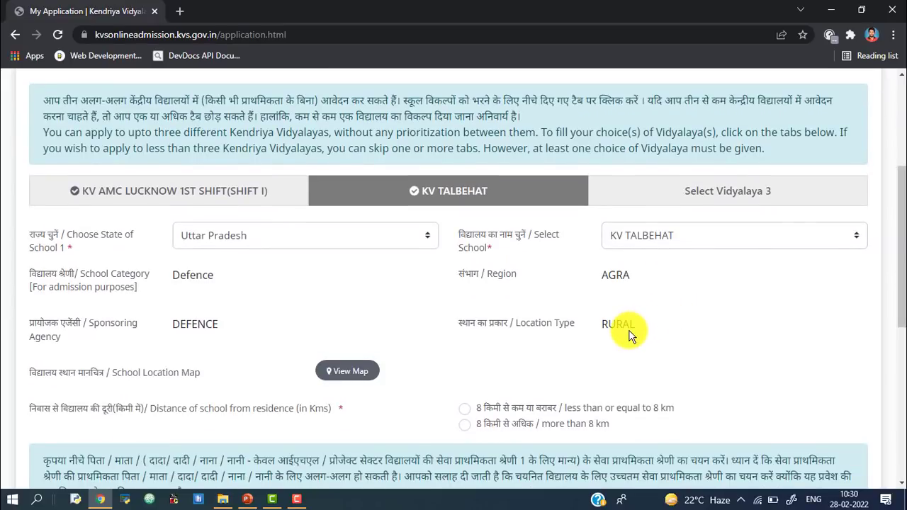
scroll(629, 335, down, 1)
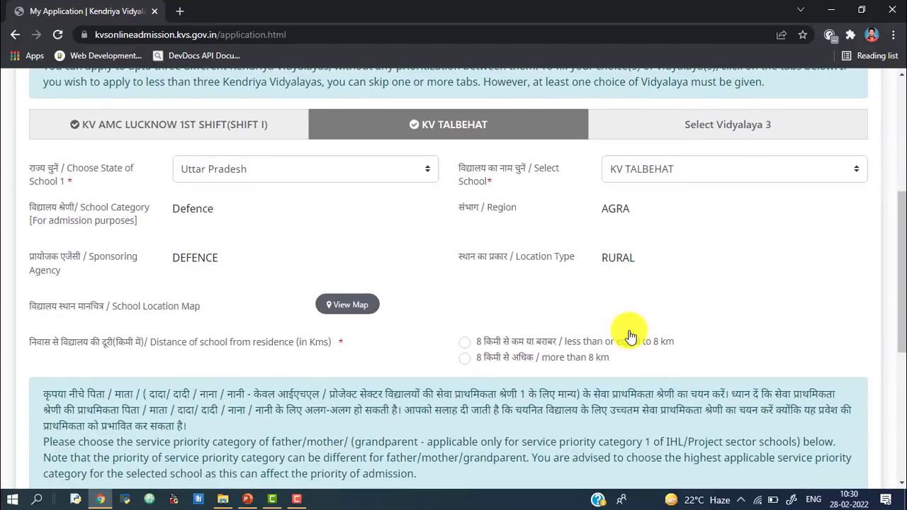
click(465, 344)
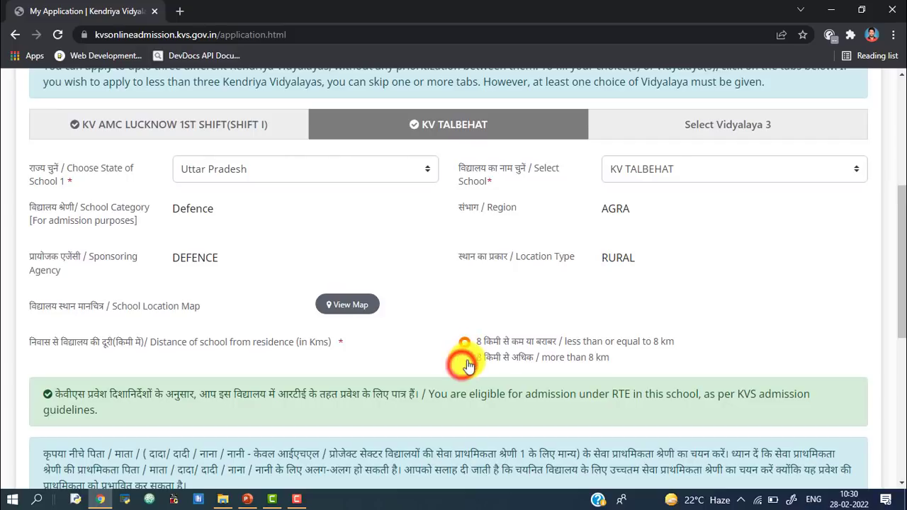
- Mark KV TALBEHAT as more than 8 km away and choose service priority category 1
click(468, 358)
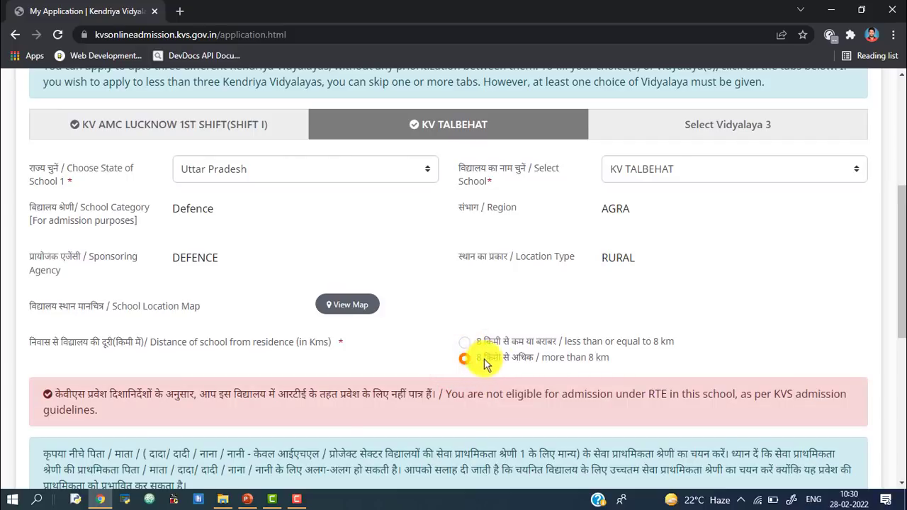
scroll(638, 372, down, 4)
scroll(645, 375, up, 1)
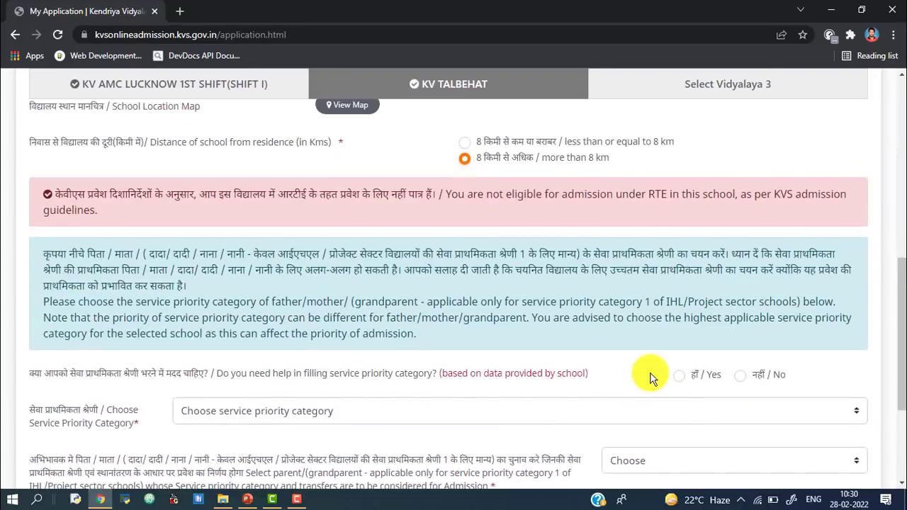
scroll(645, 375, down, 1)
scroll(646, 376, up, 1)
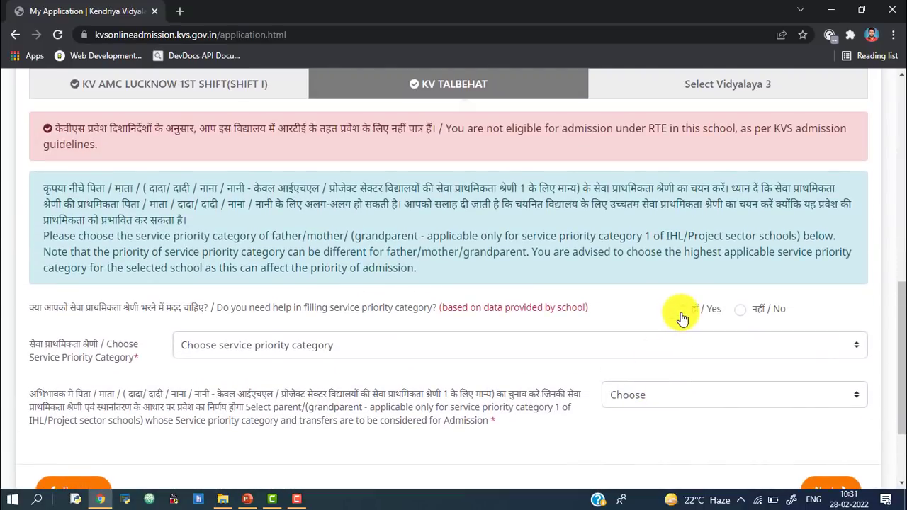
click(842, 338)
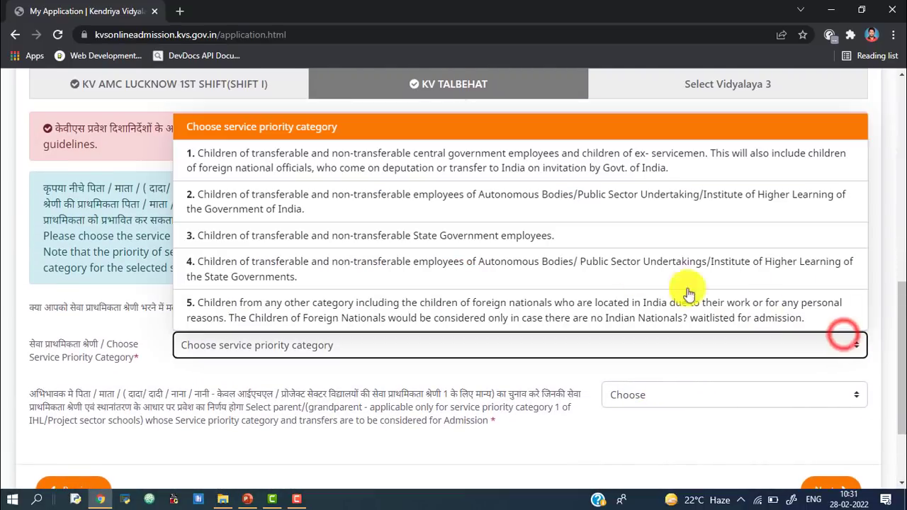
click(269, 170)
- Set the parent to Father and answer No / Not Applicable for recent transfer
click(659, 386)
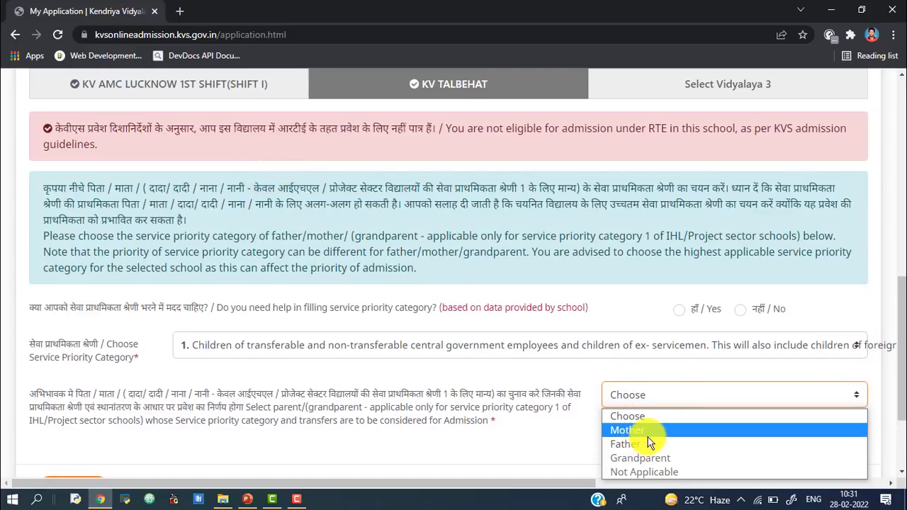
scroll(658, 430, down, 2)
scroll(658, 430, up, 2)
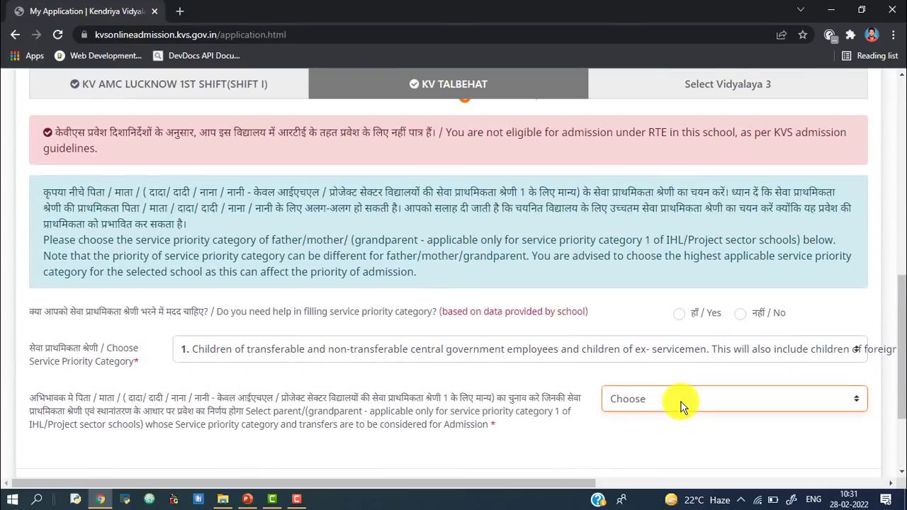
click(681, 402)
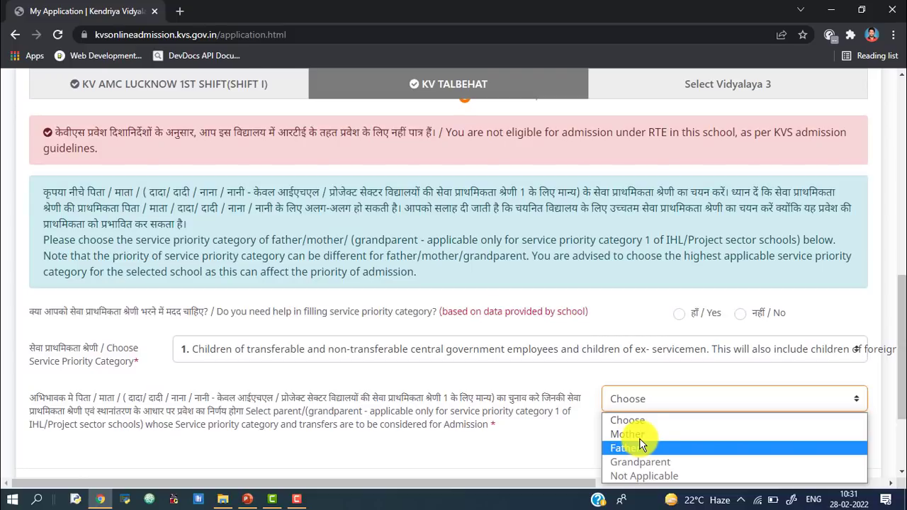
drag(901, 346, 902, 349)
scroll(742, 343, down, 1)
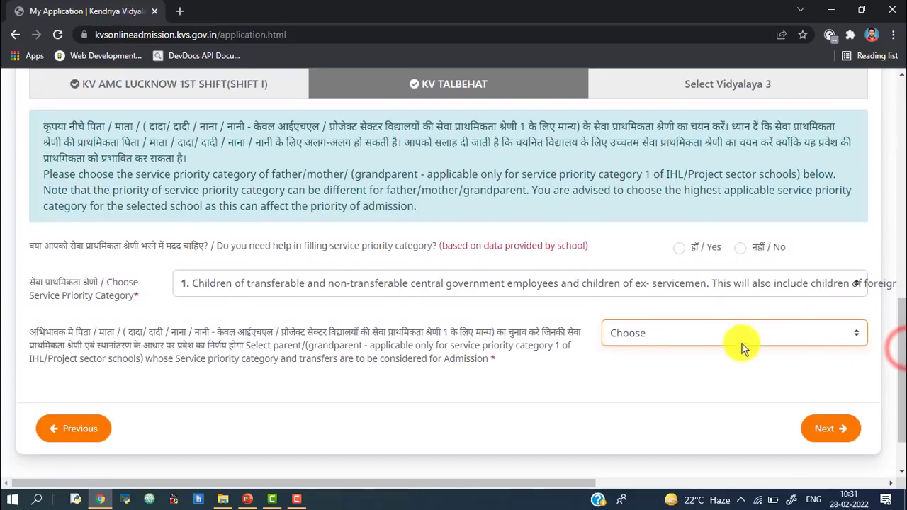
click(727, 339)
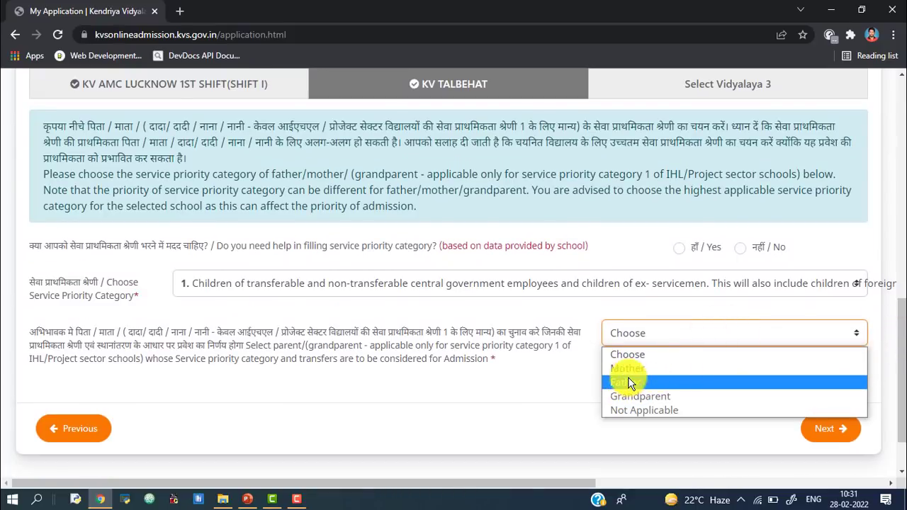
click(628, 247)
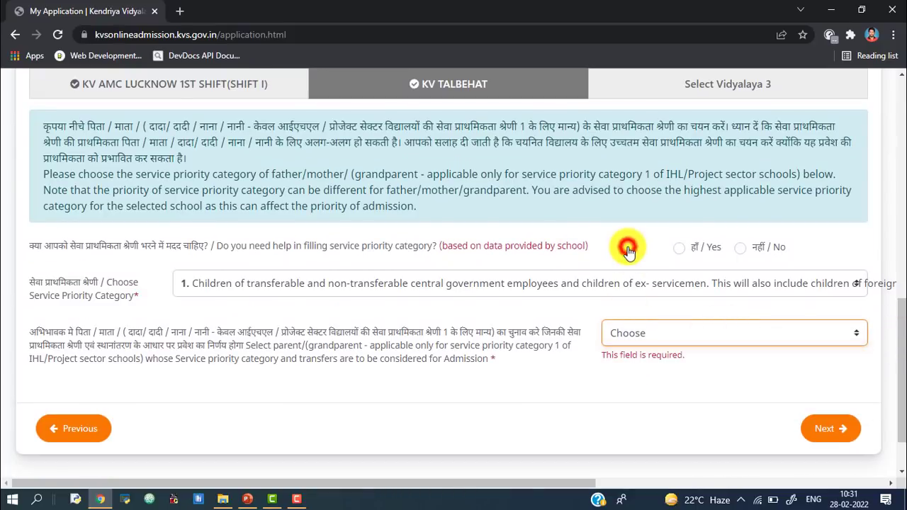
click(668, 335)
click(642, 382)
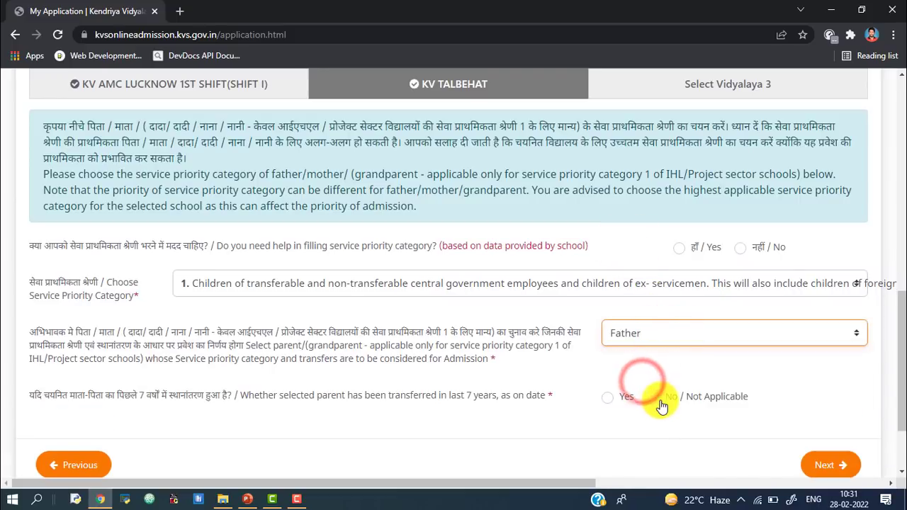
click(655, 397)
- Go to document upload and back to Choice of Schools, then save the application
scroll(770, 344, down, 2)
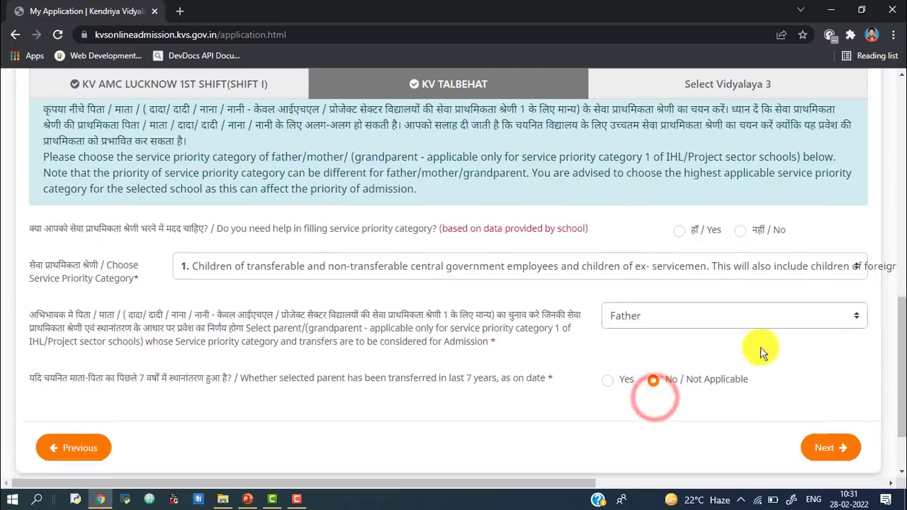
scroll(770, 343, up, 10)
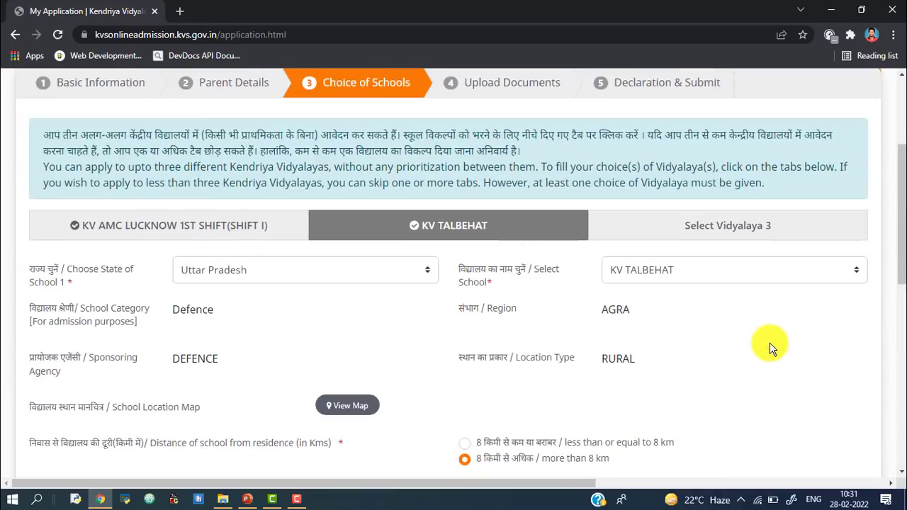
scroll(769, 342, down, 5)
scroll(770, 342, down, 4)
click(825, 362)
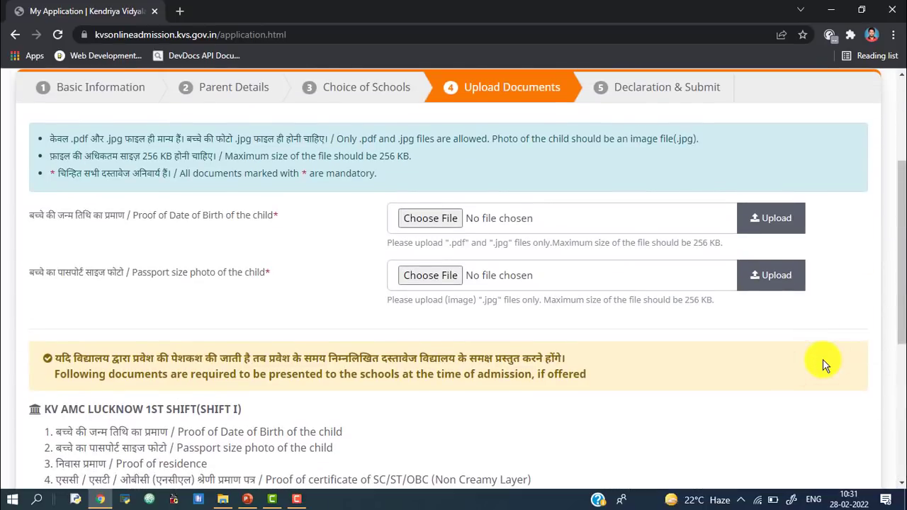
scroll(823, 360, down, 5)
click(80, 381)
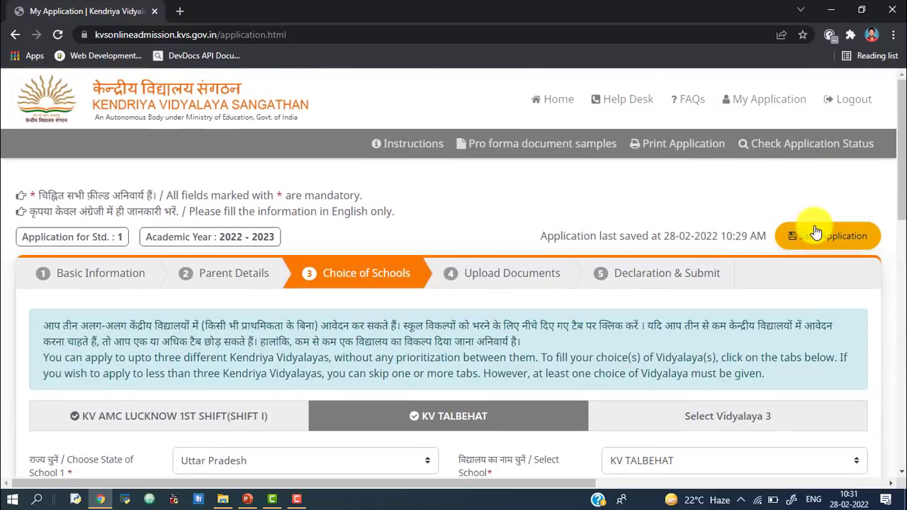
click(815, 233)
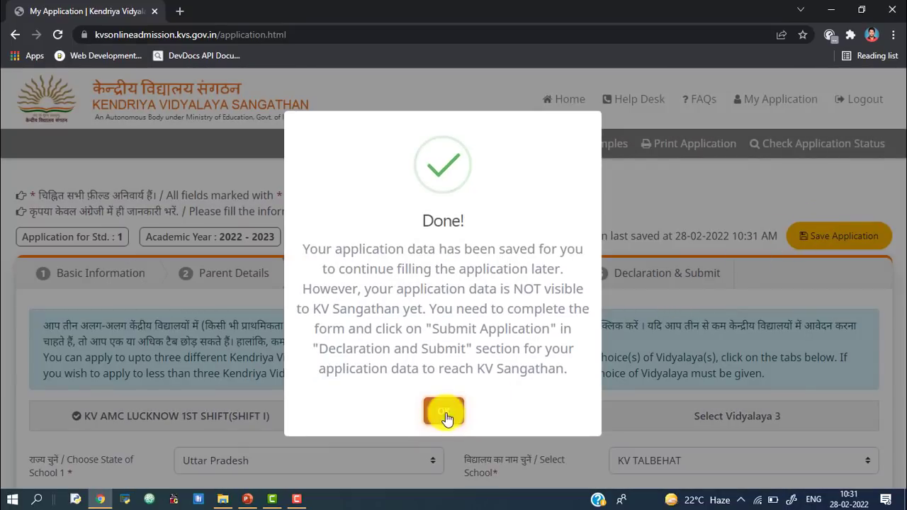
click(444, 417)
scroll(445, 419, down, 3)
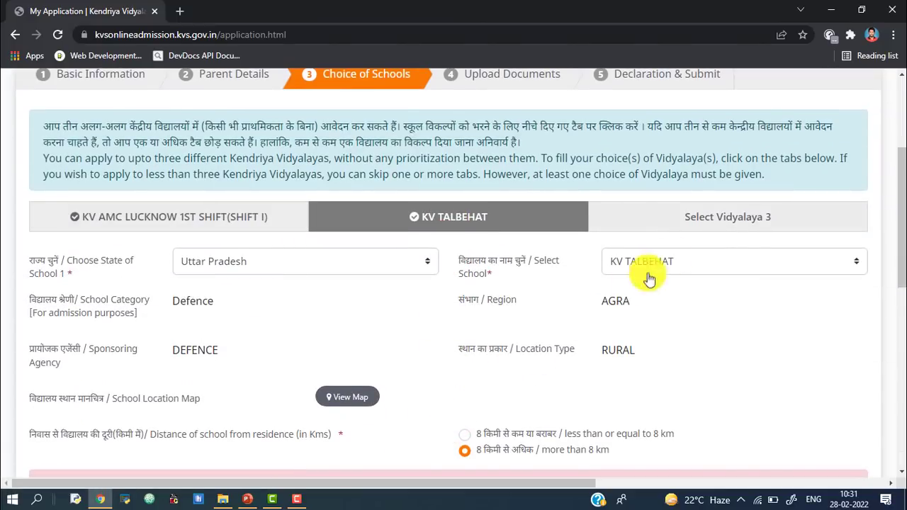
- Set the third school choice to KV HARDOI in Uttar Pradesh
click(719, 221)
click(327, 295)
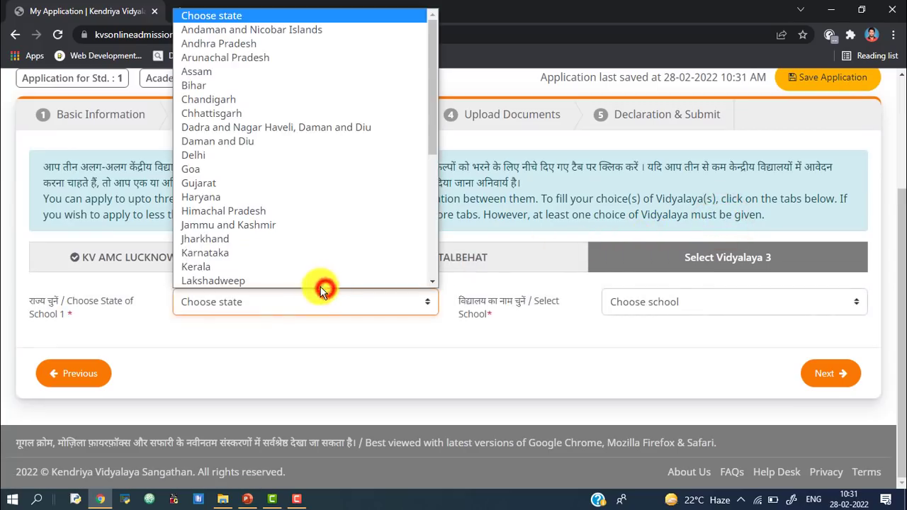
scroll(233, 258, down, 5)
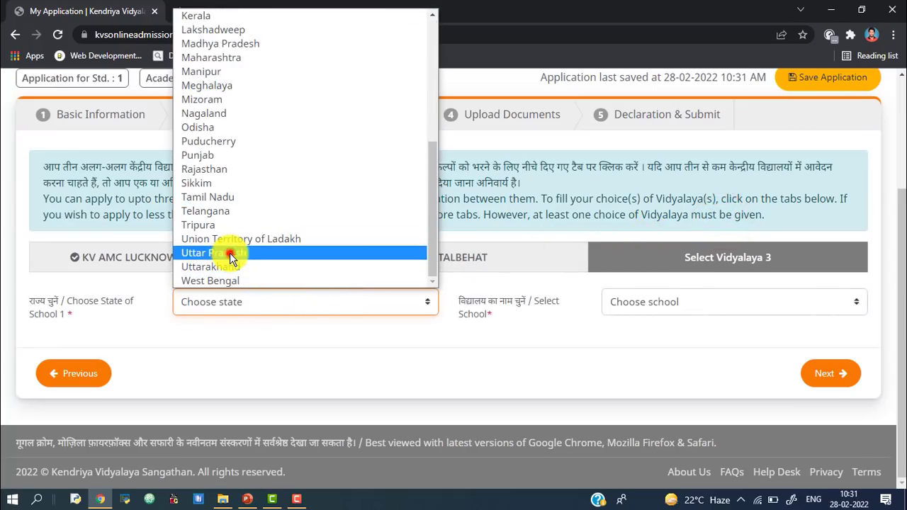
click(233, 254)
click(713, 300)
scroll(717, 262, down, 10)
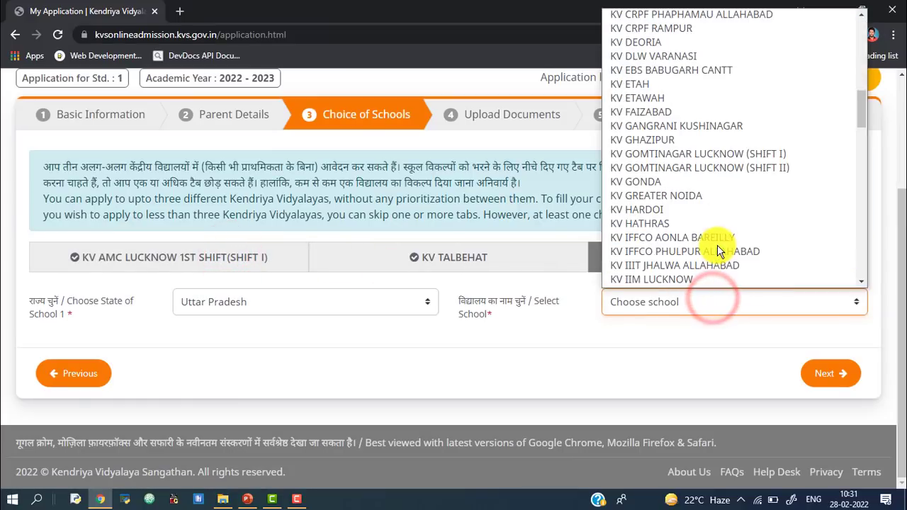
click(643, 209)
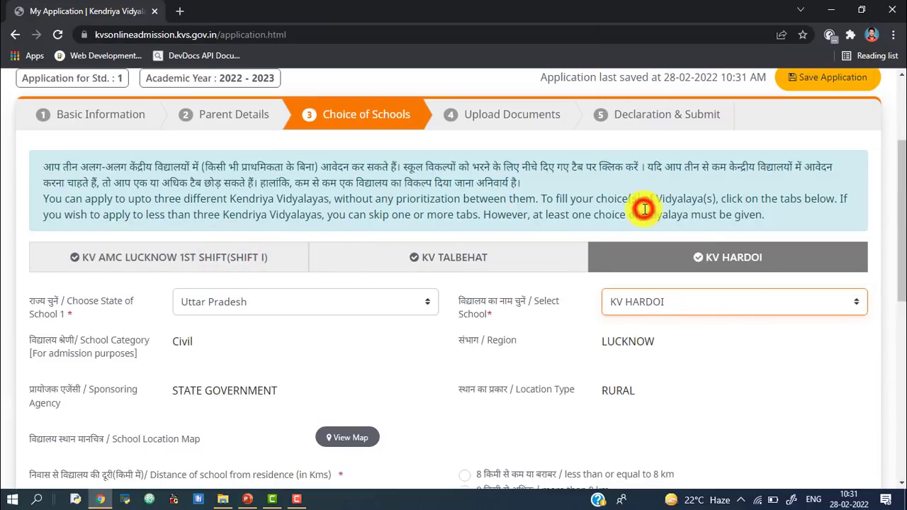
- Mark KV HARDOI as more than 8 km away
scroll(644, 209, down, 1)
scroll(556, 255, down, 2)
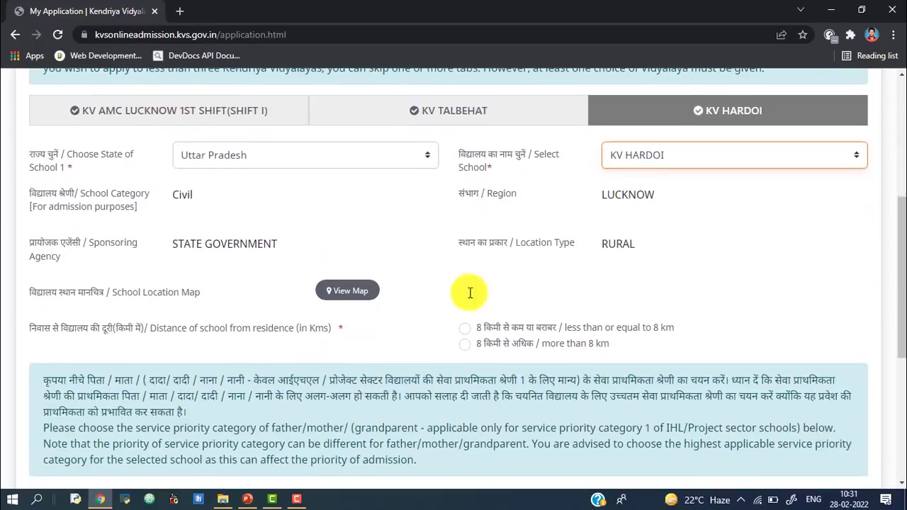
click(465, 276)
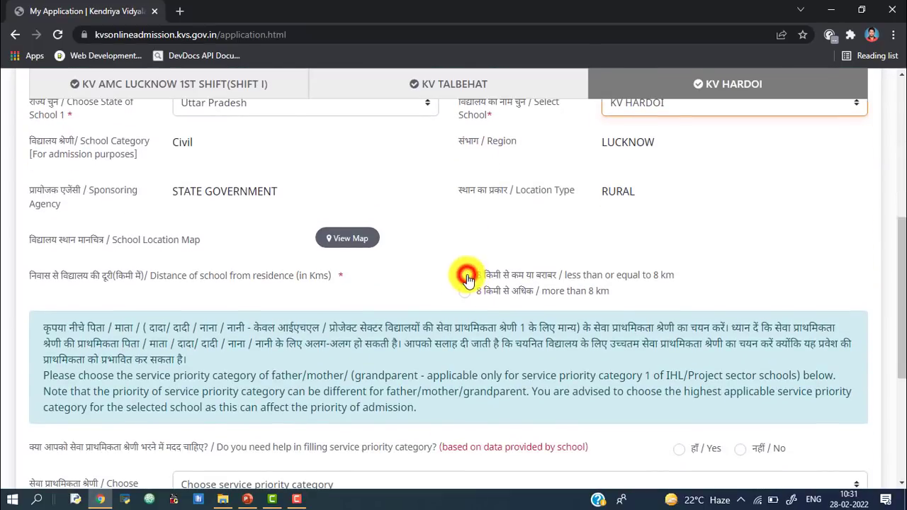
click(464, 292)
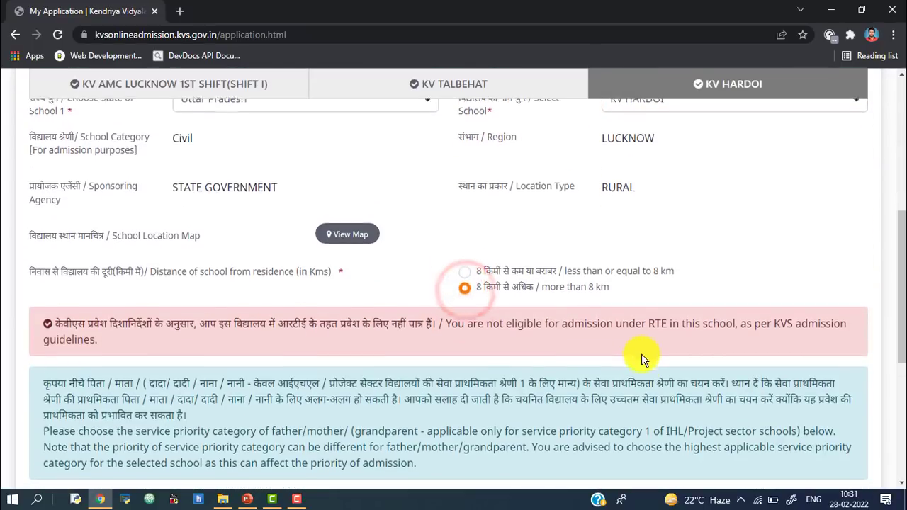
scroll(642, 356, down, 4)
scroll(642, 358, up, 4)
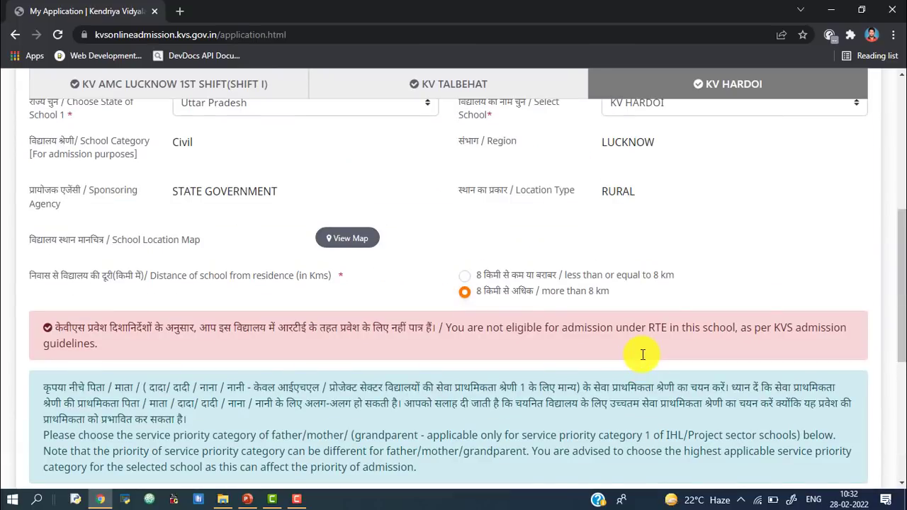
scroll(643, 354, down, 4)
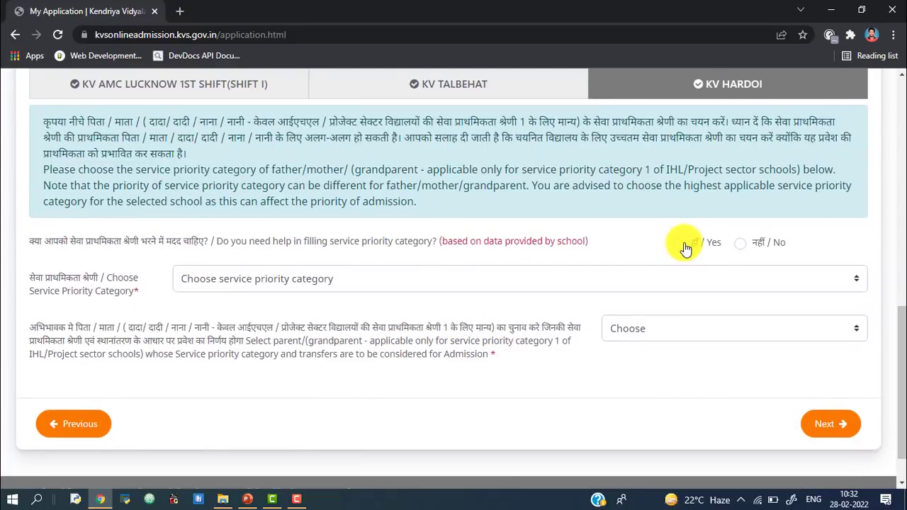
scroll(683, 239, up, 2)
scroll(685, 239, down, 2)
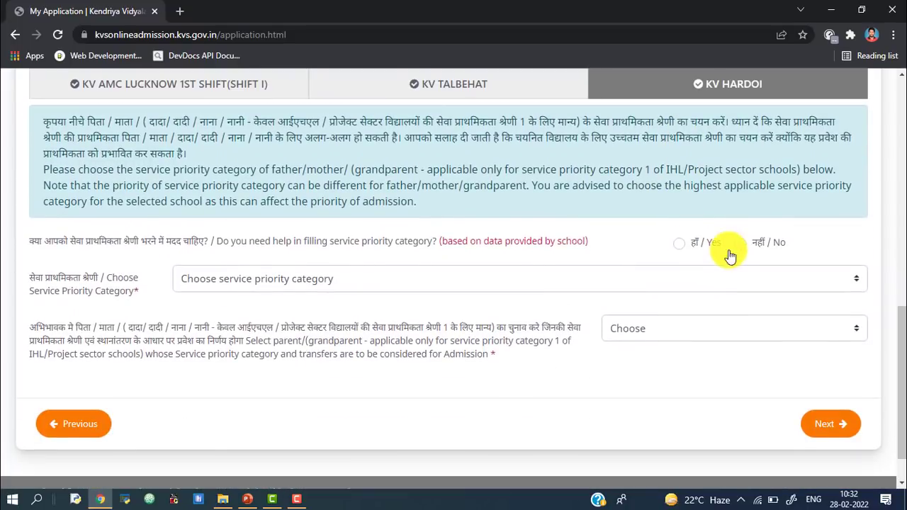
- Set service priority category 5 and parent Not Applicable, then continue and save the application
click(692, 283)
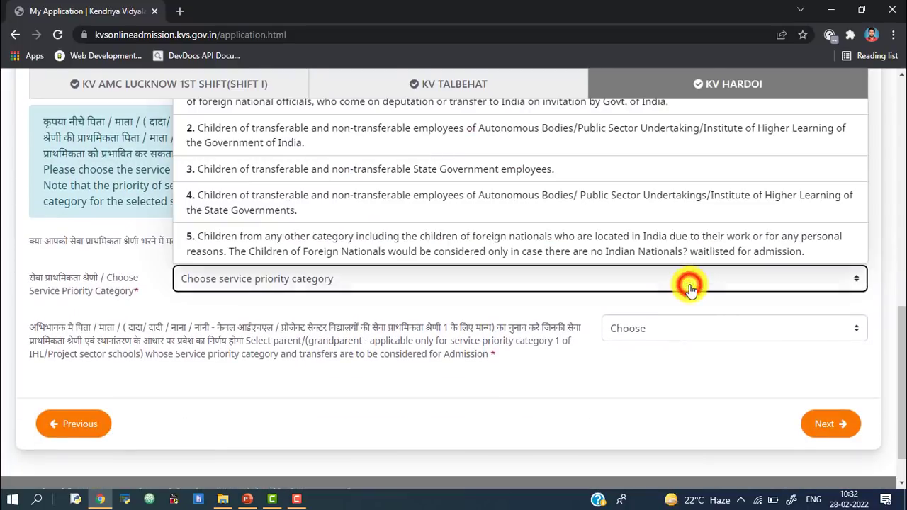
scroll(496, 292, up, 3)
click(294, 281)
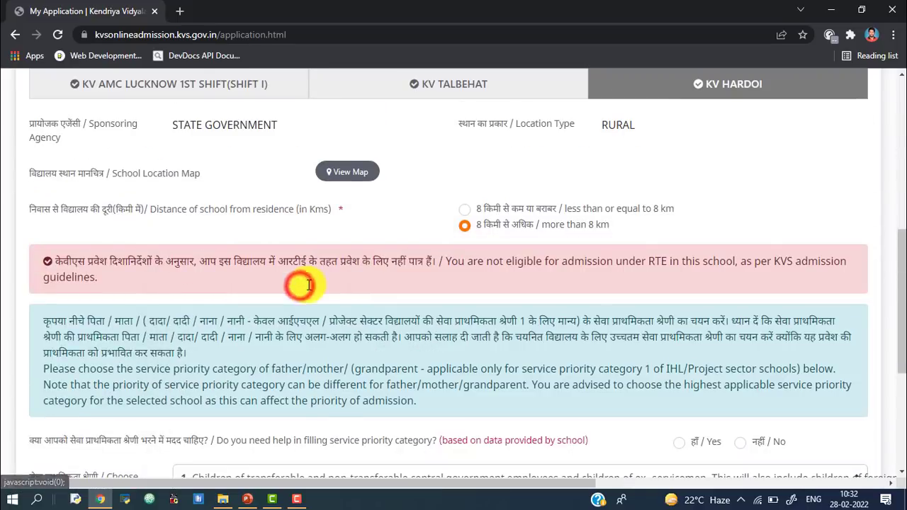
scroll(312, 283, down, 4)
click(514, 223)
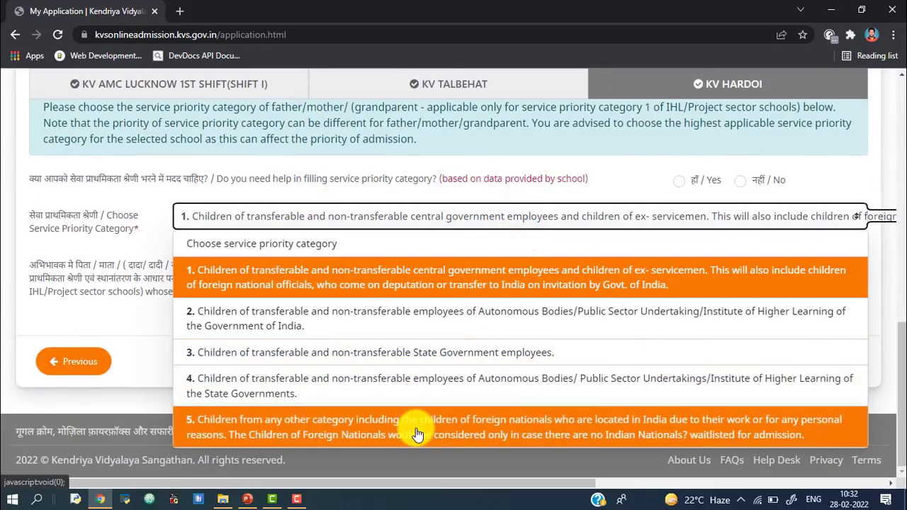
click(417, 434)
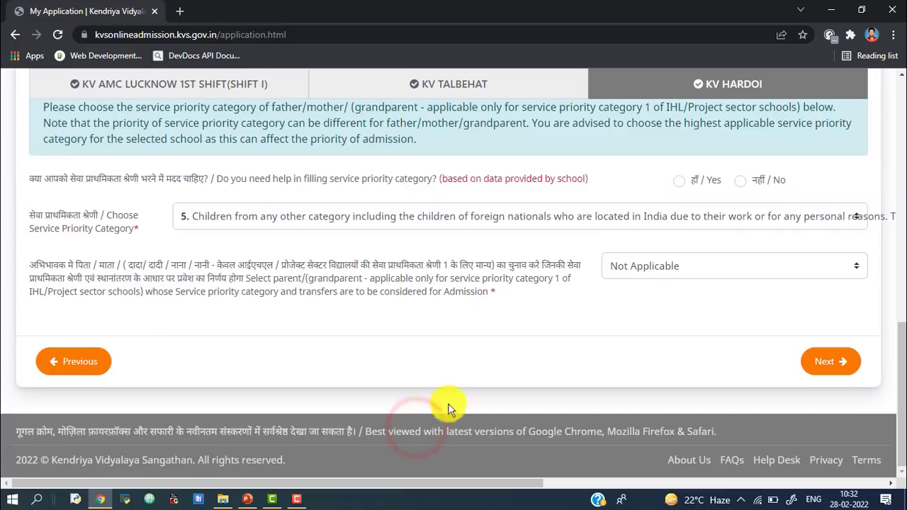
click(648, 269)
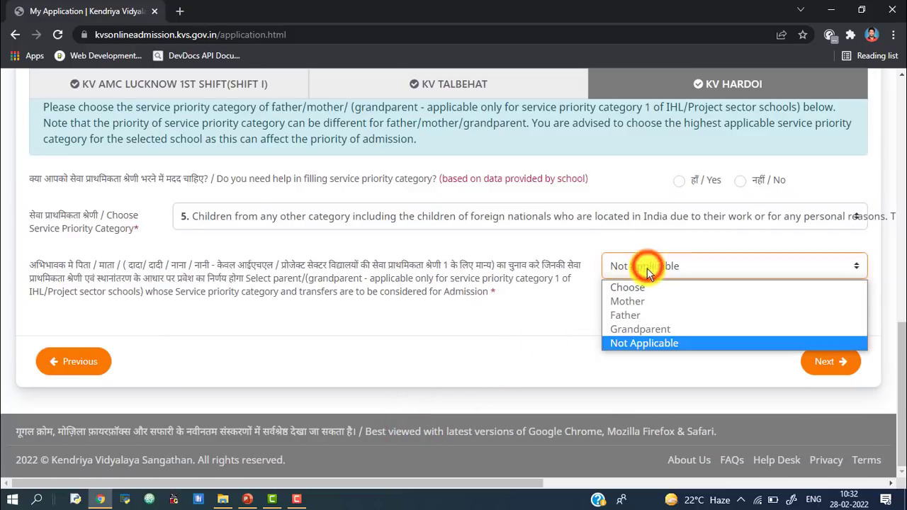
click(632, 344)
click(826, 364)
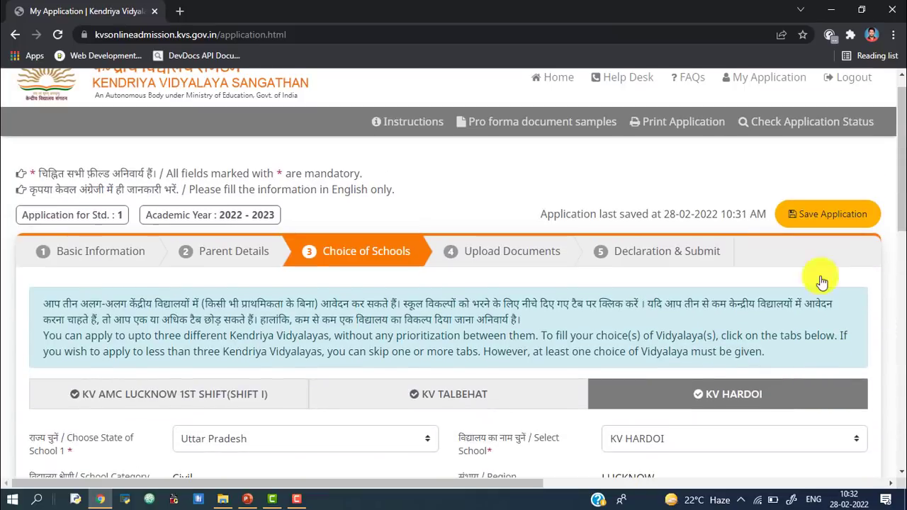
click(819, 215)
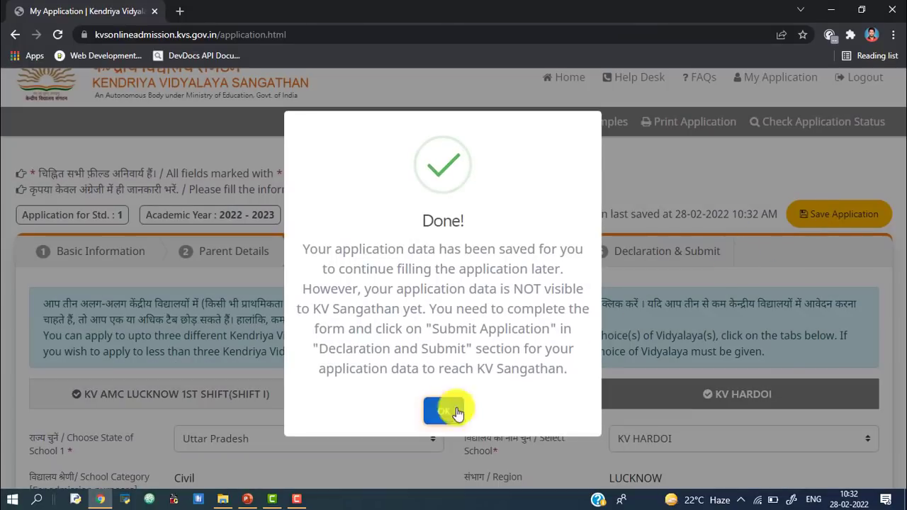
- Confirm the 10:32 AM save and advance to the Upload Documents step
click(443, 414)
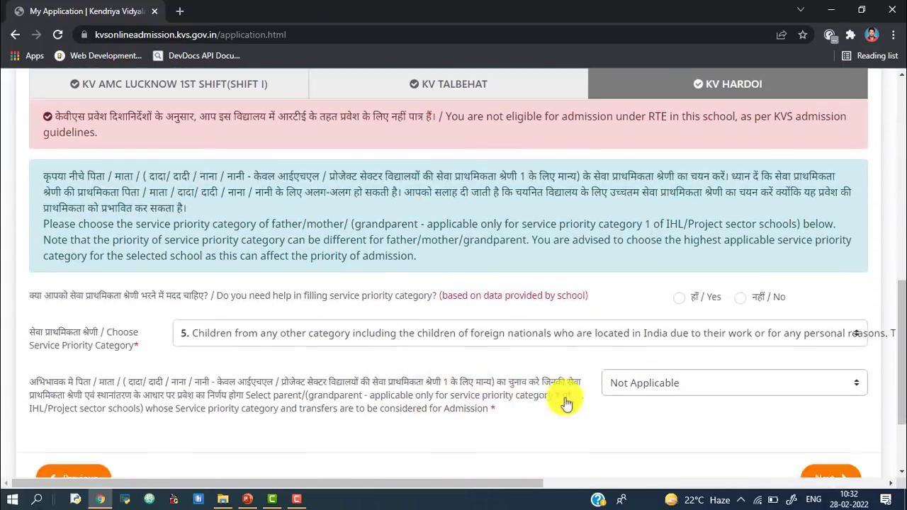
click(822, 363)
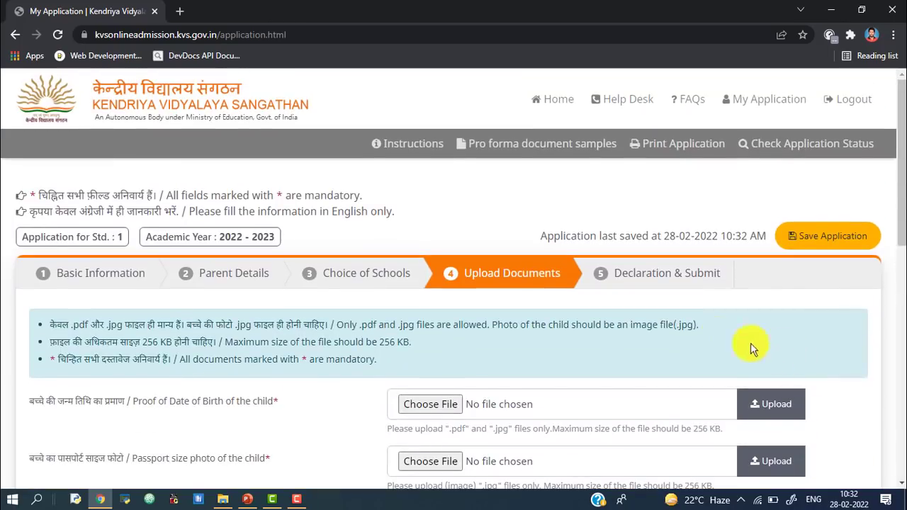
scroll(496, 282, down, 2)
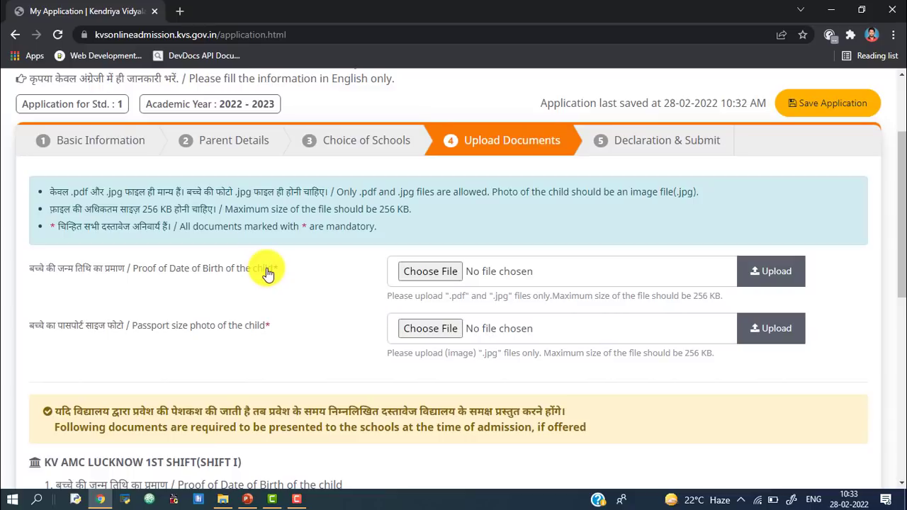
- Upload my pic-min from Documents/New folder as the birth-date proof
click(419, 273)
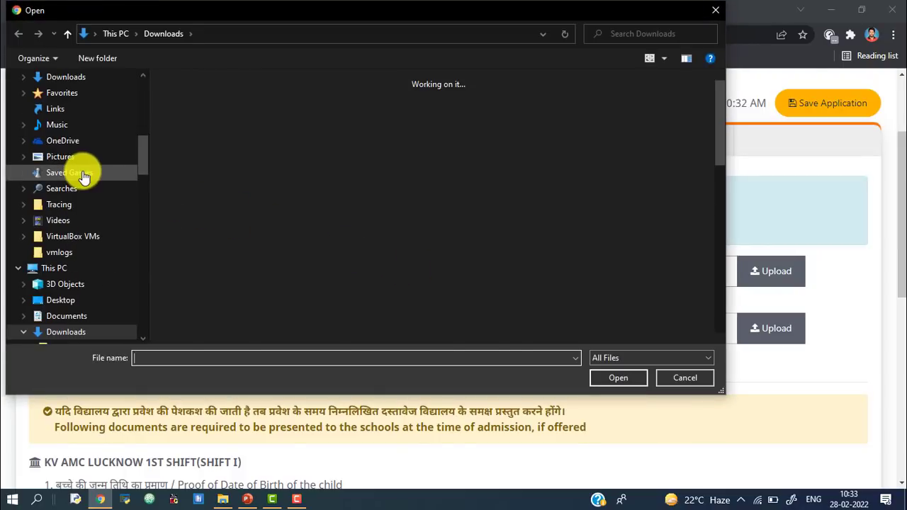
scroll(81, 177, up, 7)
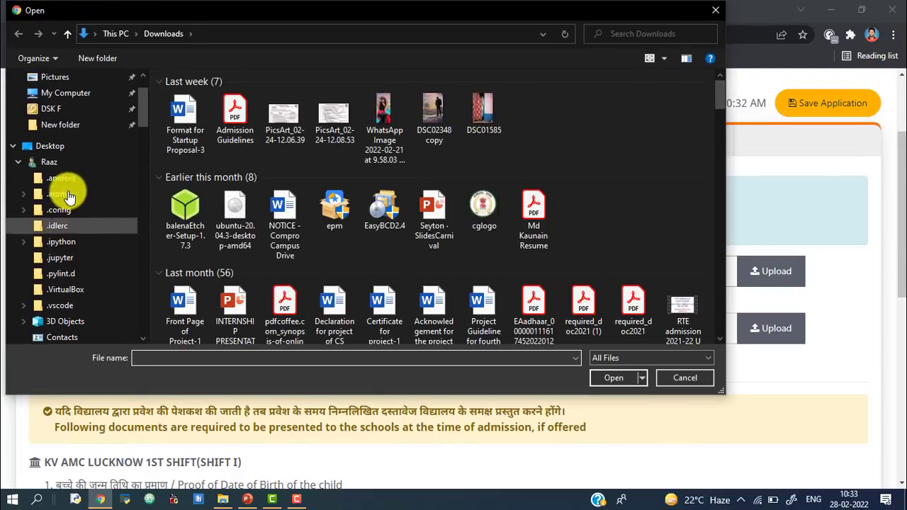
scroll(68, 195, up, 2)
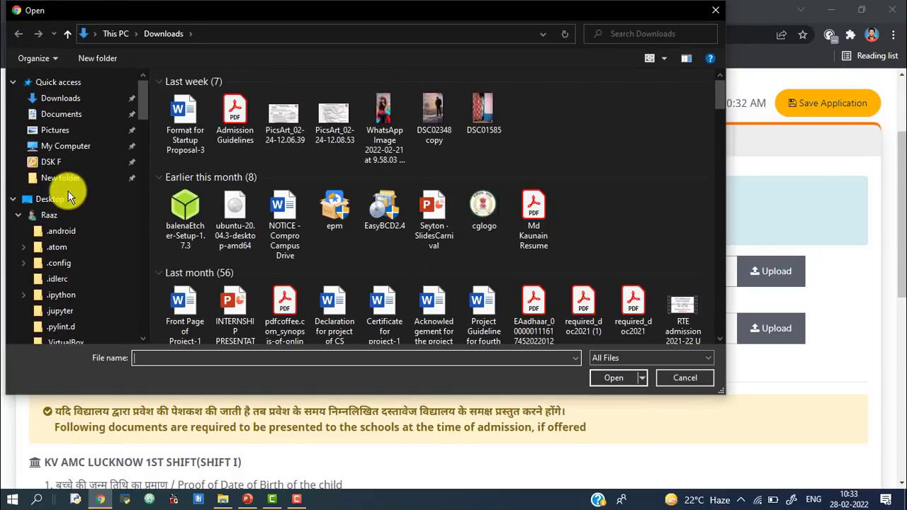
click(67, 117)
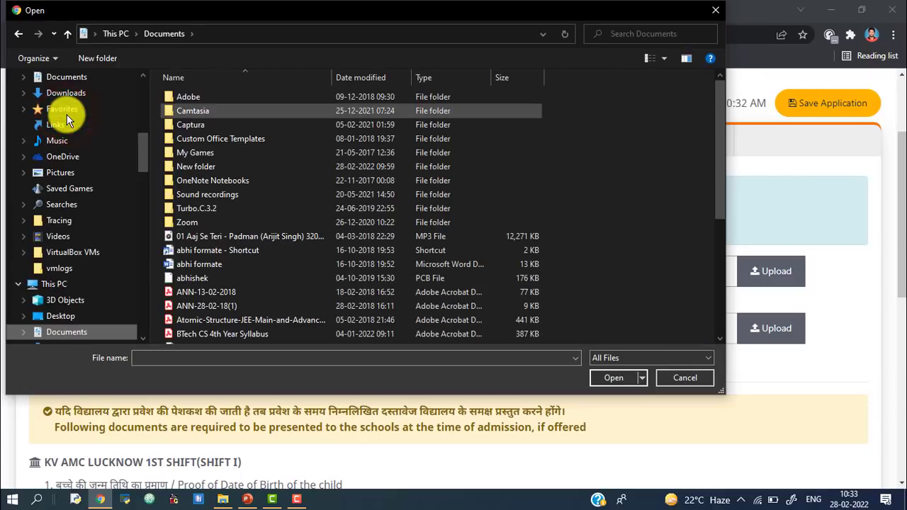
double_click(192, 168)
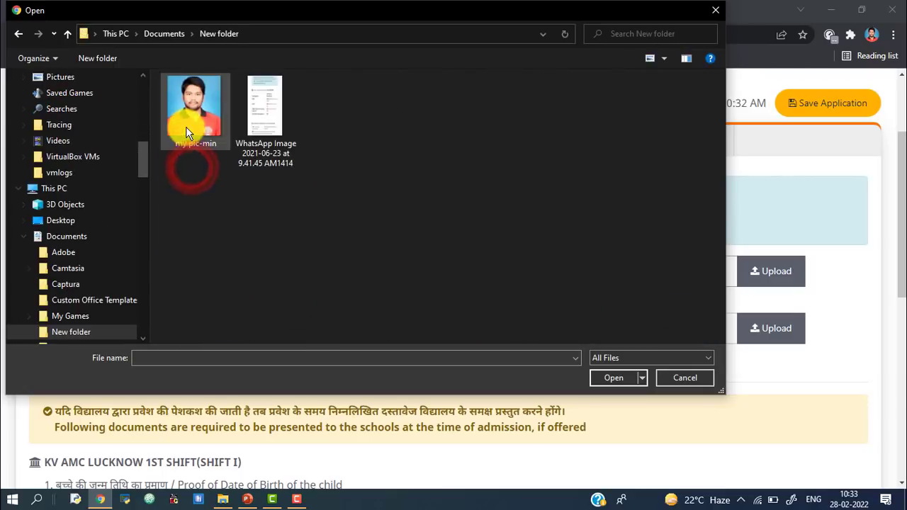
click(188, 133)
click(614, 377)
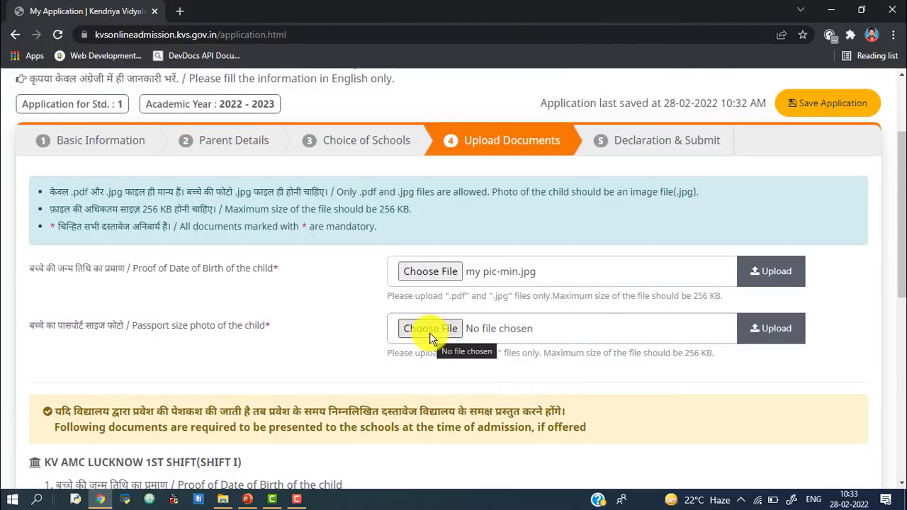
click(772, 279)
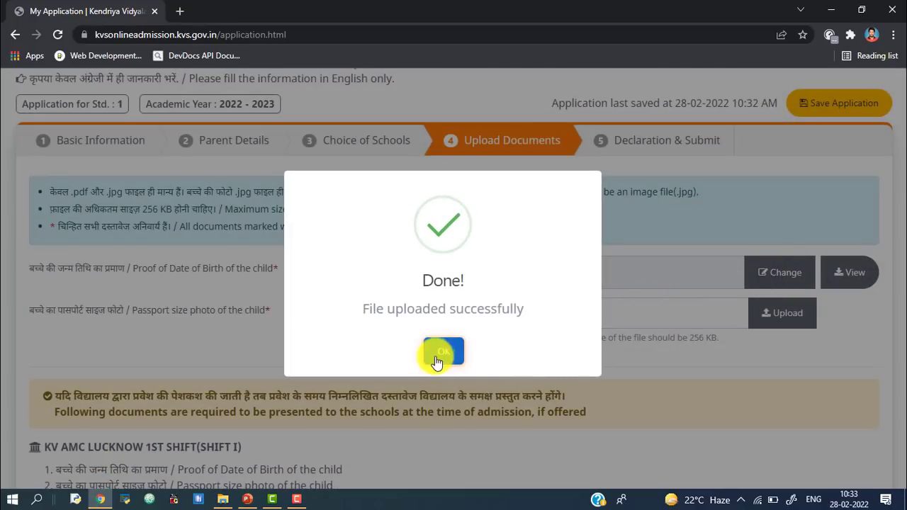
click(437, 362)
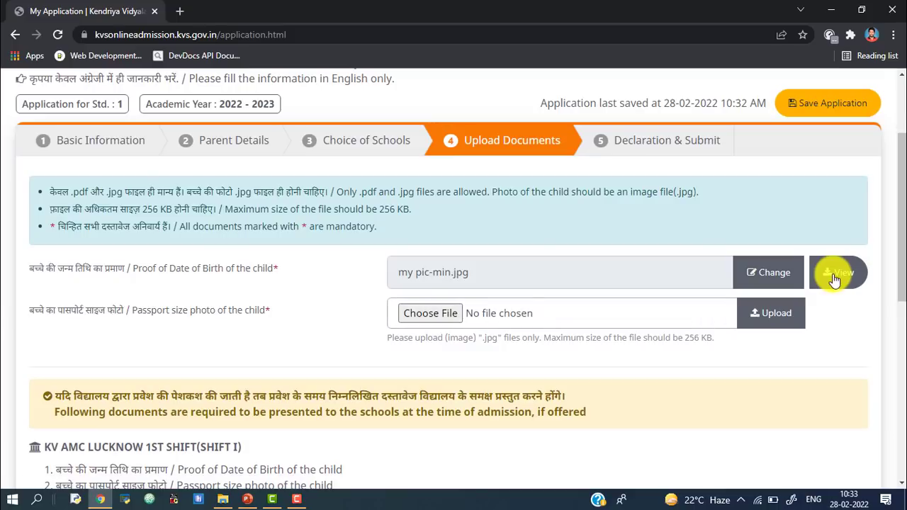
- Replace the birth-date proof with the WhatsApp Image file
click(757, 278)
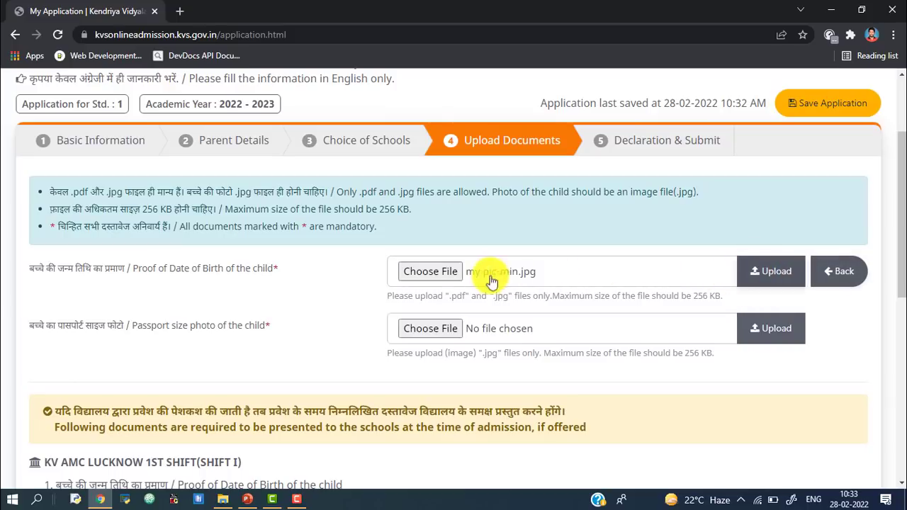
click(432, 276)
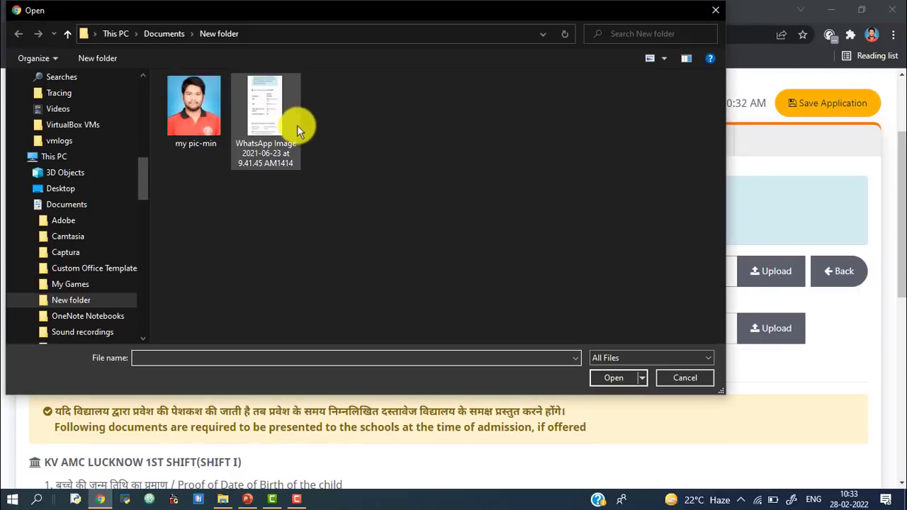
click(296, 123)
click(607, 378)
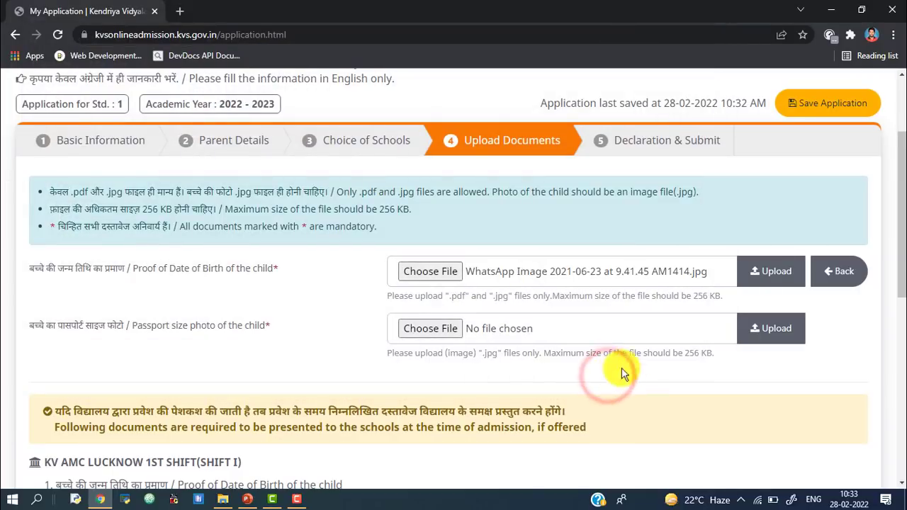
click(782, 289)
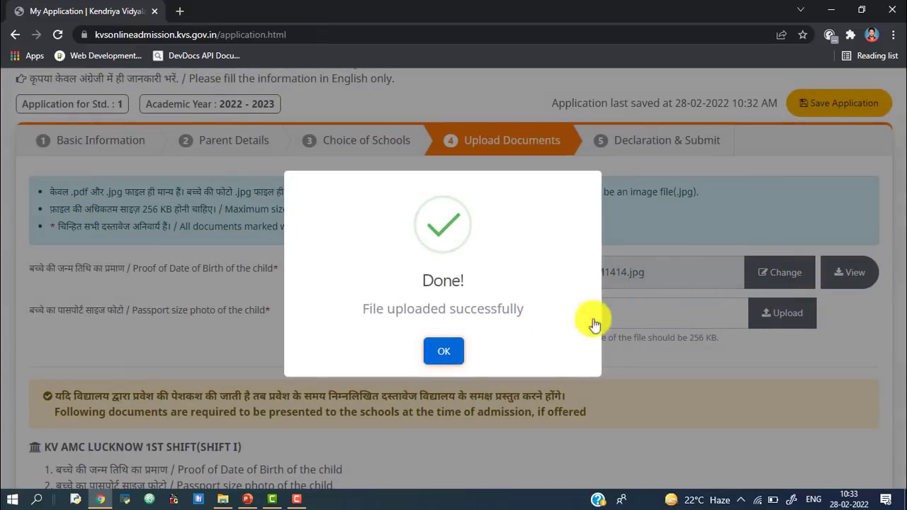
click(444, 349)
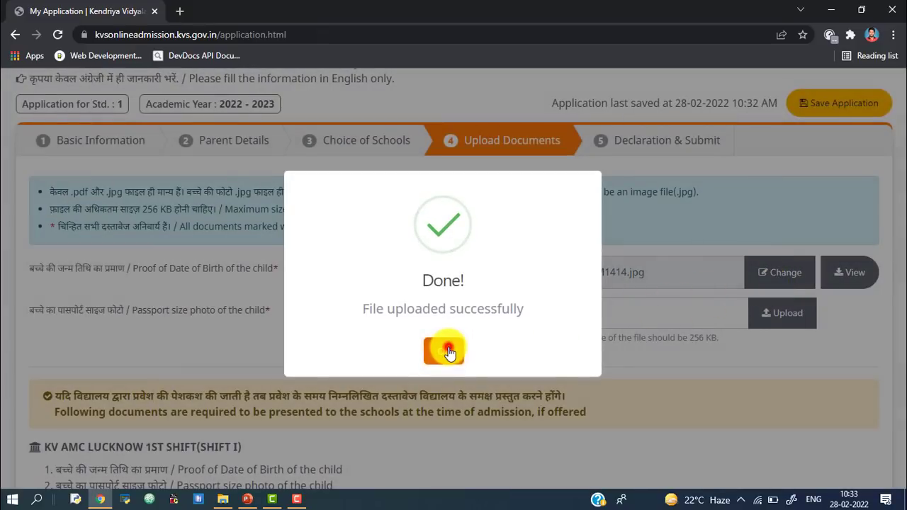
- Upload my pic-min.jpg as the child's passport photo
click(428, 320)
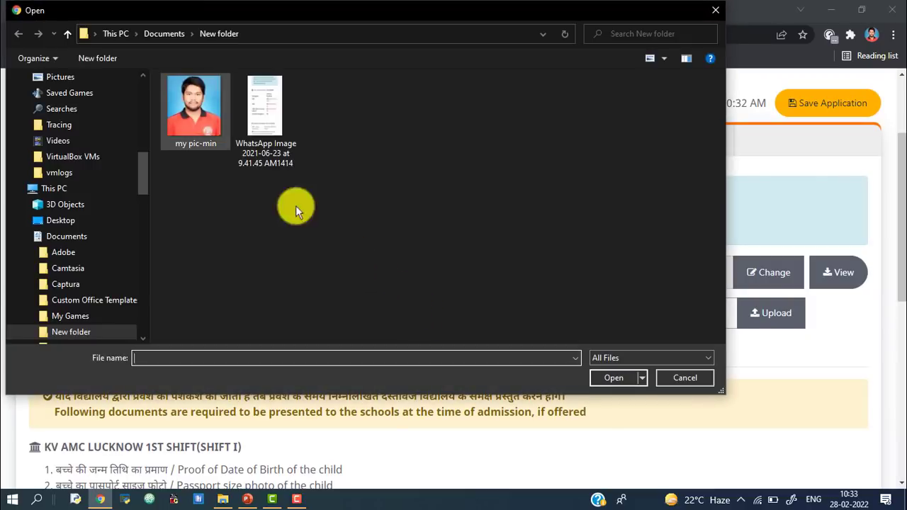
click(188, 99)
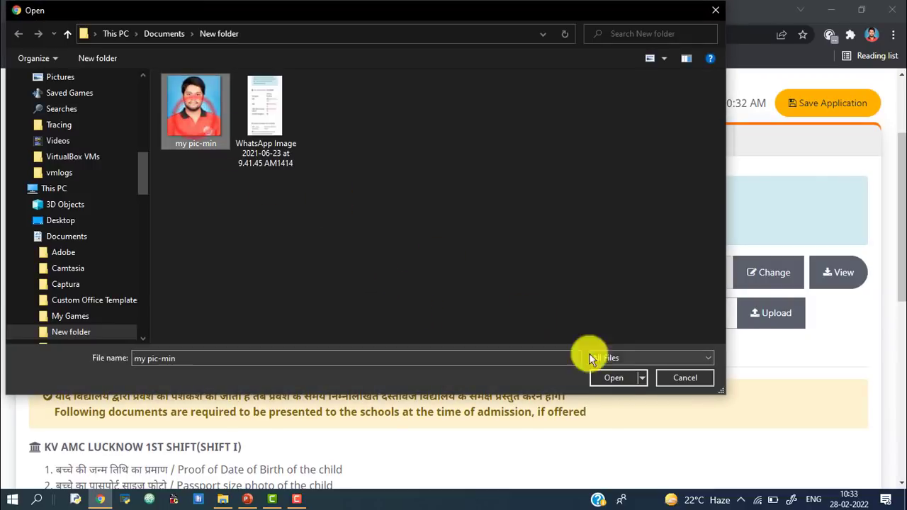
click(622, 378)
click(753, 313)
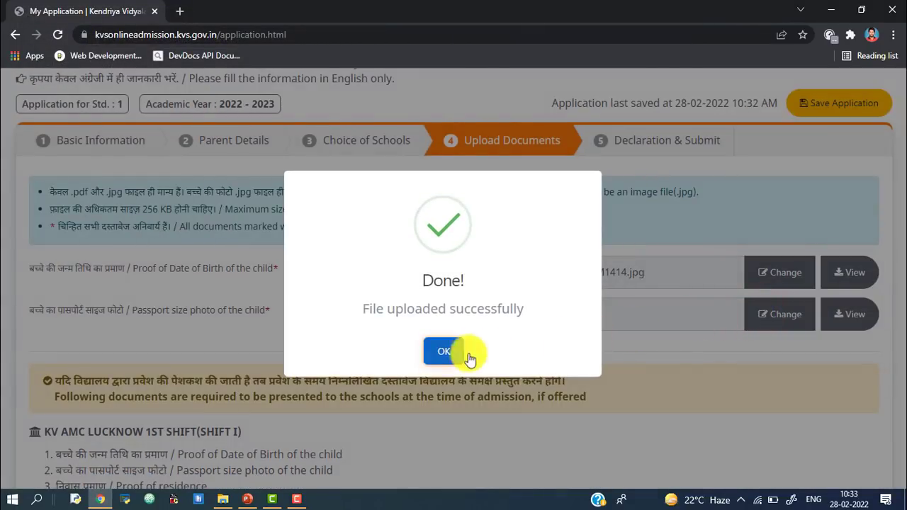
click(445, 350)
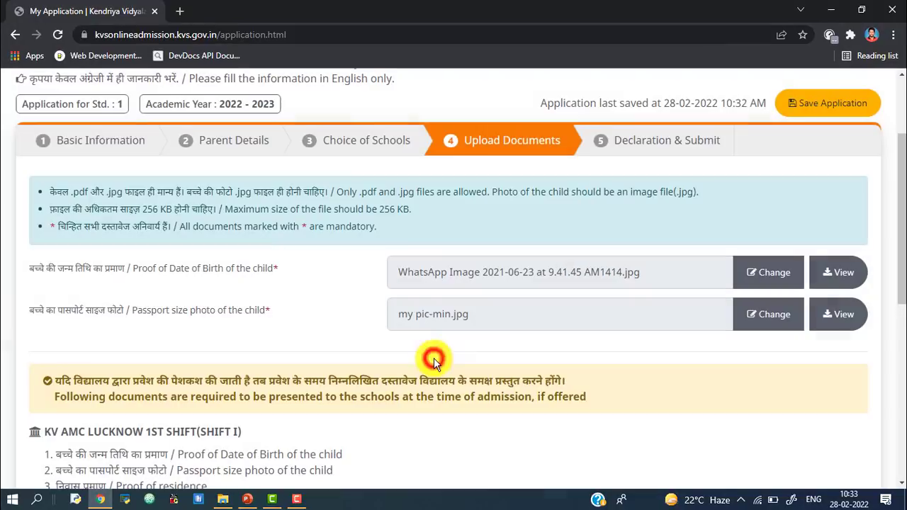
- Review the uploaded documents and save the application at 10:35 AM
scroll(611, 322, down, 1)
scroll(611, 321, down, 2)
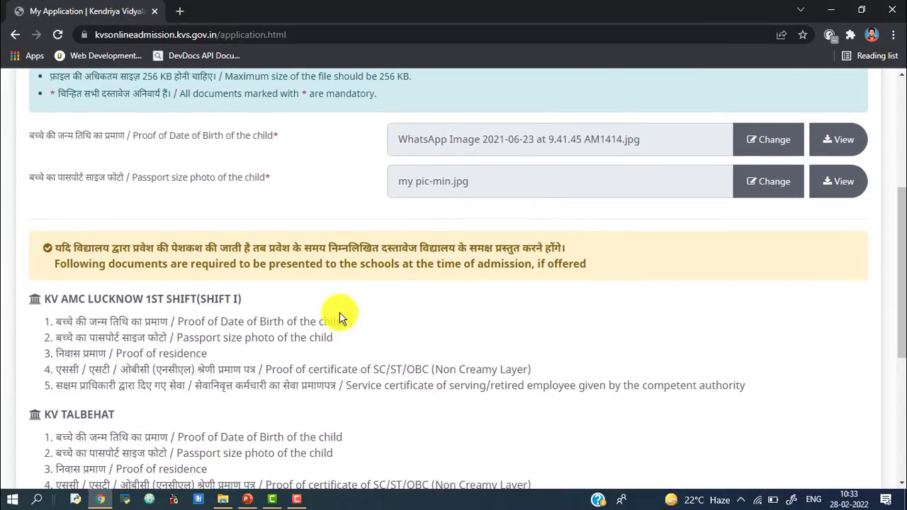
scroll(340, 314, up, 1)
scroll(341, 314, up, 1)
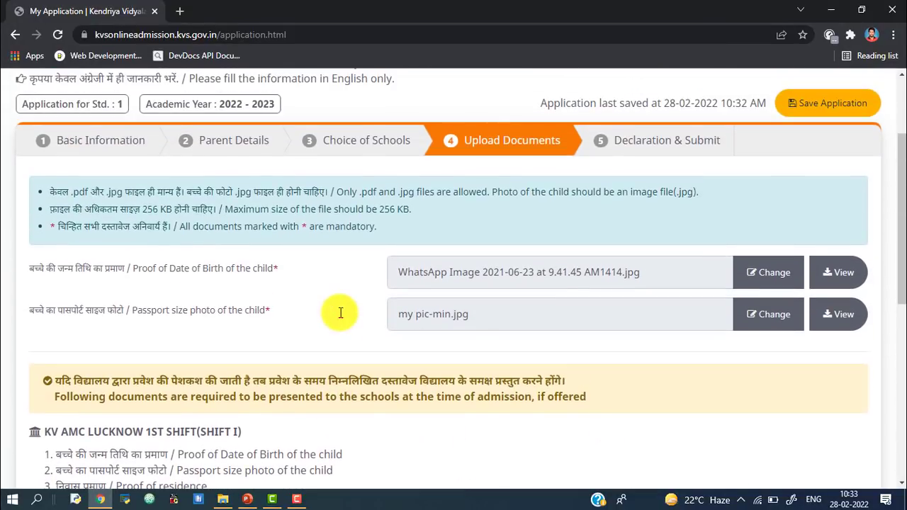
scroll(340, 314, down, 1)
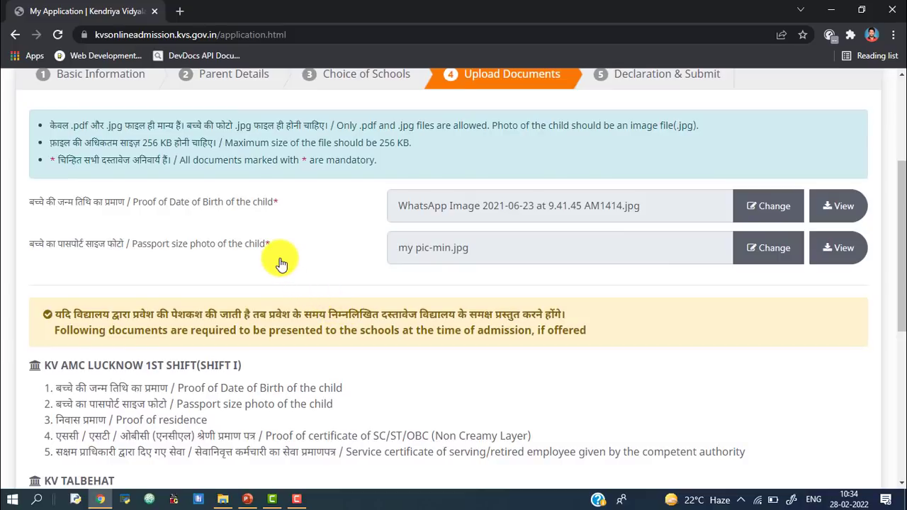
scroll(257, 319, down, 1)
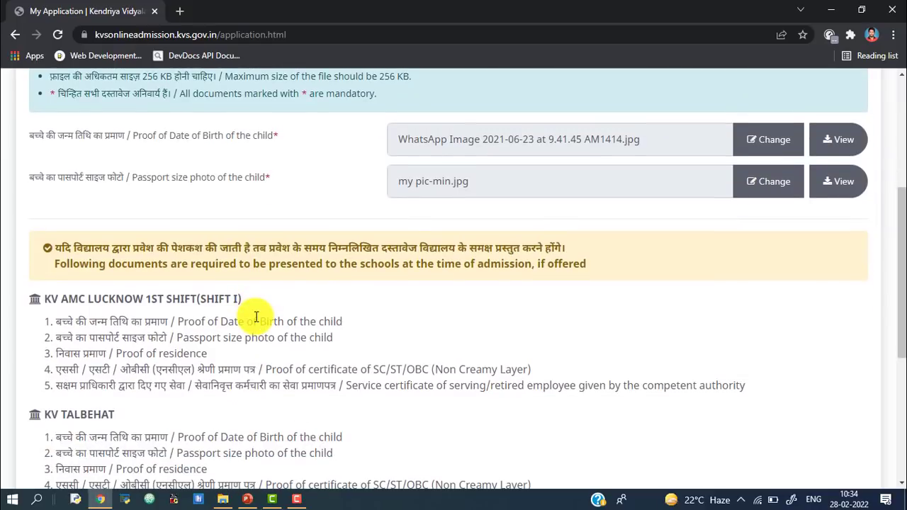
scroll(257, 316, down, 1)
scroll(256, 317, up, 1)
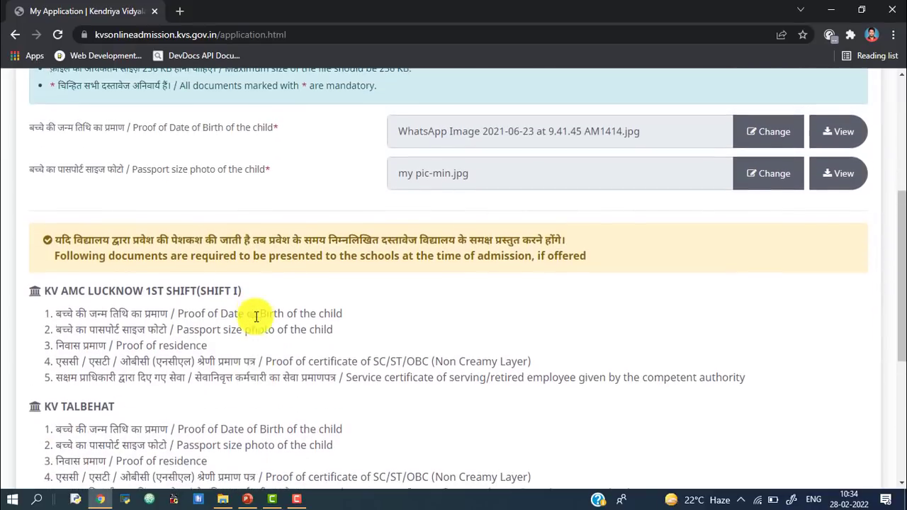
scroll(256, 317, down, 2)
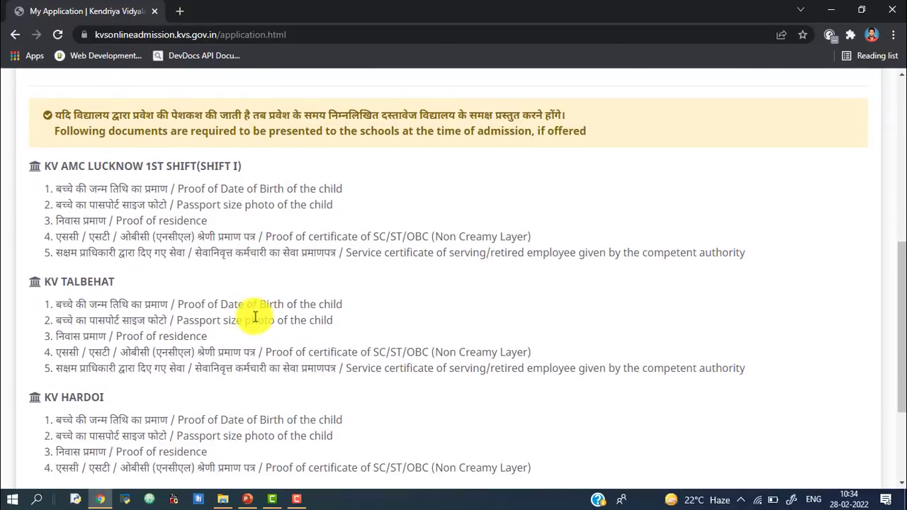
scroll(131, 300, down, 1)
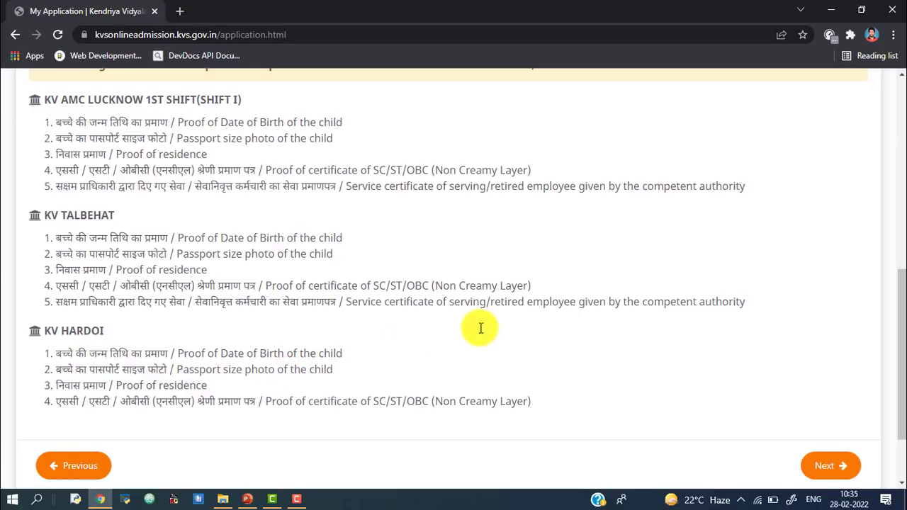
scroll(480, 329, up, 1)
scroll(481, 329, down, 2)
scroll(480, 328, up, 2)
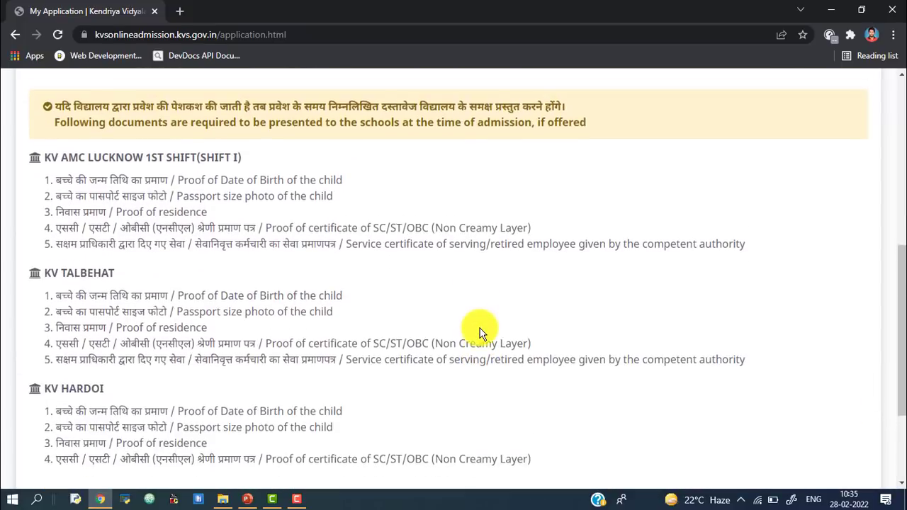
scroll(480, 329, down, 2)
scroll(480, 328, up, 1)
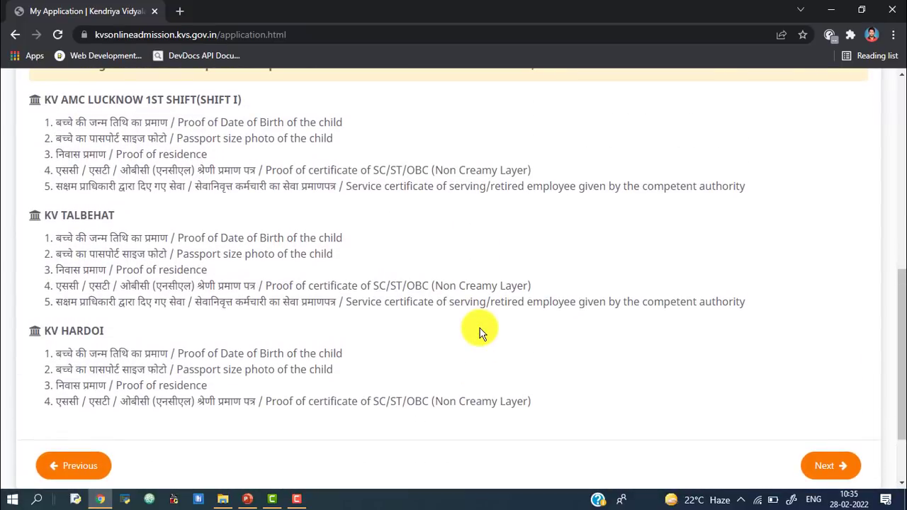
scroll(480, 326, up, 10)
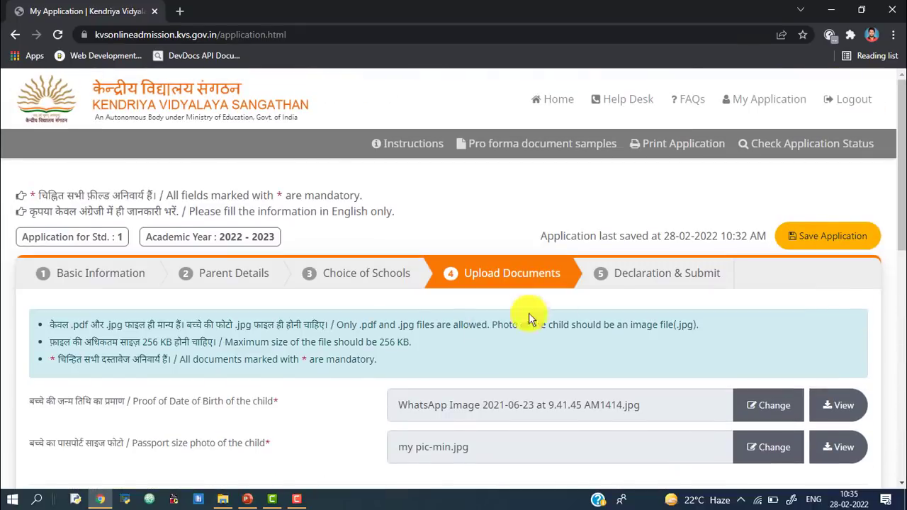
click(828, 234)
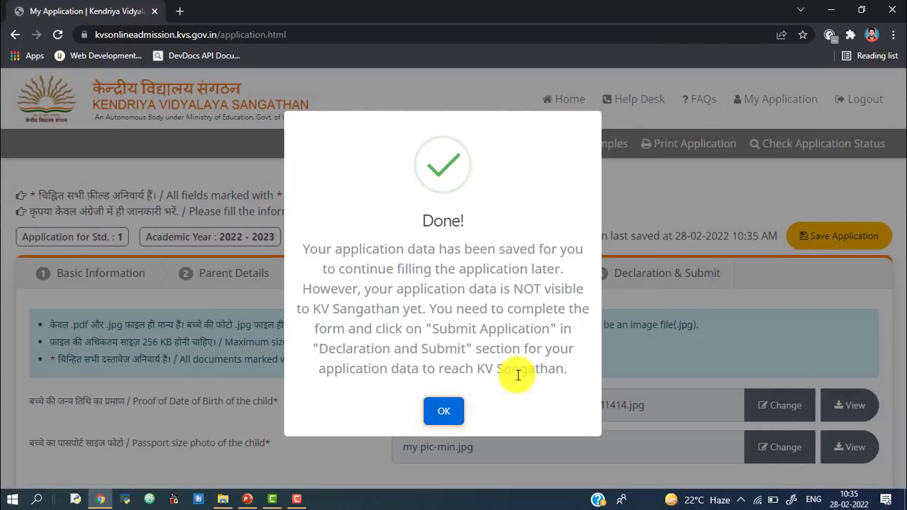
click(443, 411)
- Proceed to the Declaration & Submit step
scroll(450, 410, down, 7)
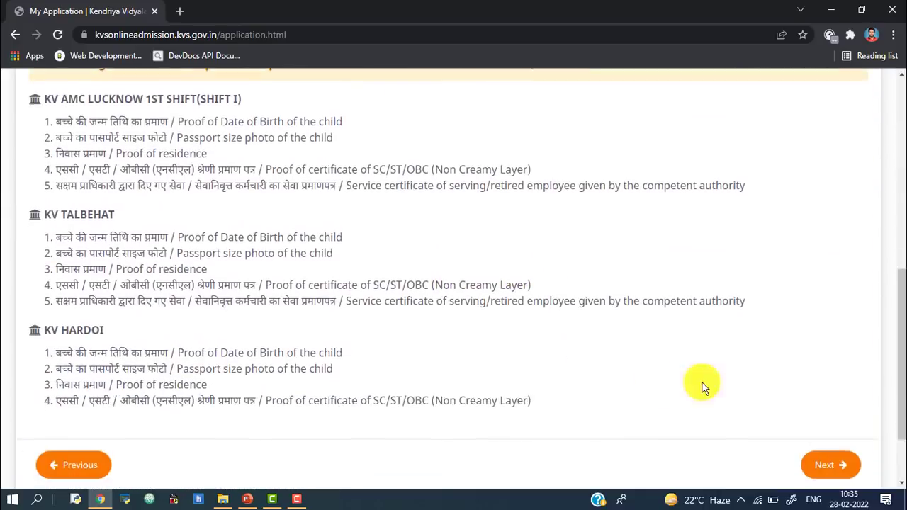
scroll(704, 389, down, 2)
click(822, 372)
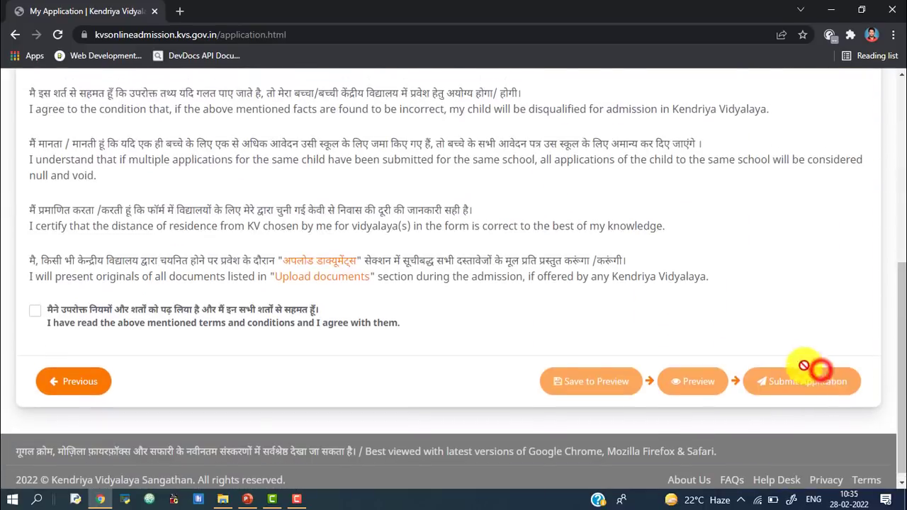
- Accept the declaration terms and conditions and save the application for preview
scroll(356, 243, up, 1)
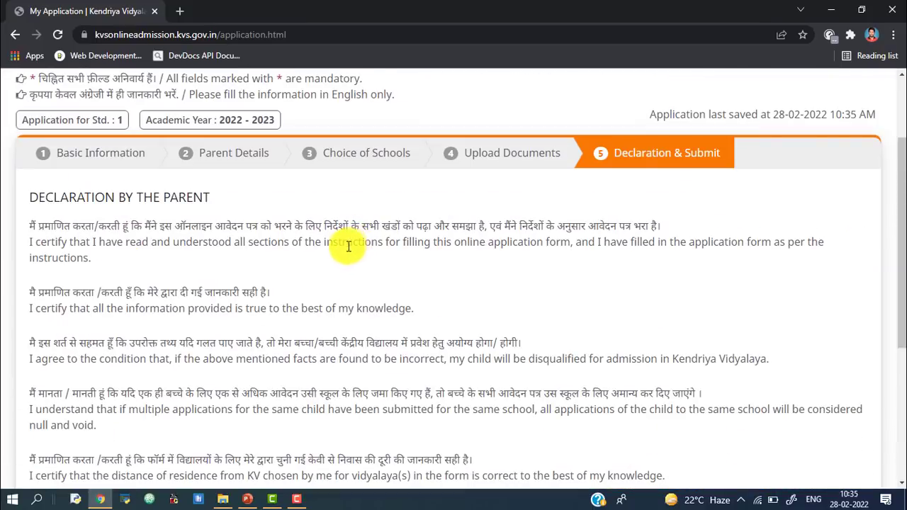
scroll(271, 285, down, 1)
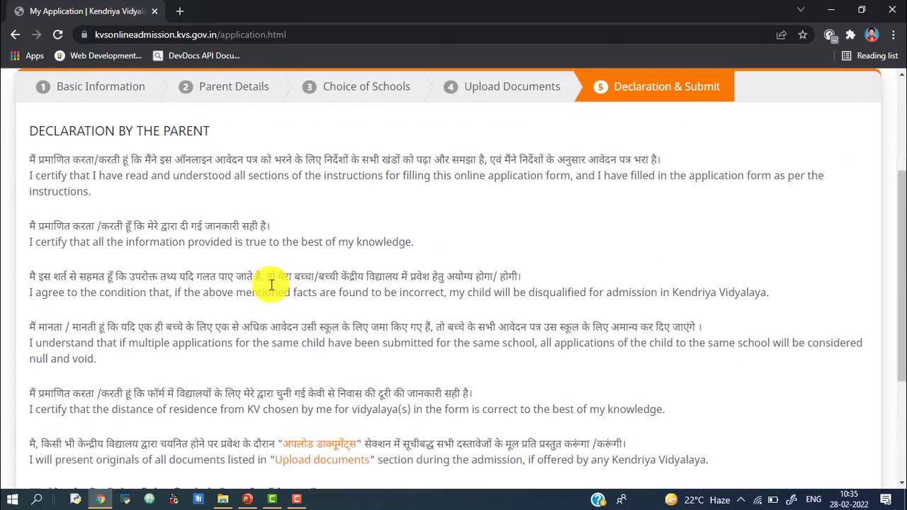
scroll(272, 285, down, 2)
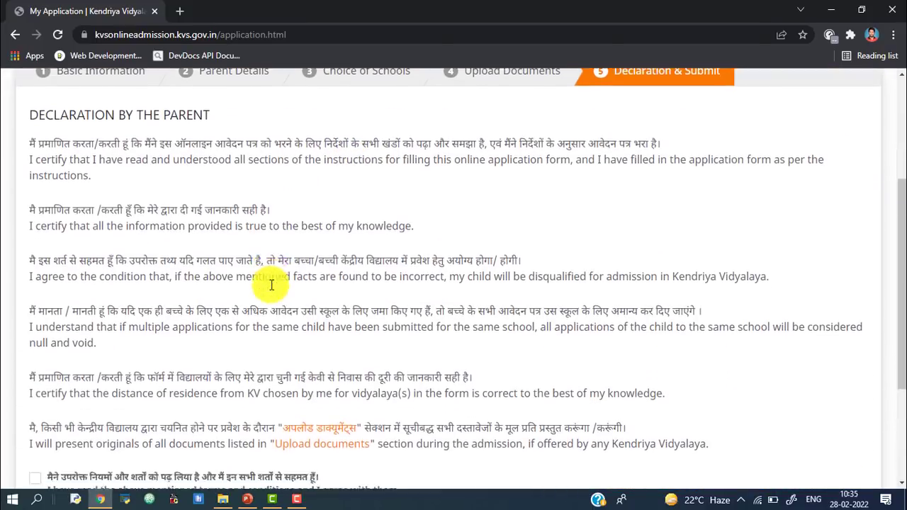
click(41, 365)
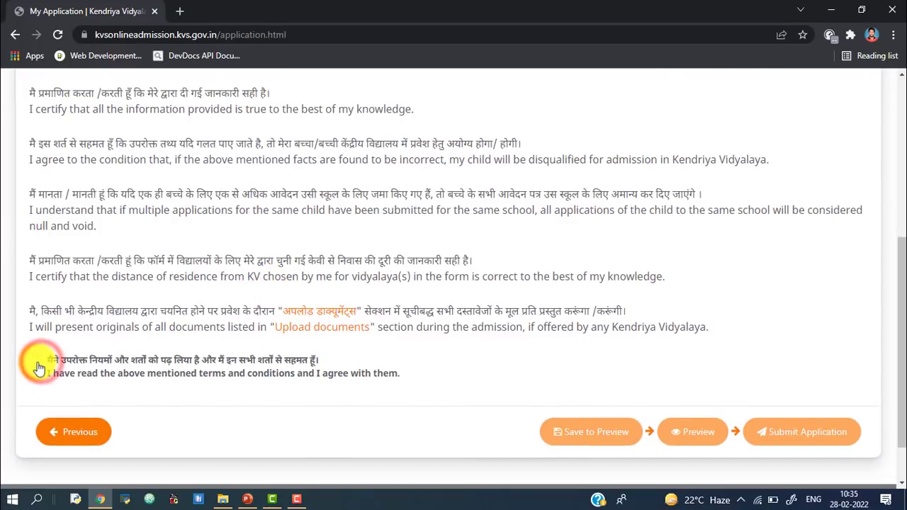
click(38, 366)
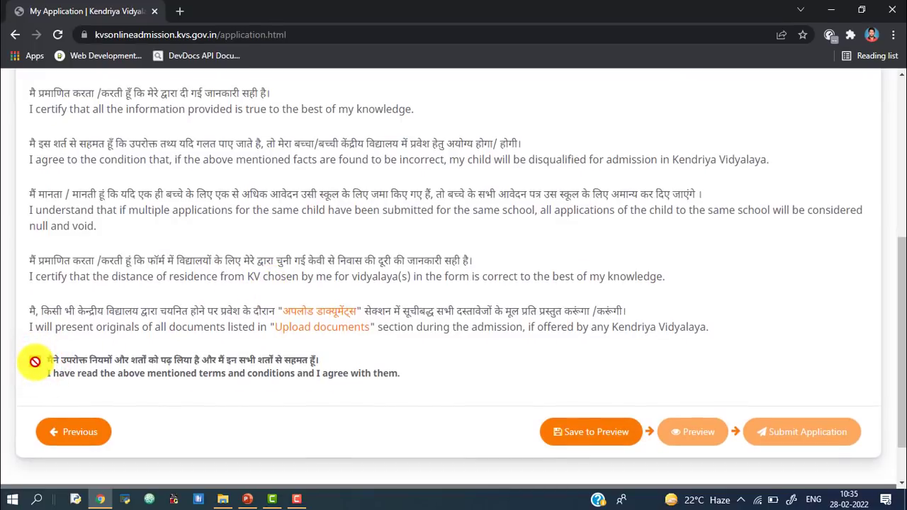
click(600, 439)
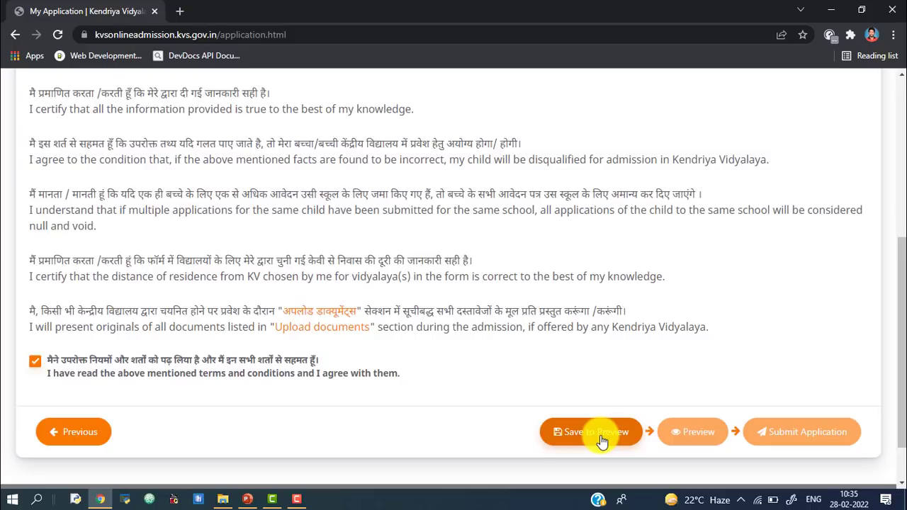
click(590, 433)
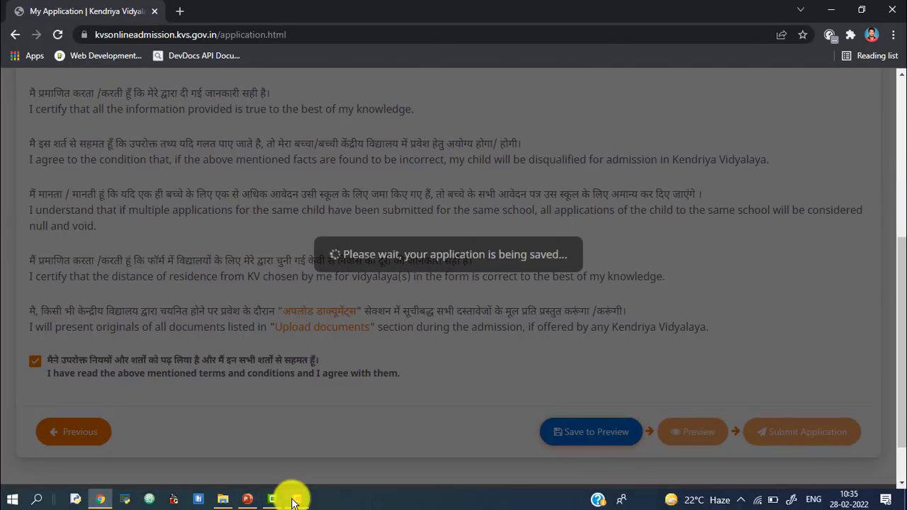
- Review the application preview in its tab, then return to My Application to submit
click(294, 499)
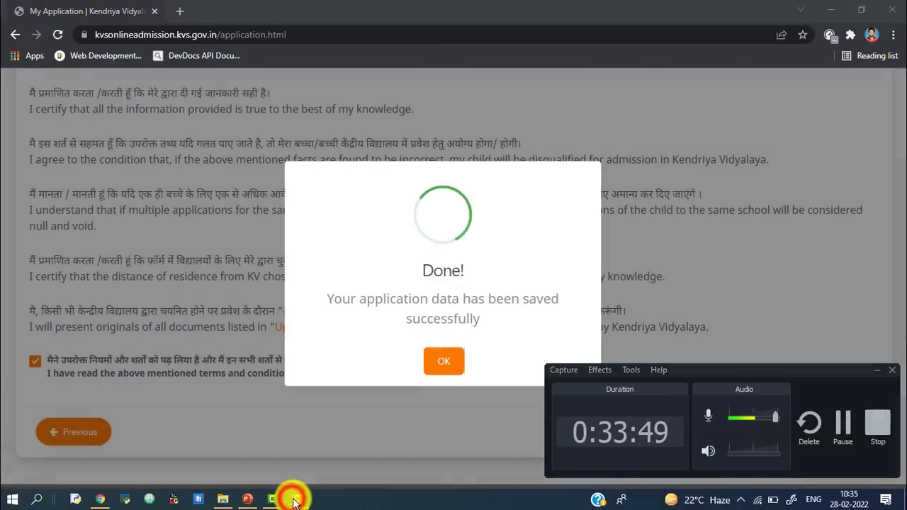
click(443, 365)
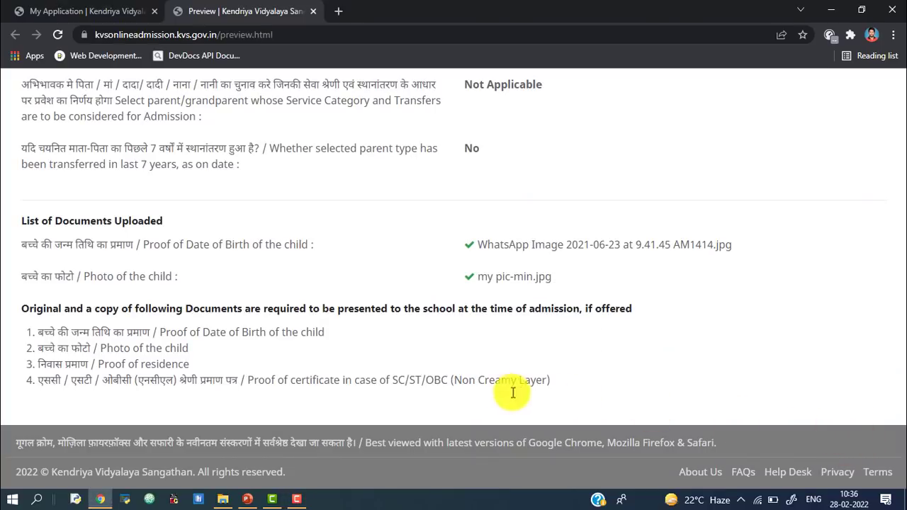
scroll(500, 391, up, 3)
scroll(500, 391, down, 2)
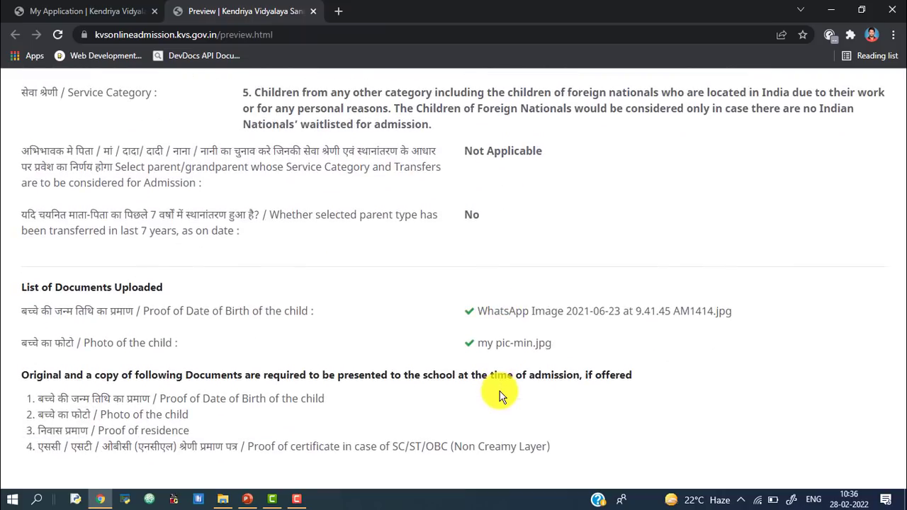
click(82, 10)
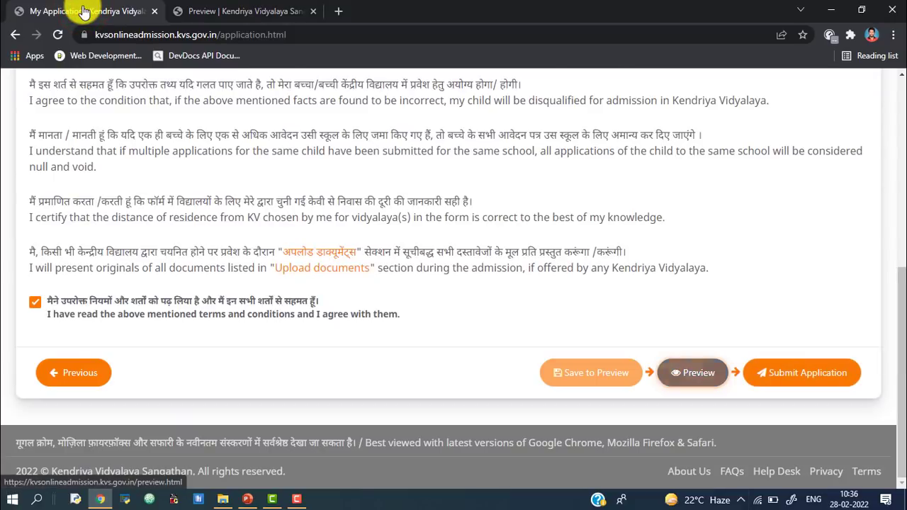
click(789, 379)
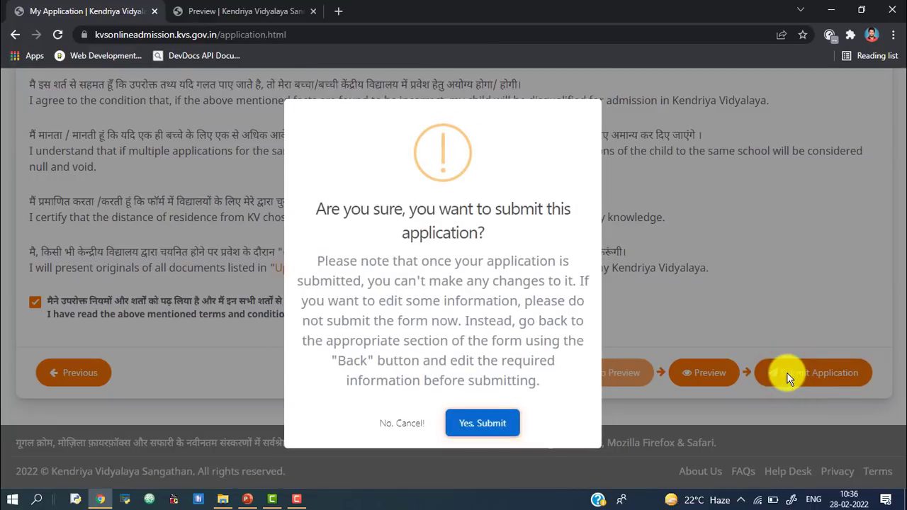
- Confirm submission and verify it with the received OTP to get the Application Submission Code
click(486, 425)
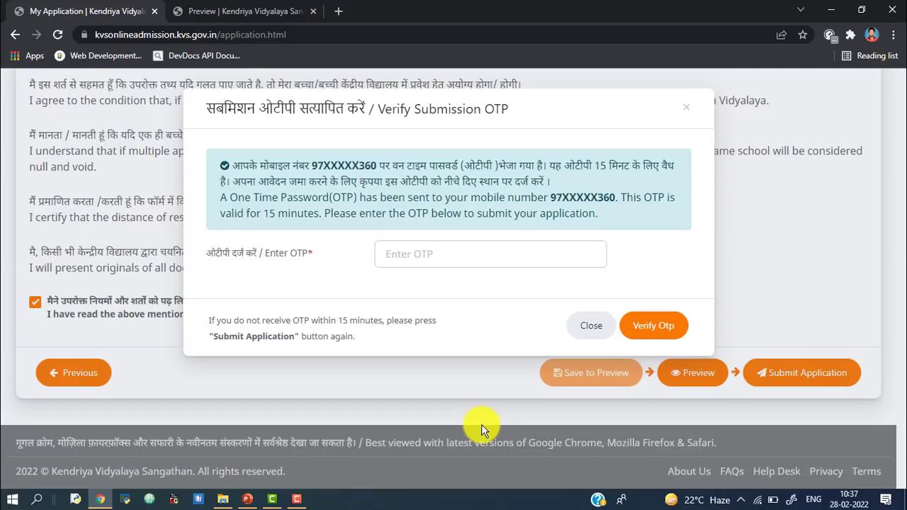
click(411, 256)
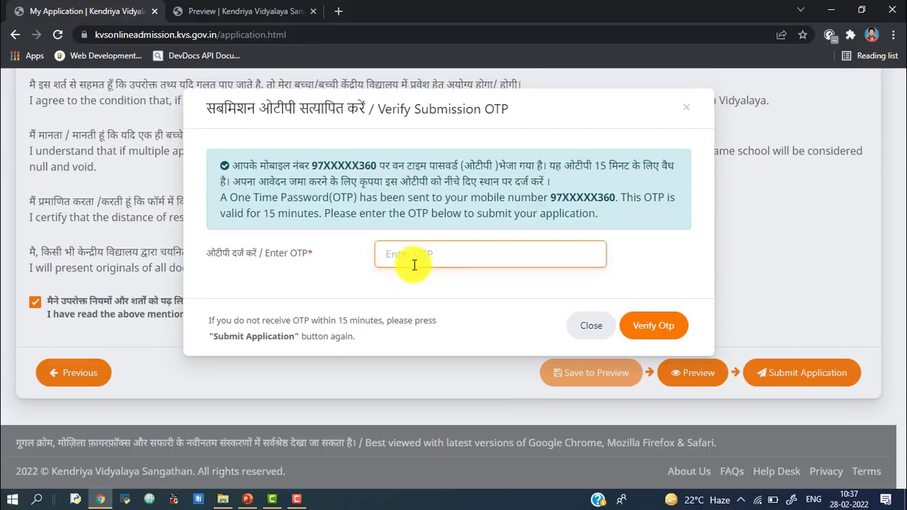
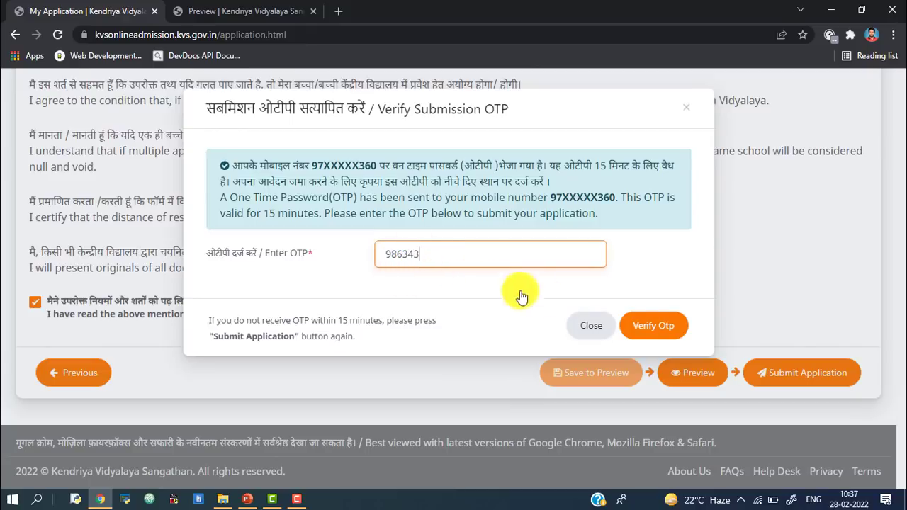
click(659, 328)
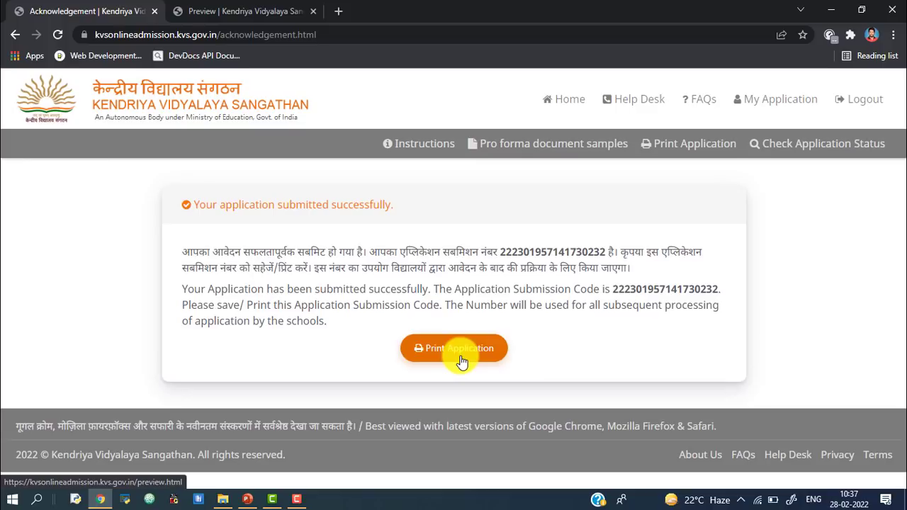
click(299, 500)
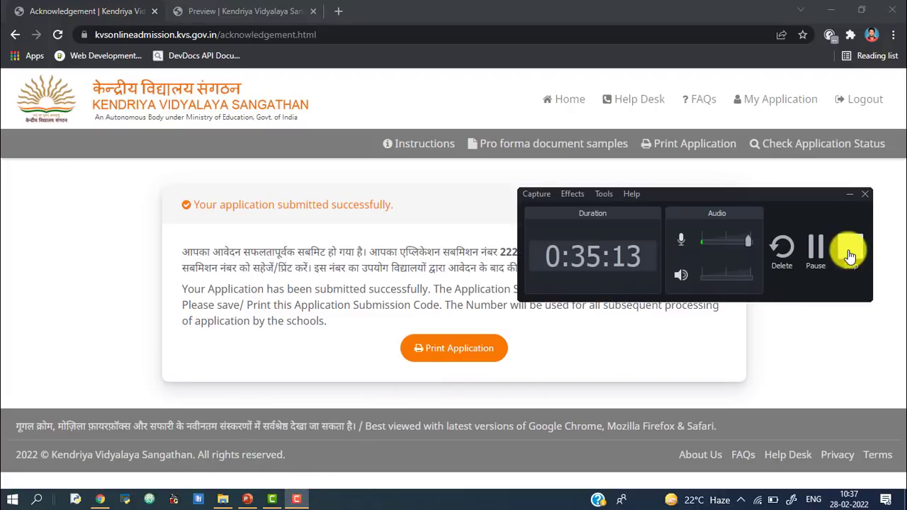
click(850, 254)
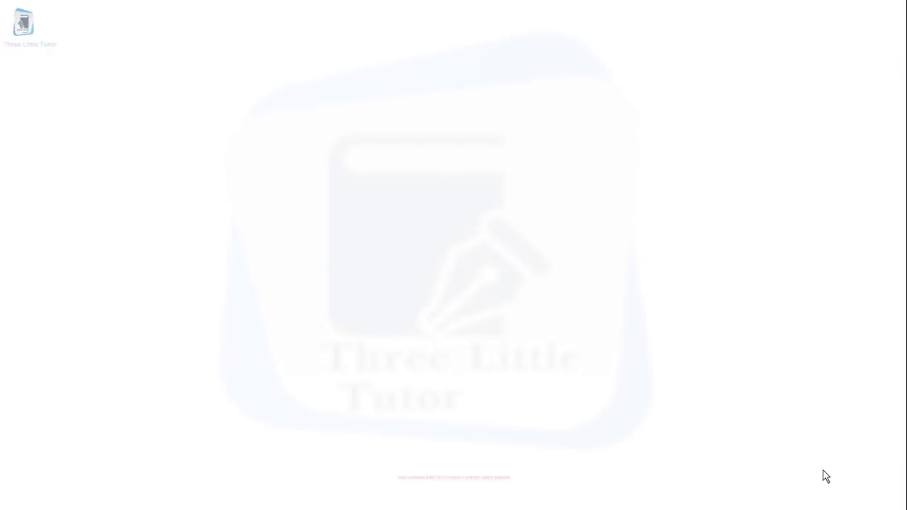